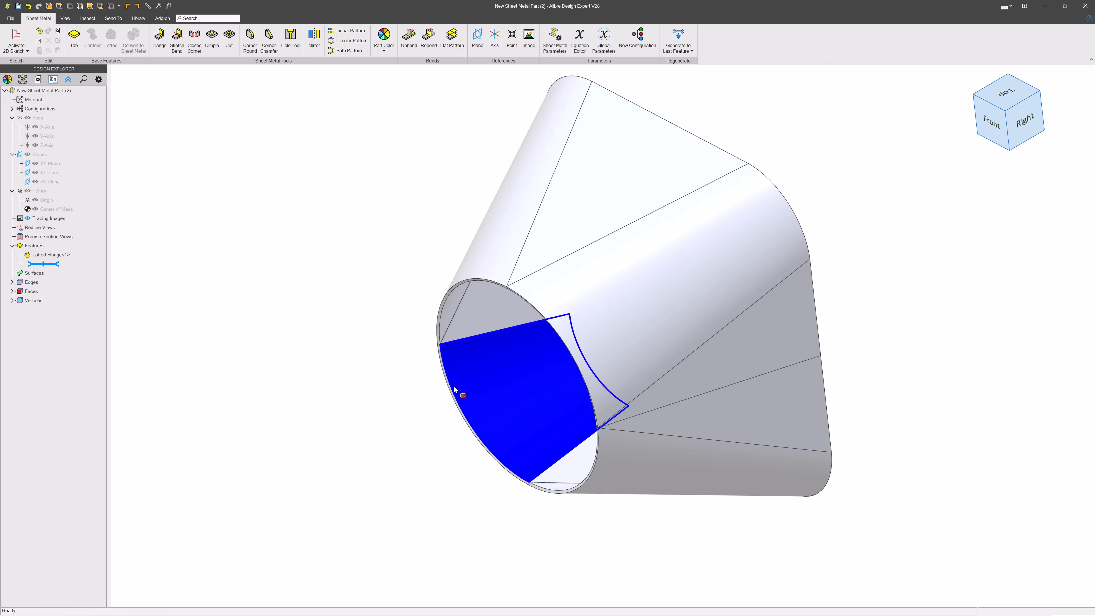
Step: Examine the lofted cone-to-rounded-square flange part from several angles
middle_click_drag(453, 386, 274, 416)
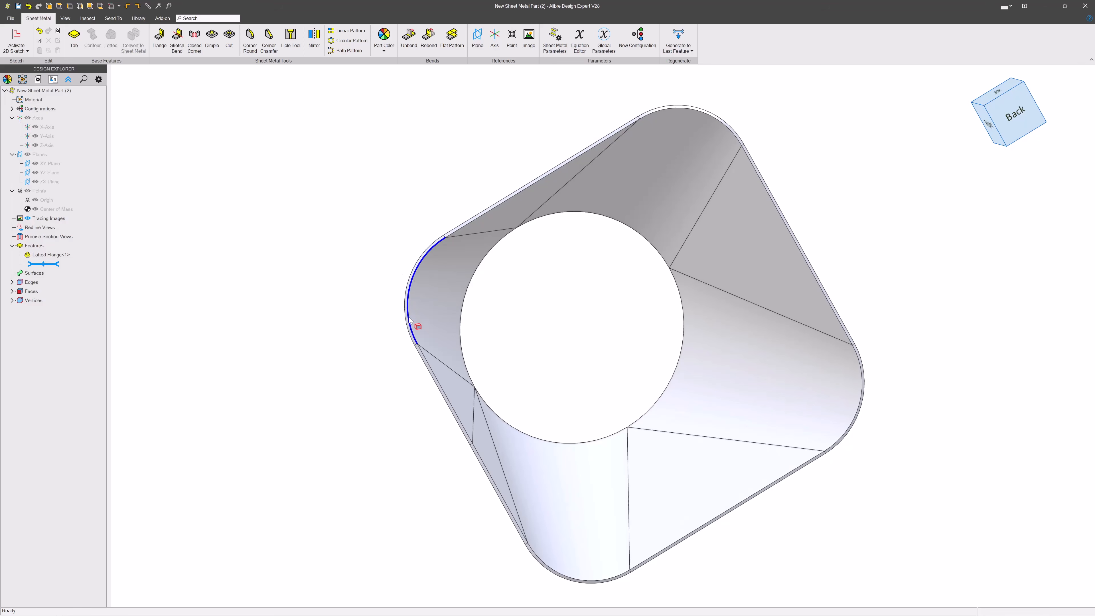
middle_click_drag(417, 324, 642, 282)
scroll(695, 317, "down", 3)
scroll(363, 369, "up", 3)
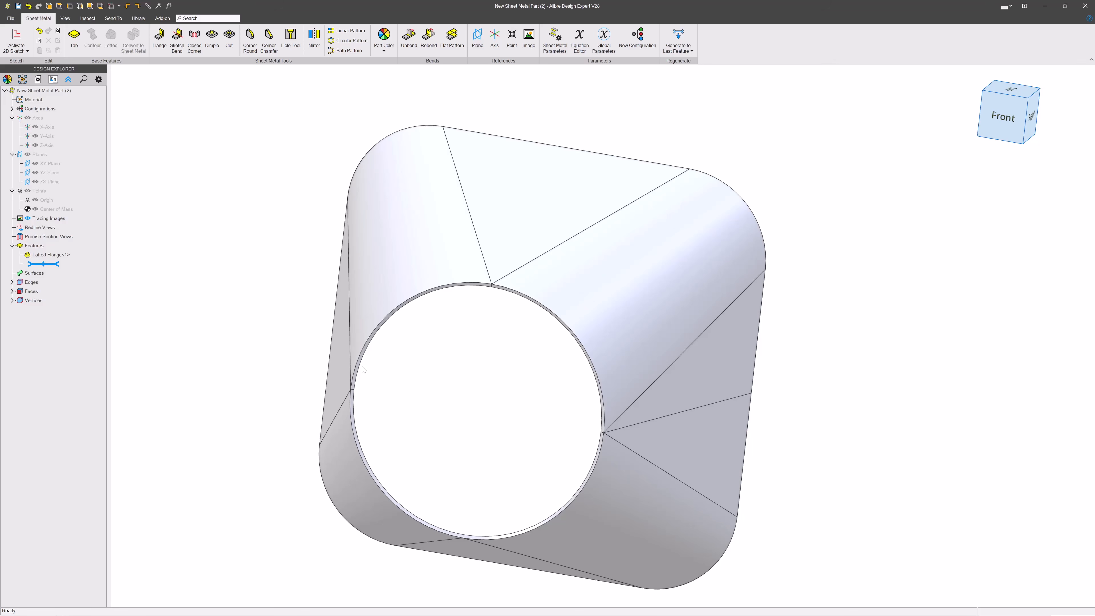
middle_click_drag(599, 318, 549, 330)
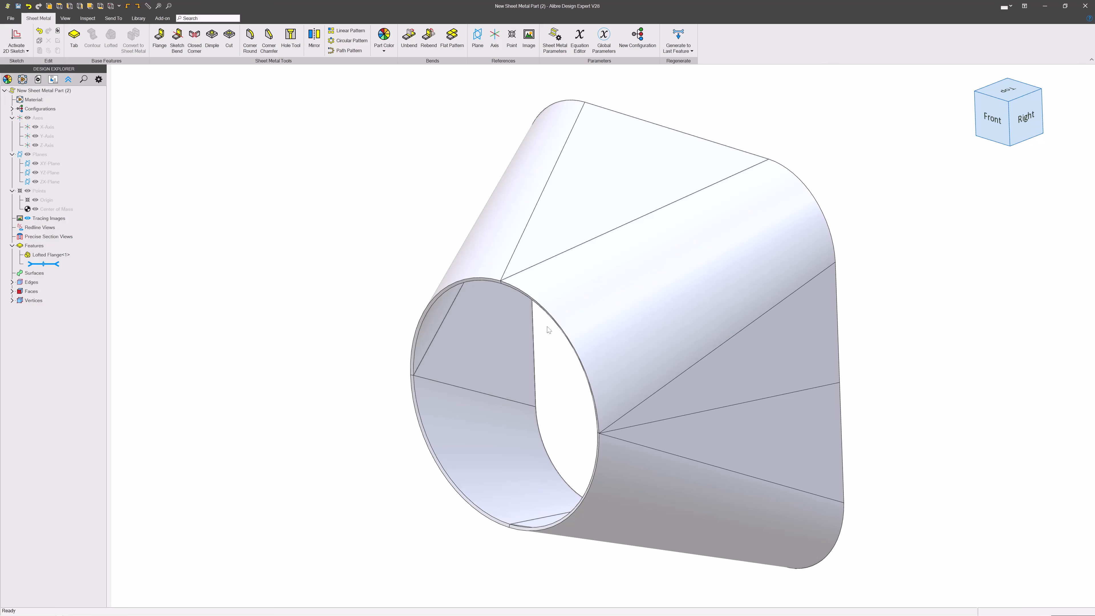
Step: Close that part and examine the Uneven Flange part built from many flat flanges
left_click(1086, 5)
middle_click_drag(790, 424, 872, 261)
left_click(997, 112)
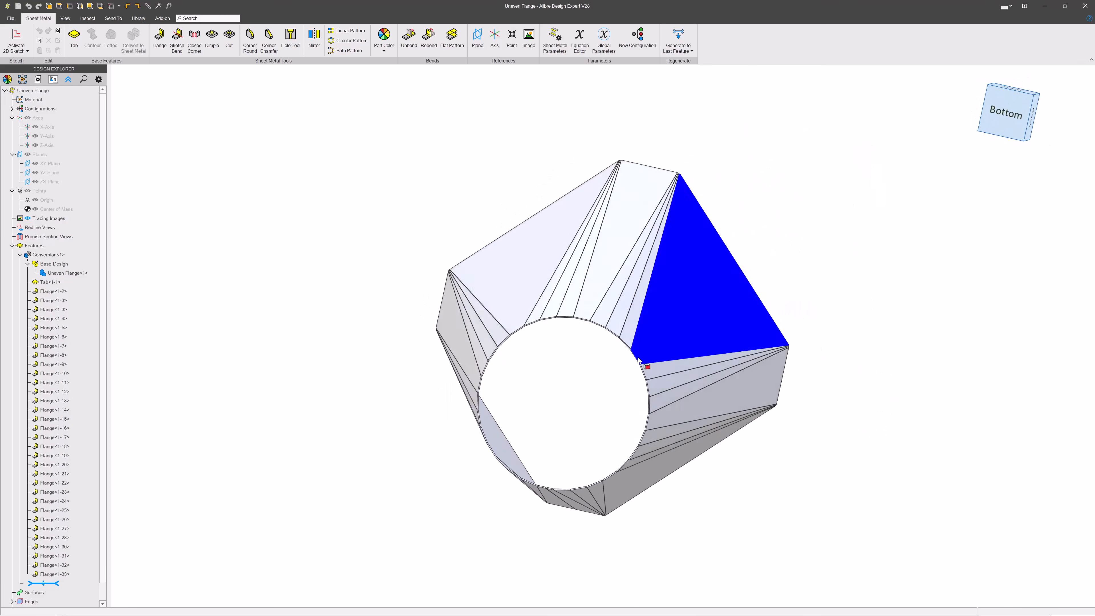
middle_click_drag(515, 416, 819, 366)
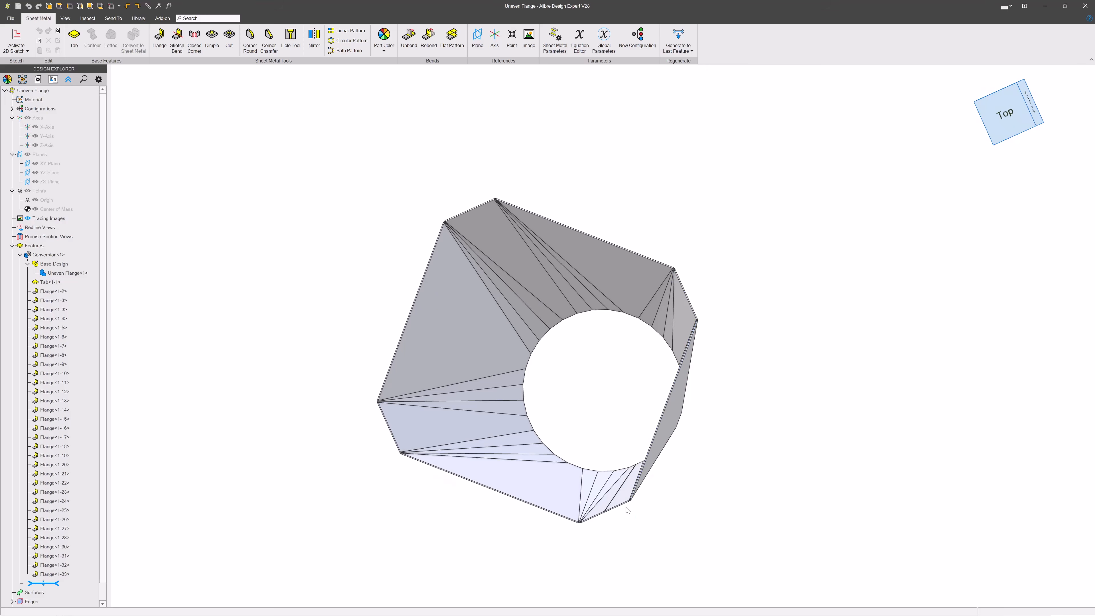
middle_click_drag(439, 257, 486, 335)
middle_click_drag(508, 377, 690, 391)
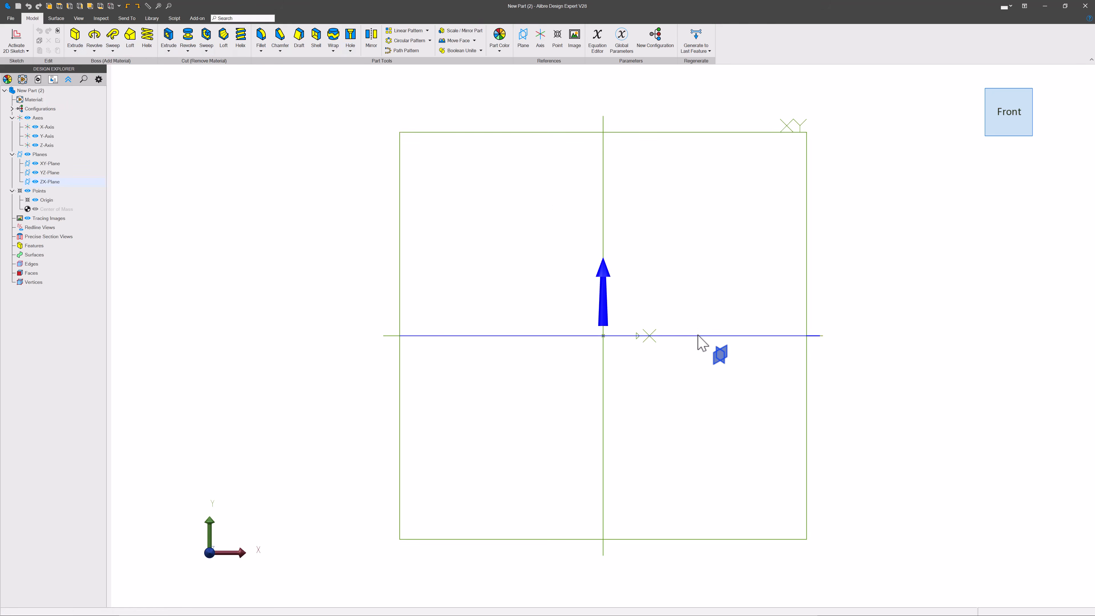
Step: Start a sketch on the ZX plane and draw a 32-sided regular polygon centered at the origin
left_click(699, 335)
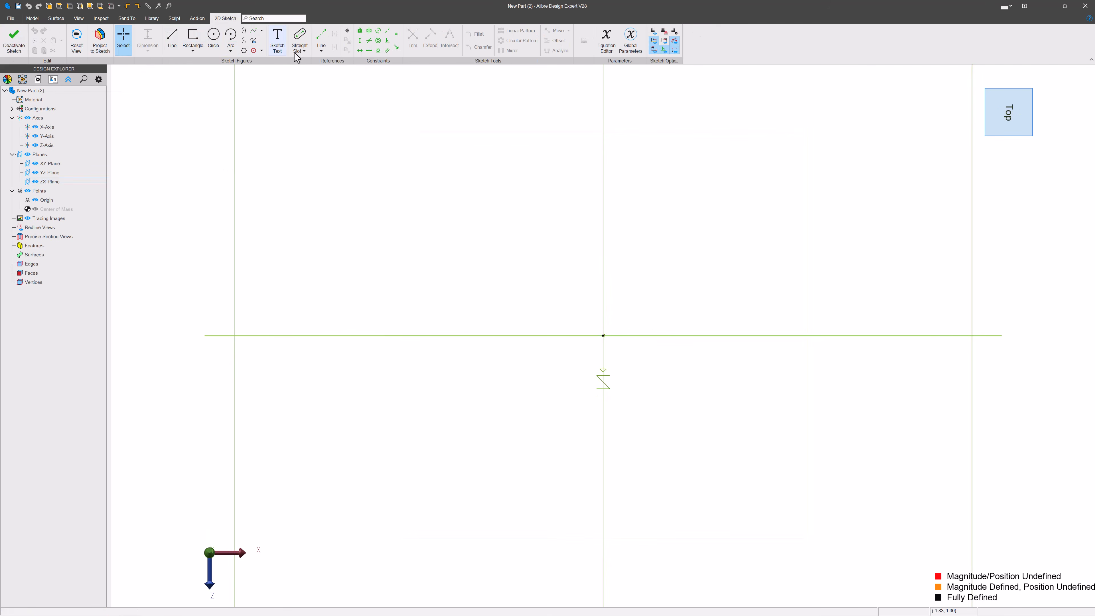
left_click(245, 51)
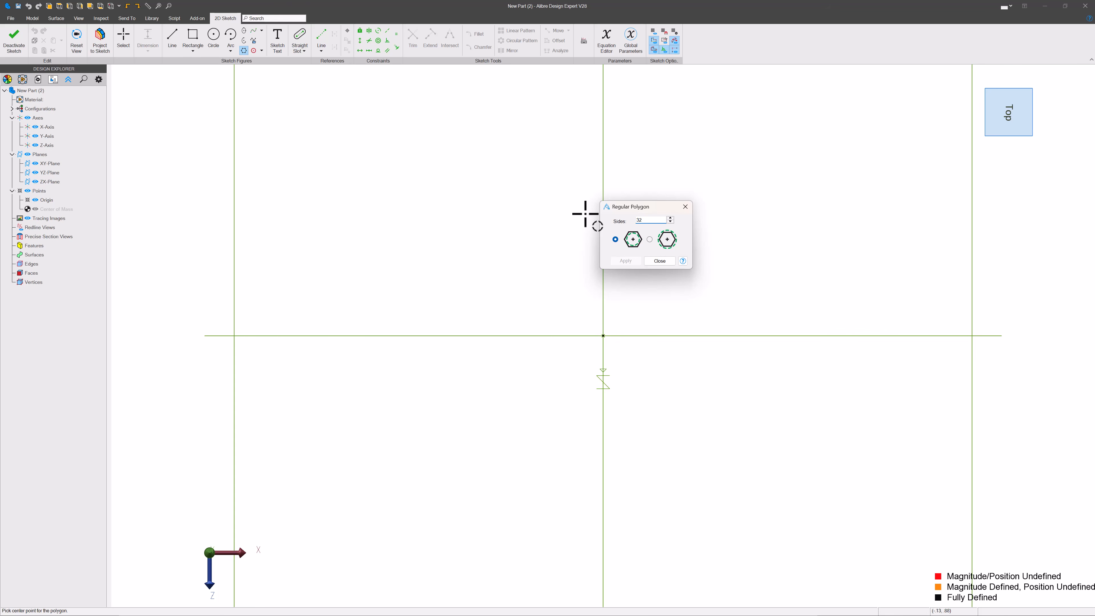
left_click(604, 336)
left_click(617, 86)
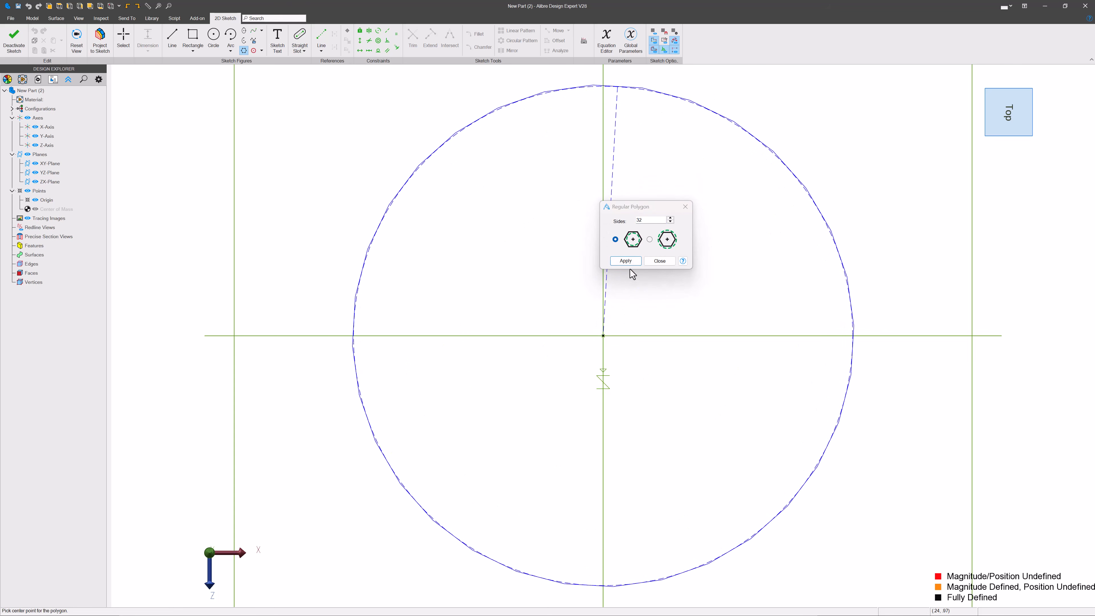
left_click(626, 262)
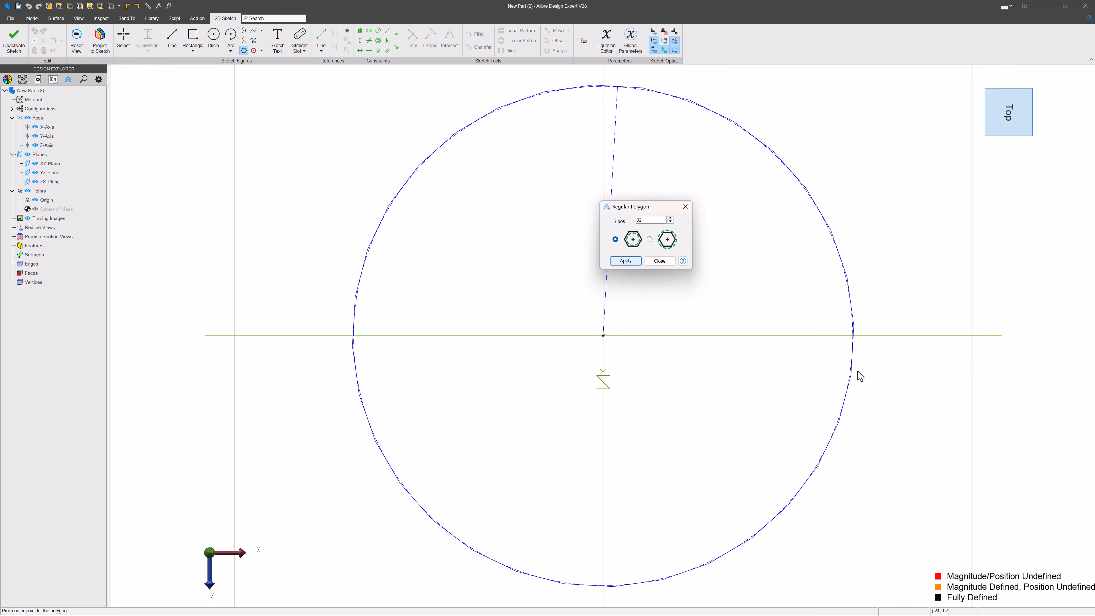
left_click(621, 261)
left_click(660, 261)
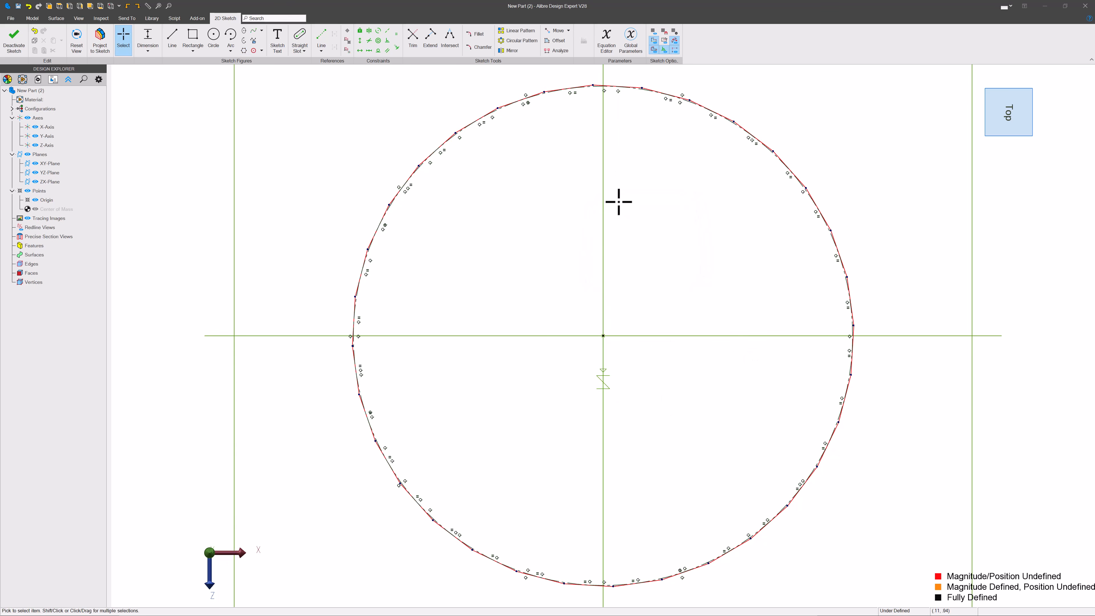
Step: Constrain the polygon's top edge to be horizontal
scroll(630, 82, "up", 5)
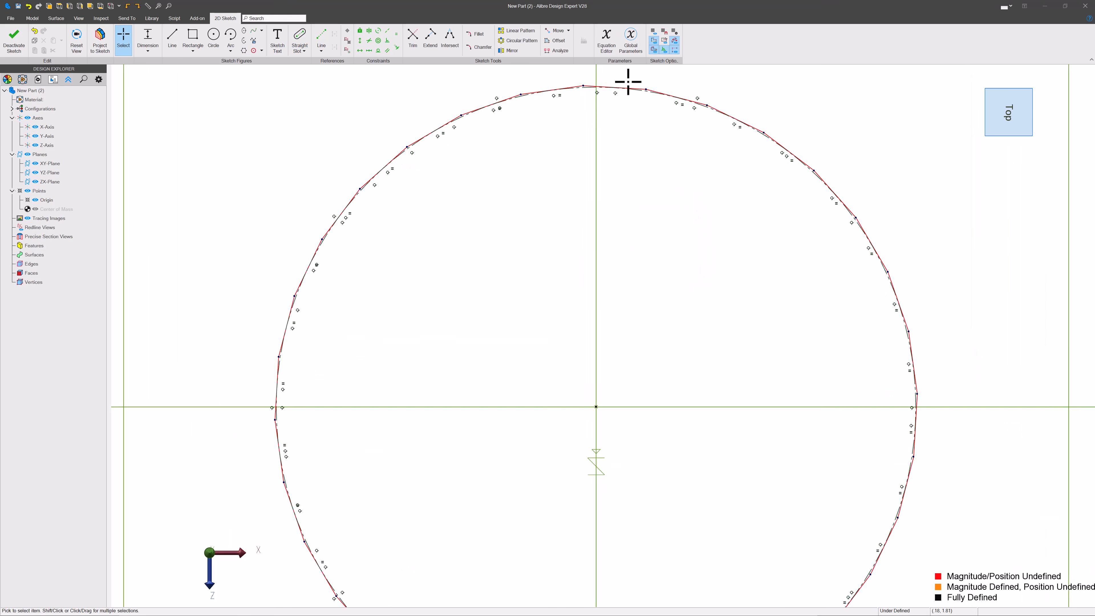
left_click(360, 50)
scroll(675, 98, "up", 3)
left_click(642, 89)
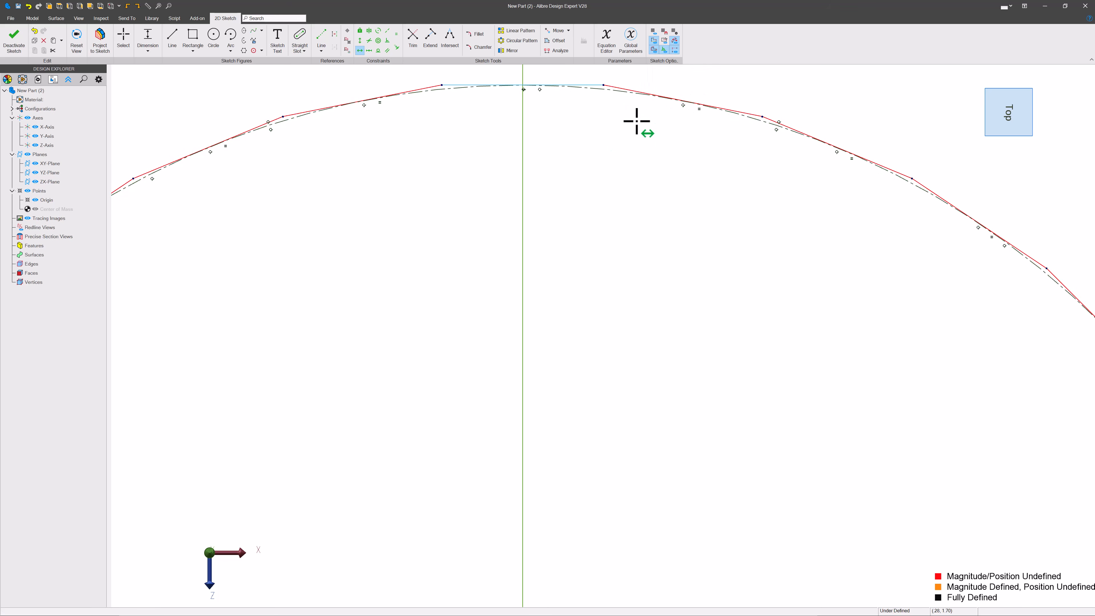
scroll(580, 143, "down", 6)
key("Escape")
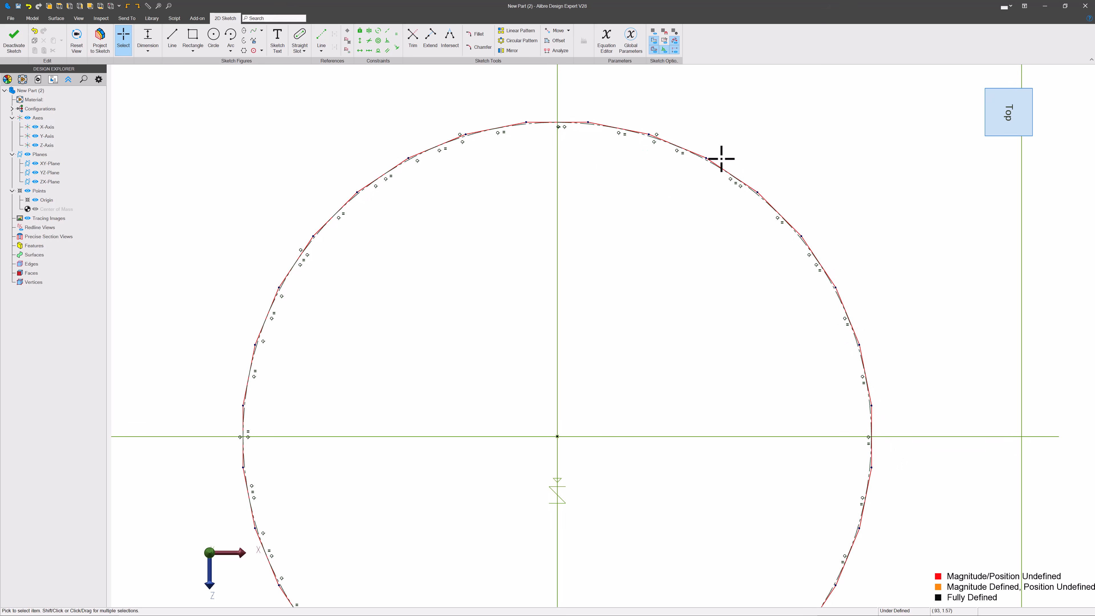
Step: Add a diameter dimension of 6 to the polygon
scroll(575, 190, "down", 2)
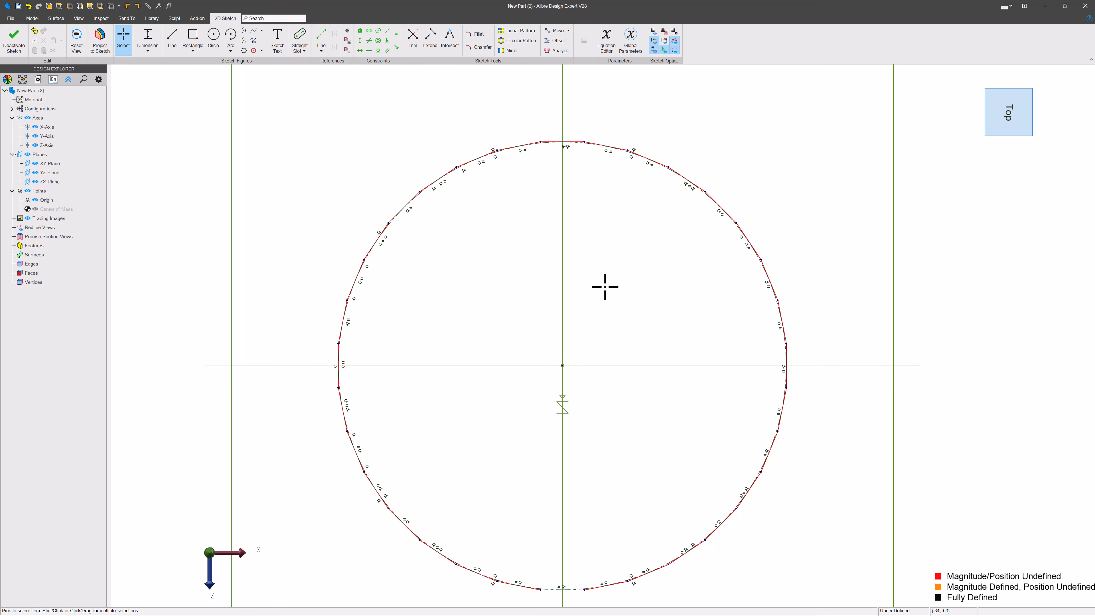
scroll(575, 157, "up", 4)
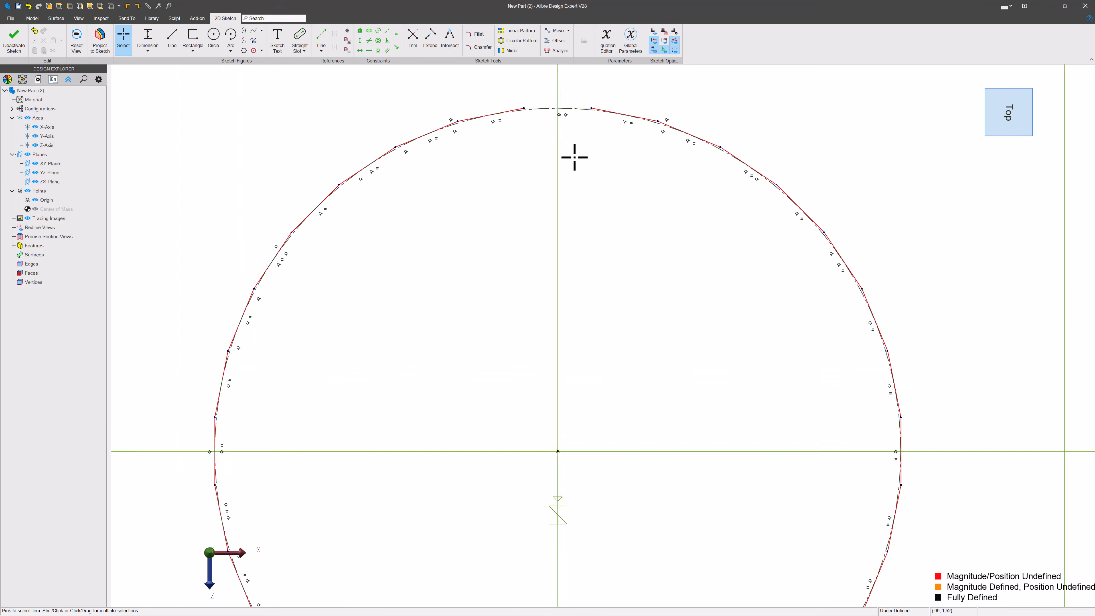
scroll(448, 135, "down", 2)
mouse_move(611, 330)
middle_mouse_down()
mouse_move(605, 364)
mouse_move(470, 269)
middle_mouse_up()
left_click(489, 112)
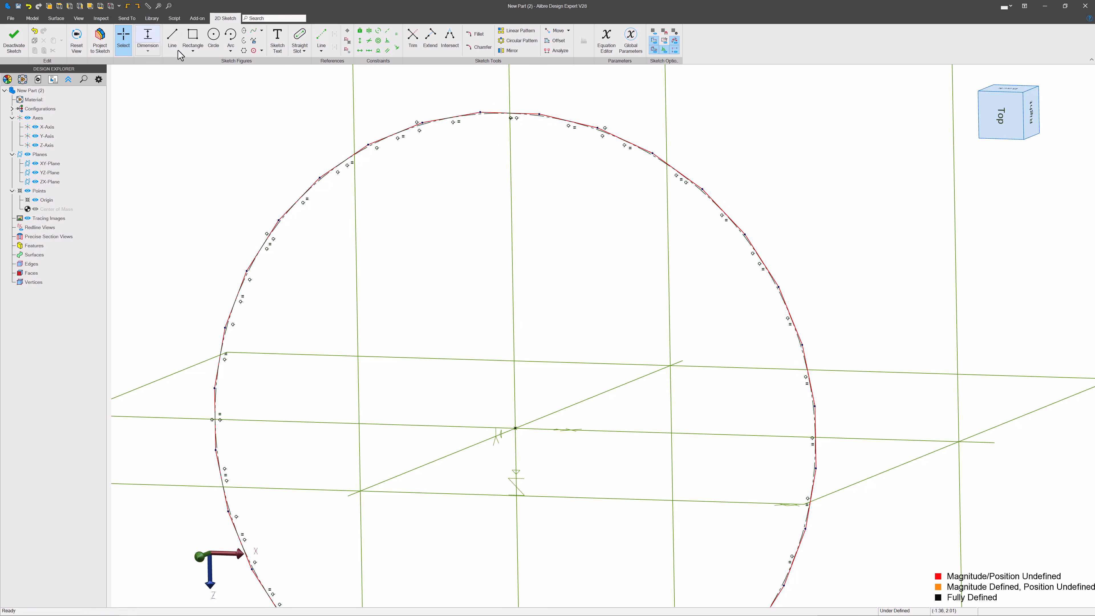
left_click(149, 39)
scroll(716, 189, "up", 6)
left_click(680, 199)
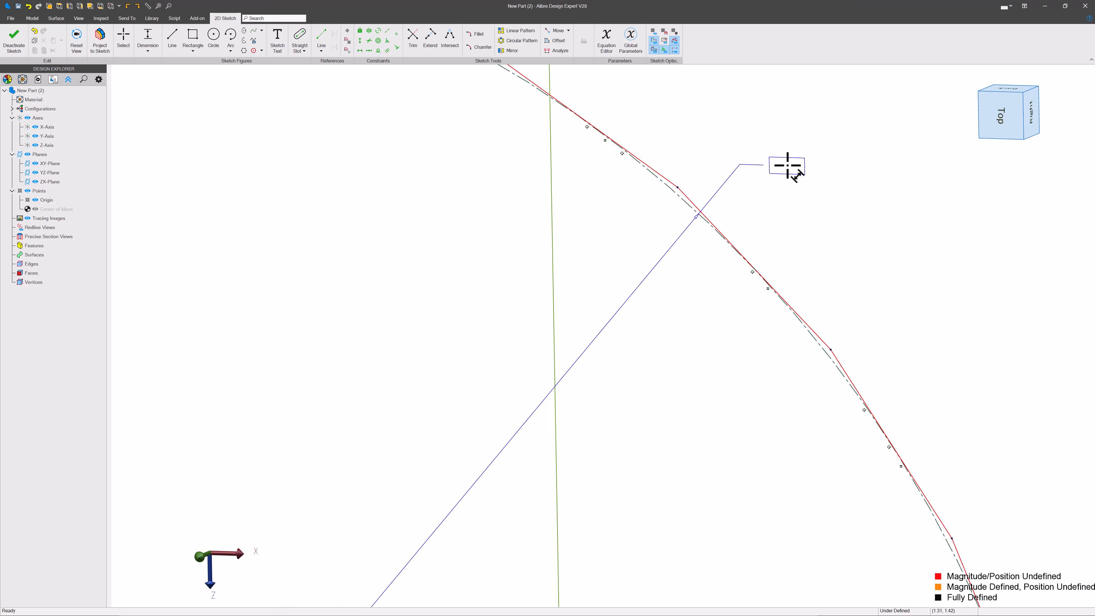
left_click(788, 165)
key("Return")
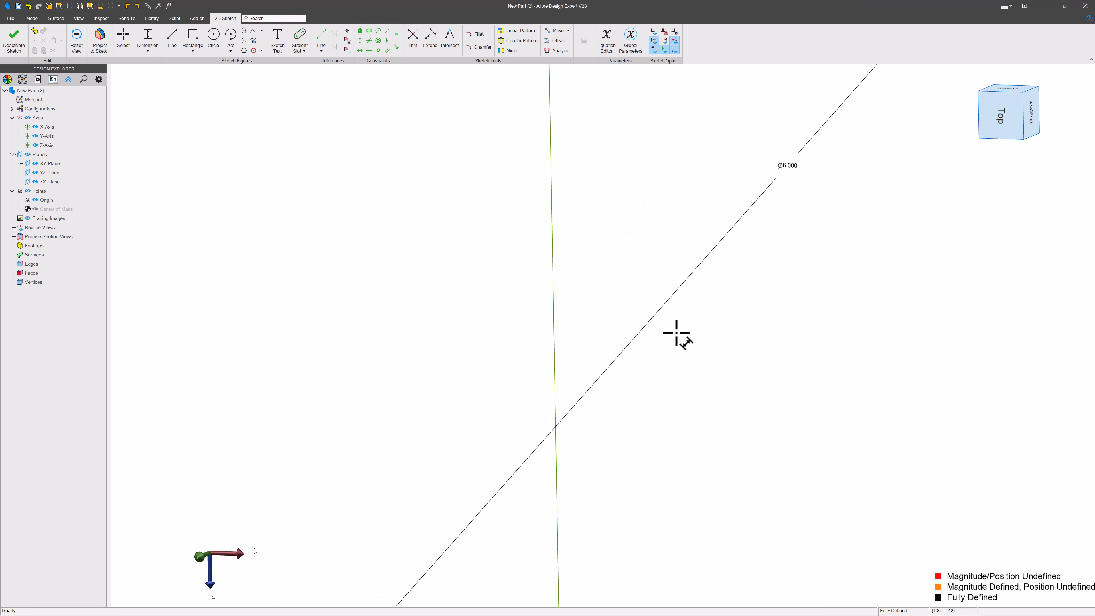
Step: Finish and exit the polygon sketch
scroll(675, 335, "down", 6)
left_click(123, 41)
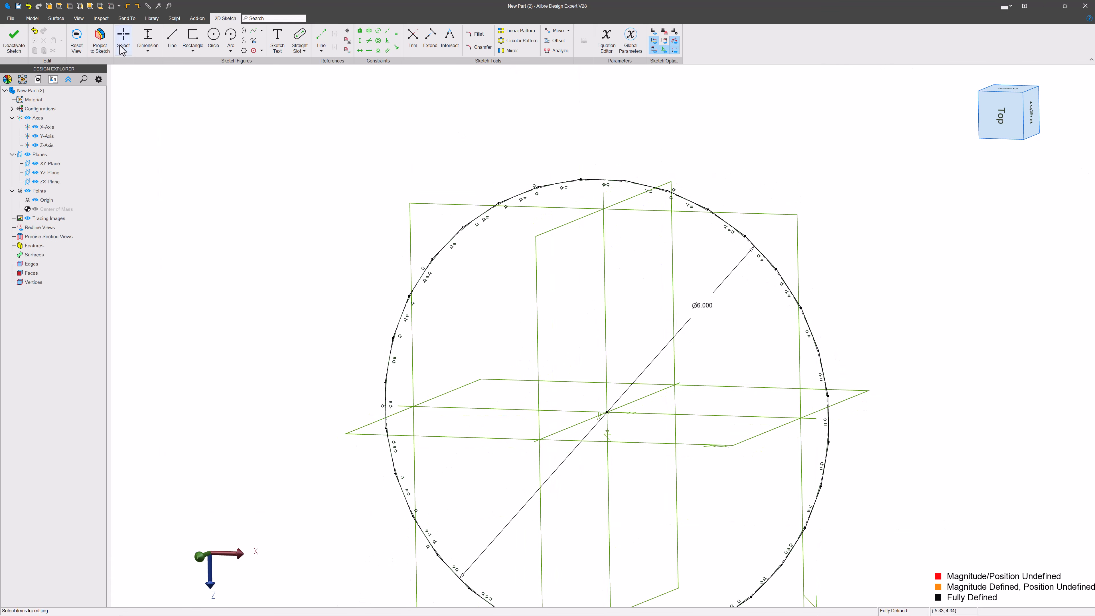
left_click(12, 39)
scroll(558, 296, "down", 2)
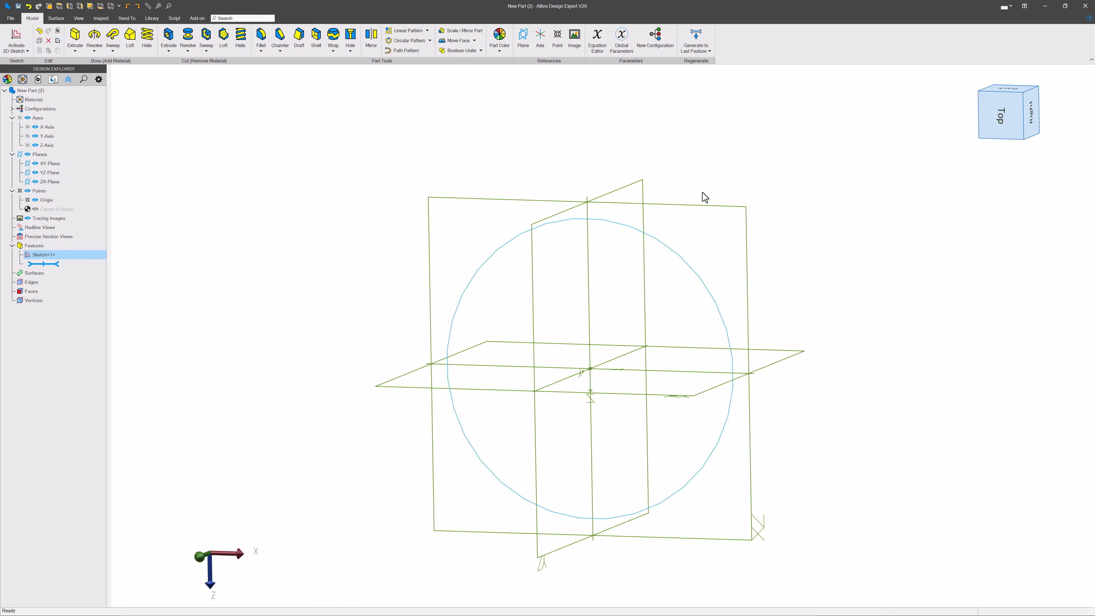
Step: Insert a reference plane offset 3 inches from the ZX plane
left_click(707, 206)
left_click(523, 37)
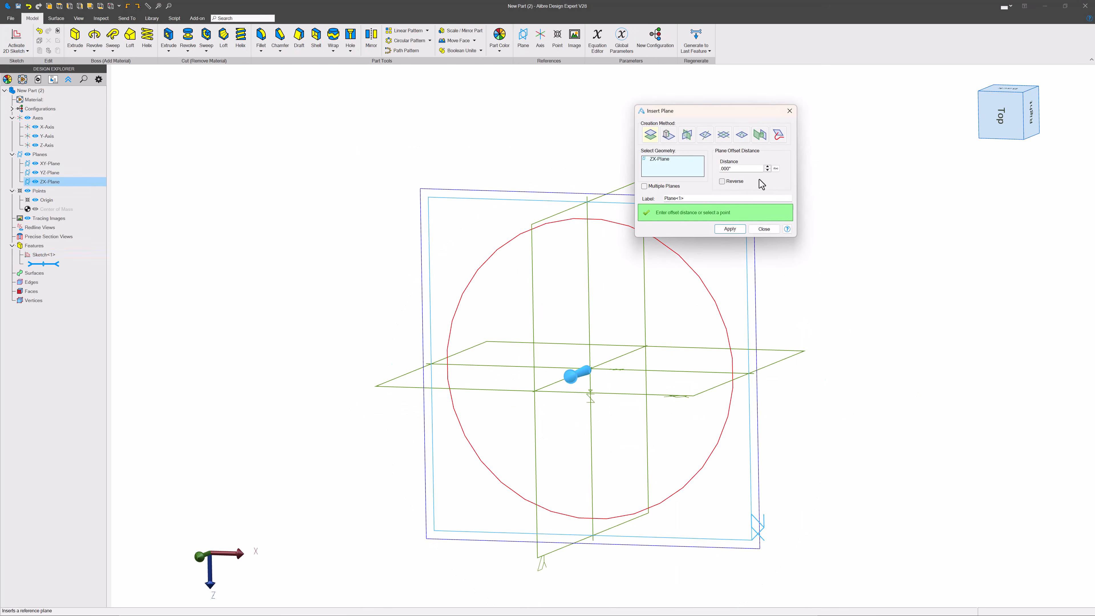
type("3")
key("Return")
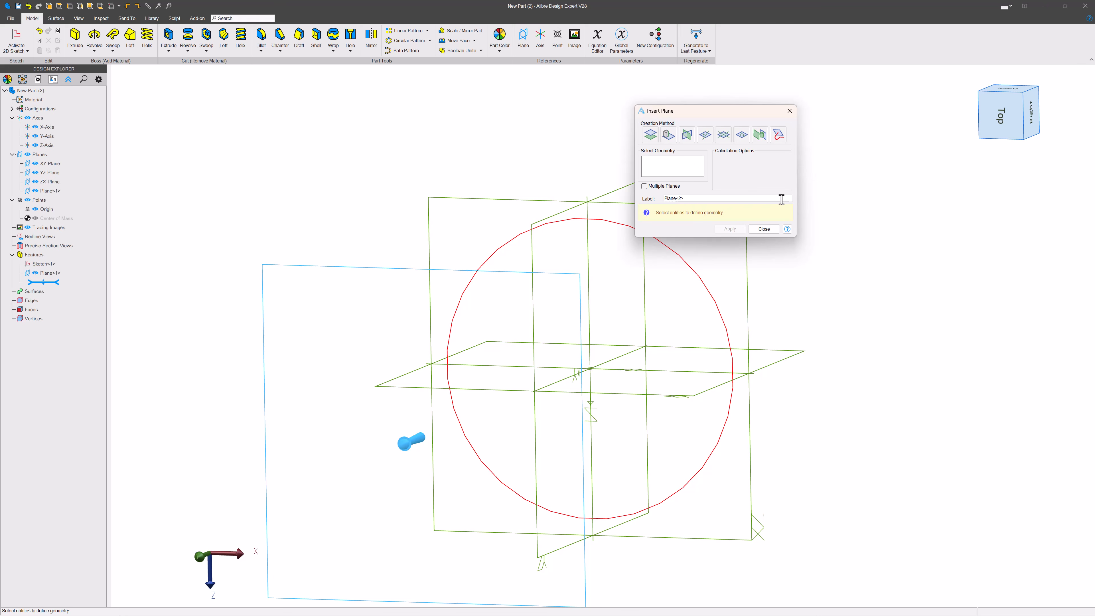
left_click(766, 232)
left_click(534, 294)
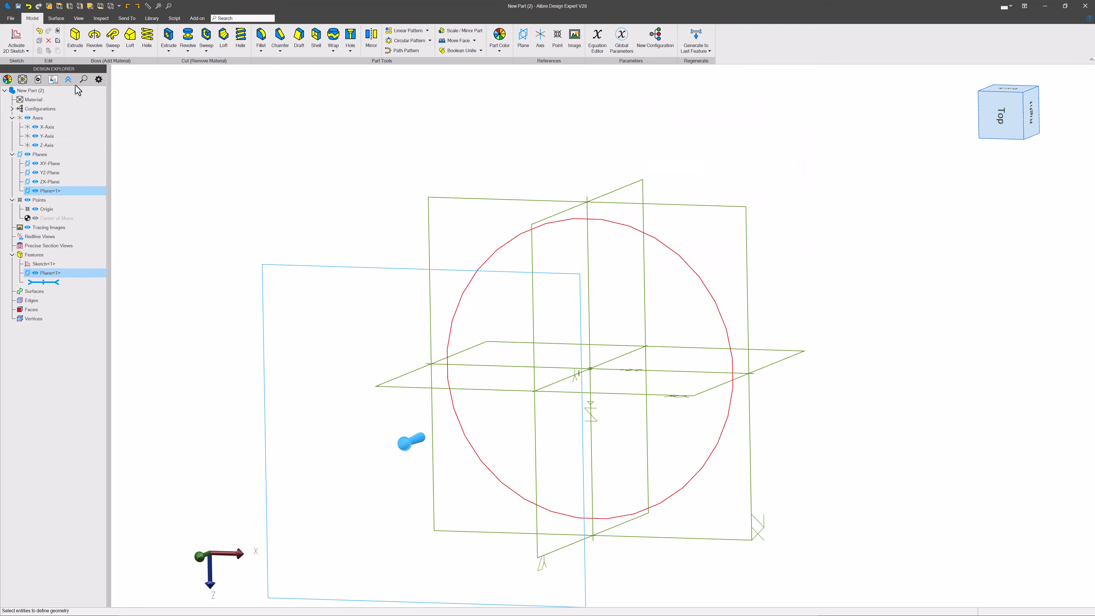
Step: Start a sketch on the new plane and project the polygon sketch into it as sketch figures
left_click(20, 35)
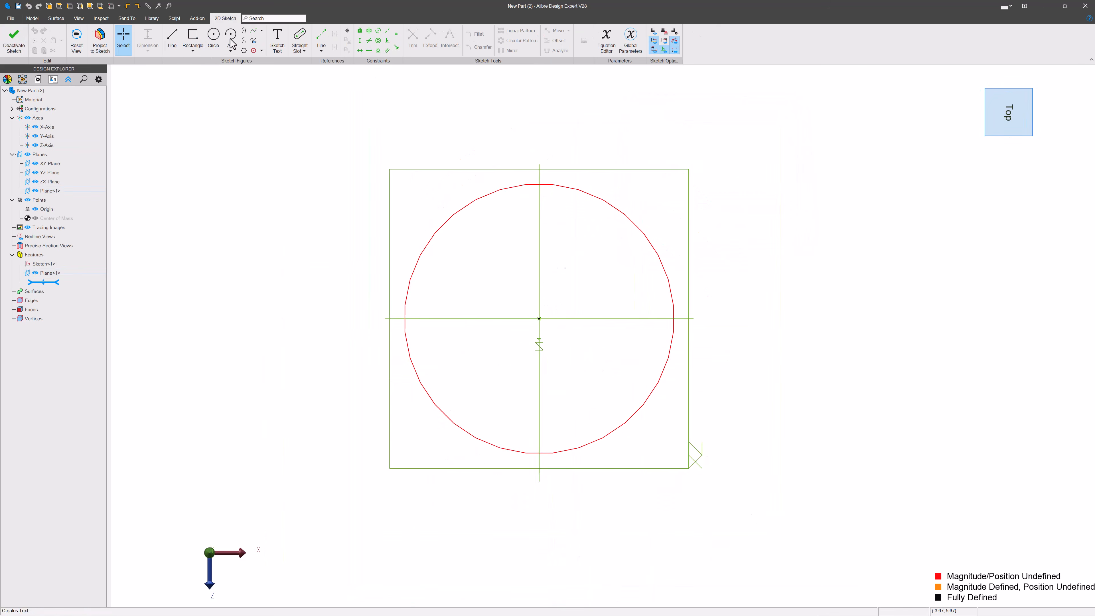
left_click(100, 43)
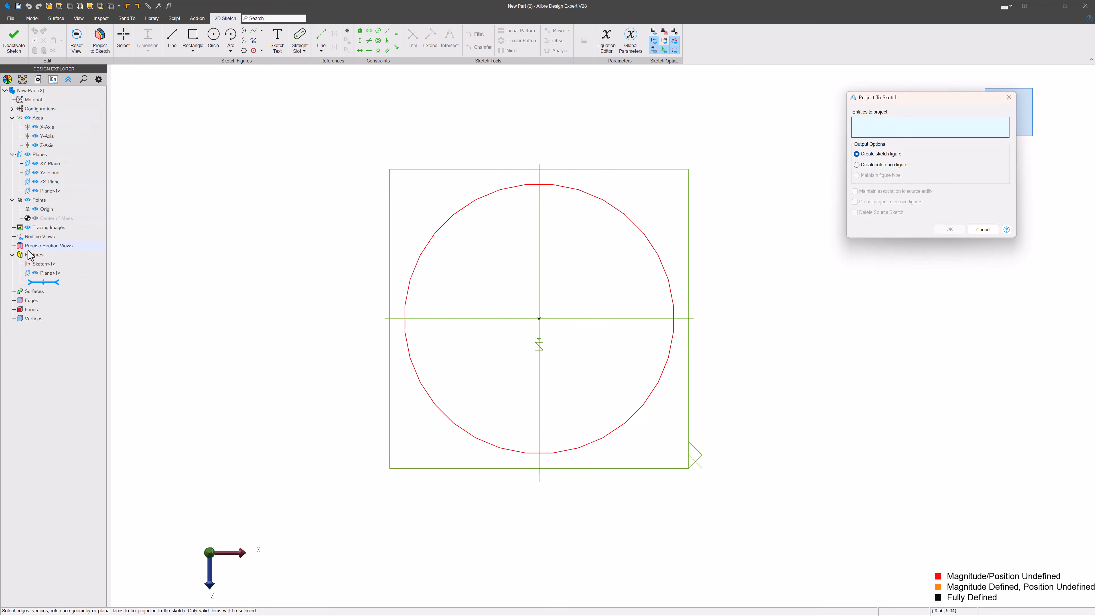
left_click(40, 265)
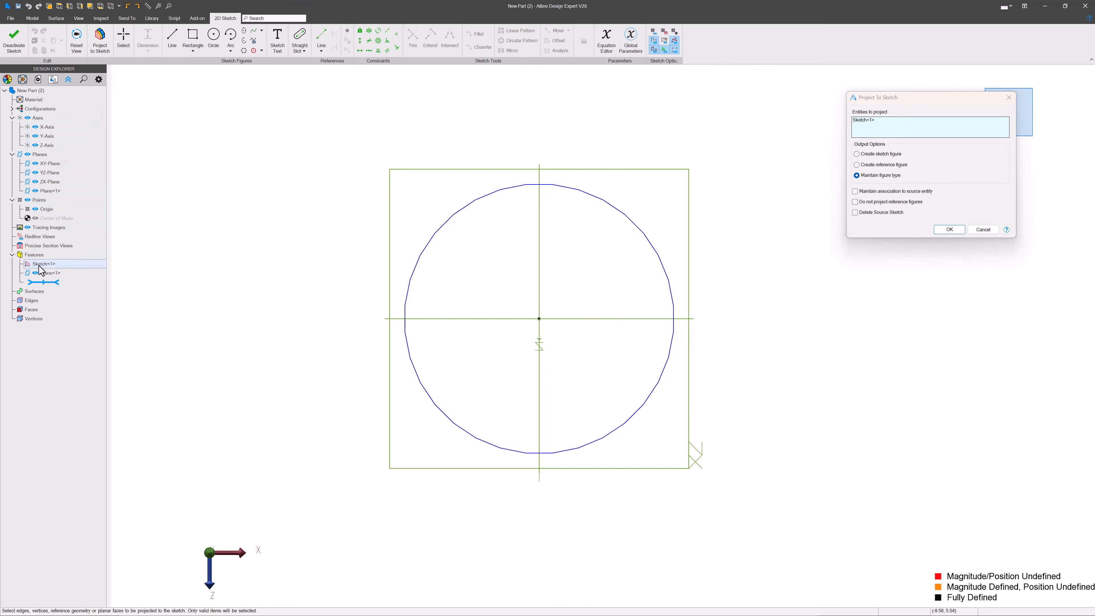
left_click(857, 156)
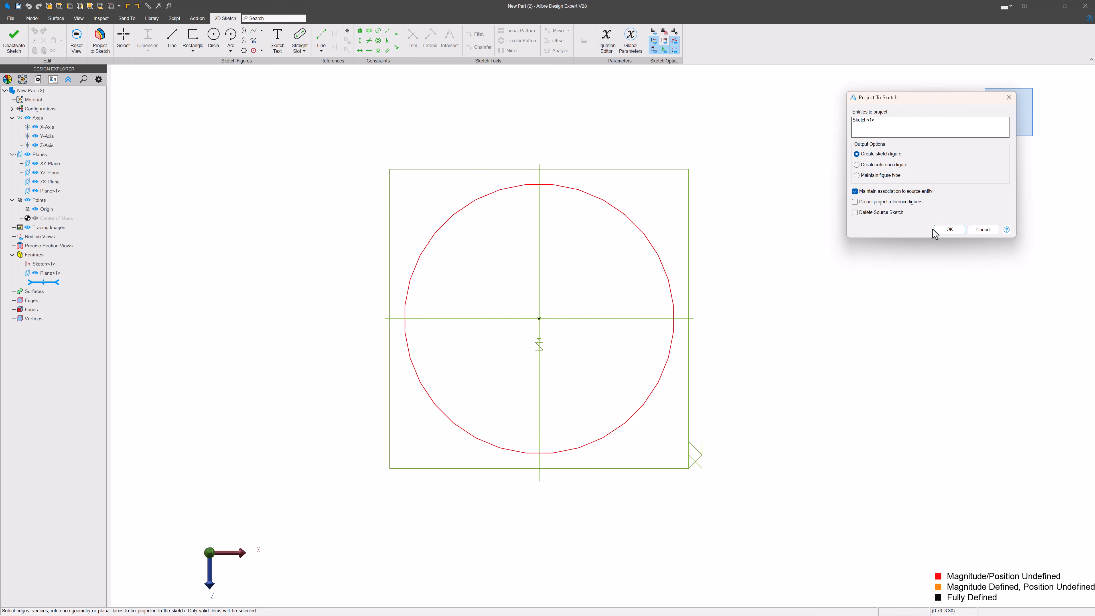
left_click(945, 231)
scroll(577, 289, "up", 3)
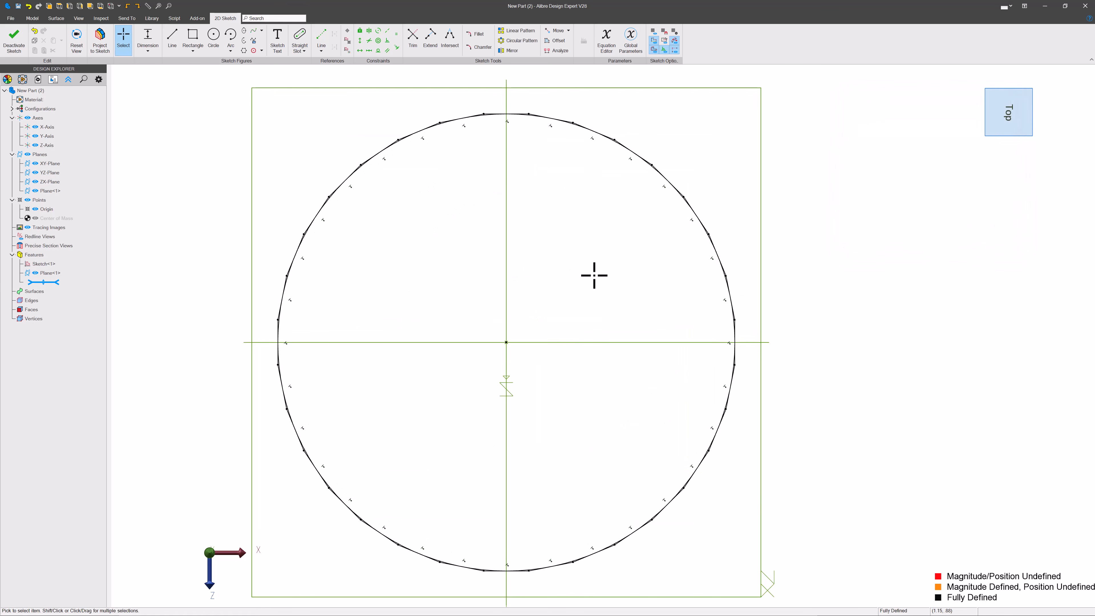
scroll(509, 317, "down", 5)
scroll(569, 117, "up", 6)
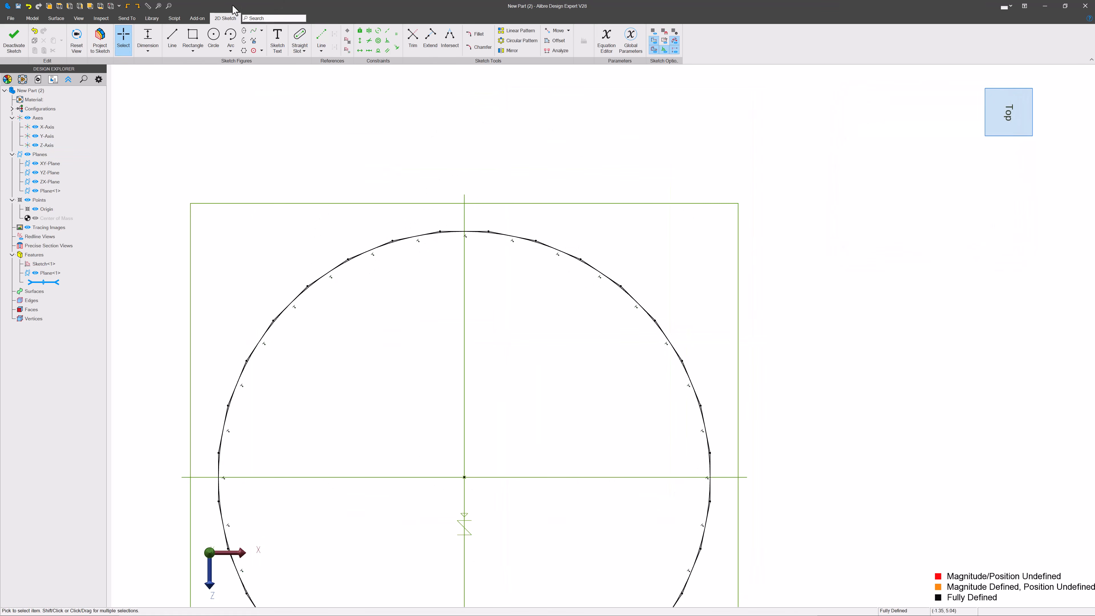
Step: Draw a four-segment line chain starting on the vertical axis above the polygon and stepping down to the right
left_click(172, 38)
left_click(464, 195)
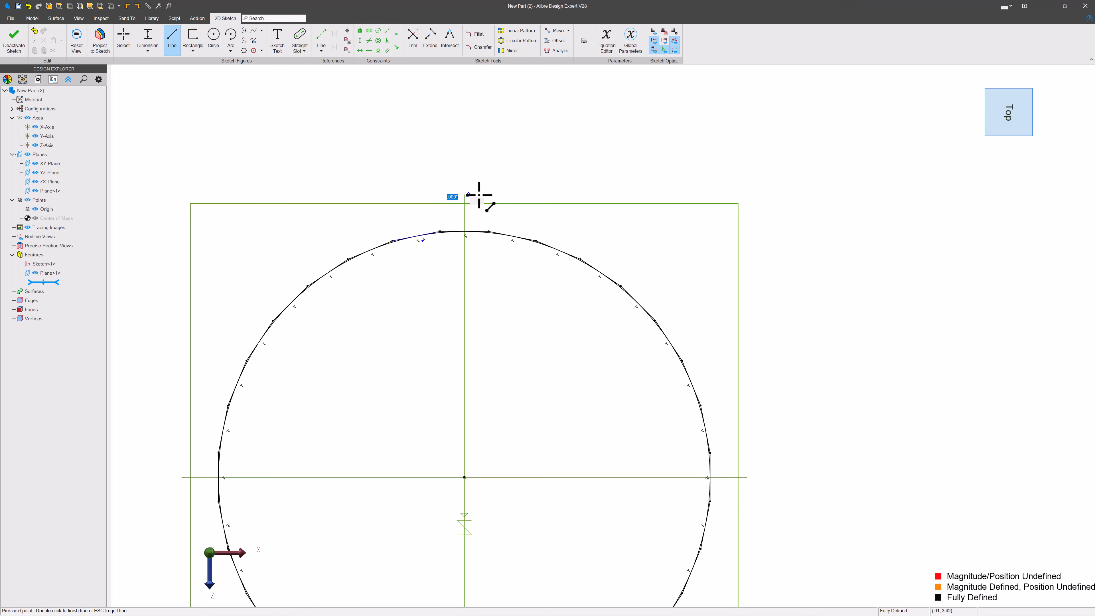
left_click(538, 195)
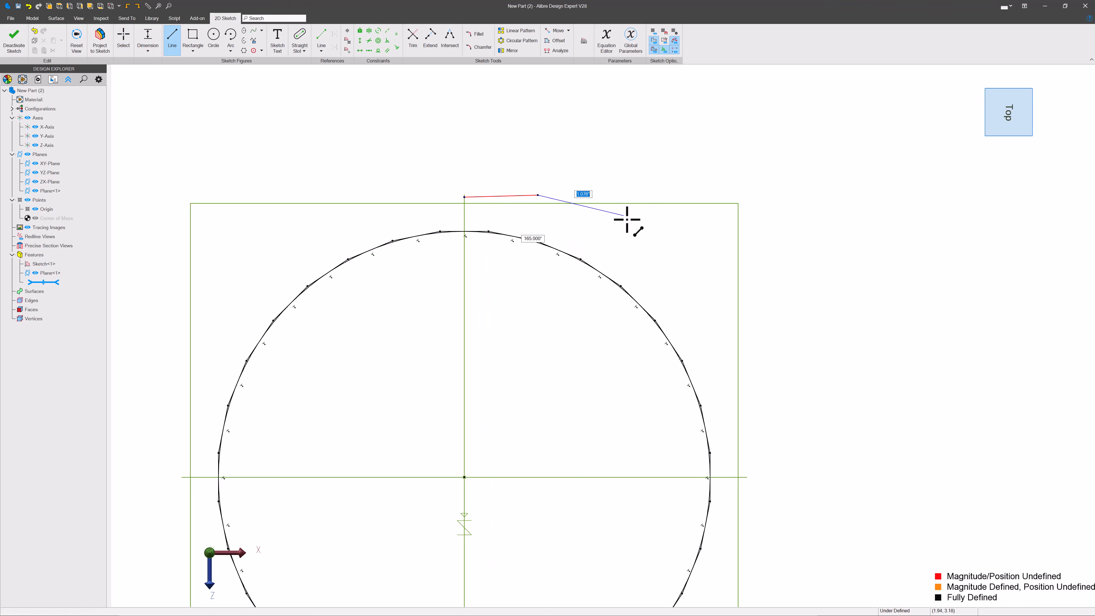
left_click(624, 216)
left_click(670, 260)
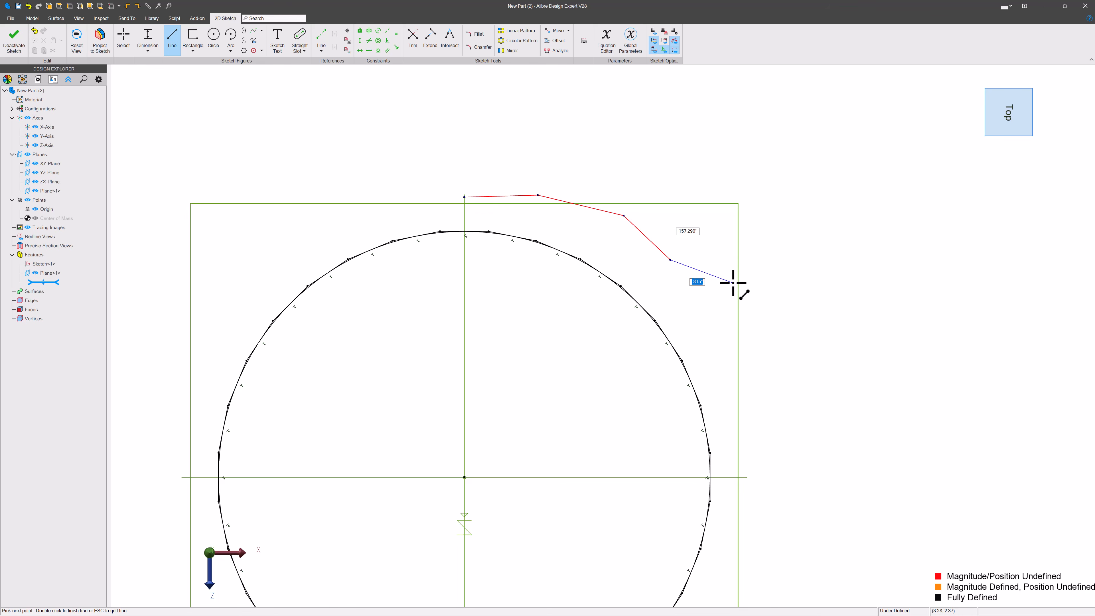
left_click(735, 280)
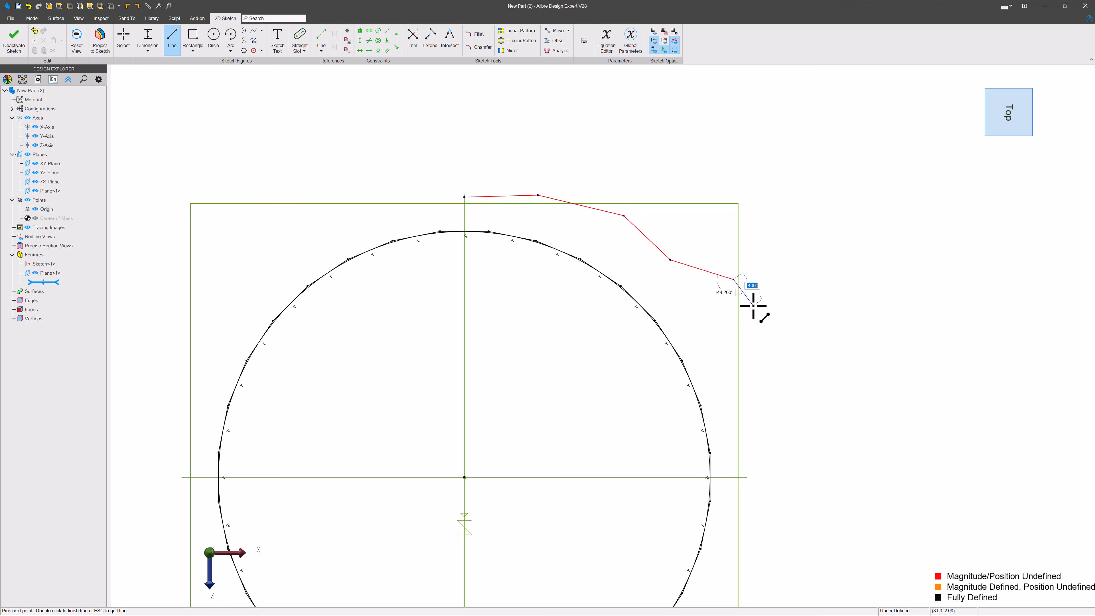
key("Escape")
Step: Draw a second four-segment line chain rising from the horizontal axis level to the right of the polygon
left_click(846, 478)
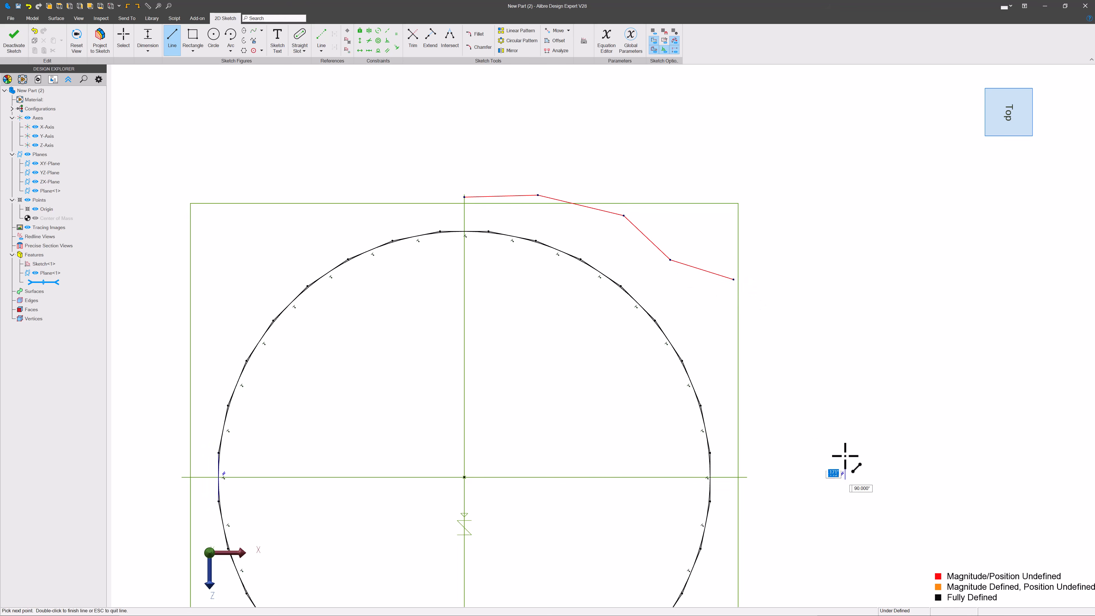
left_click(856, 416)
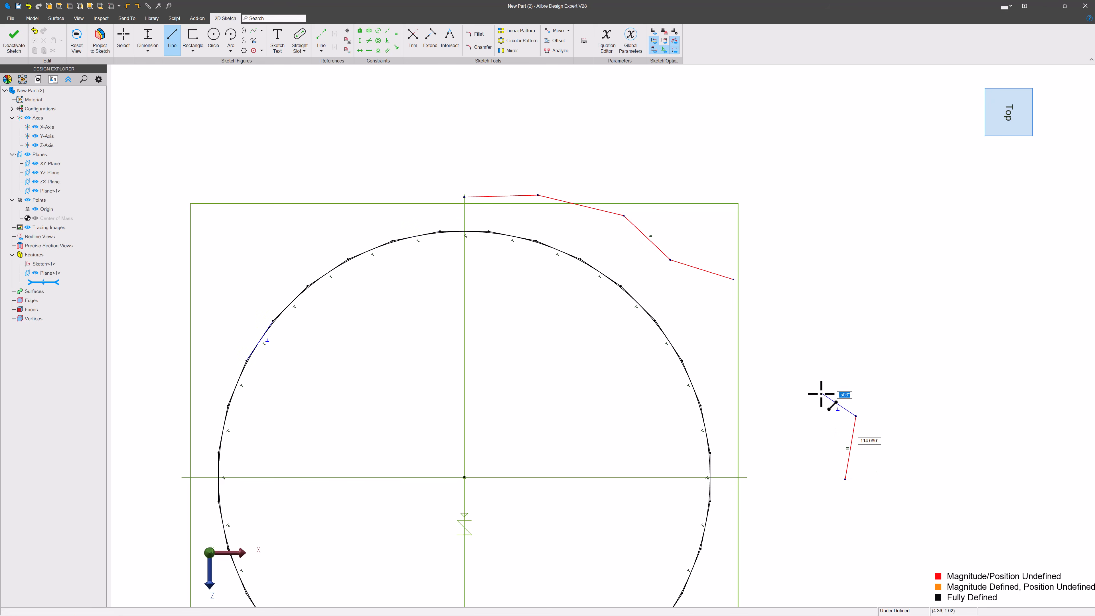
left_click(812, 383)
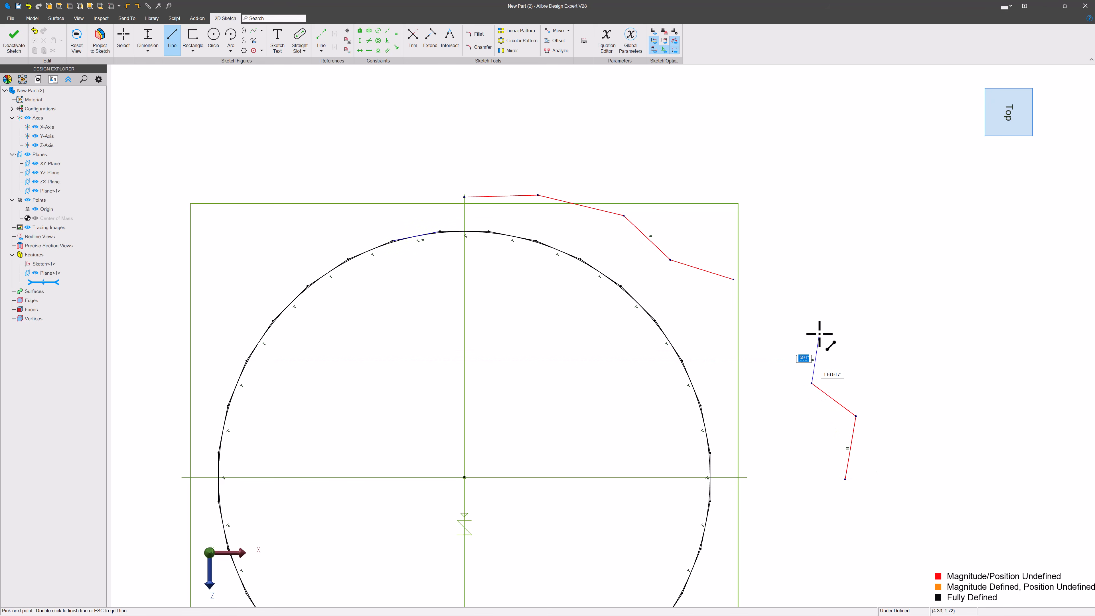
left_click(827, 333)
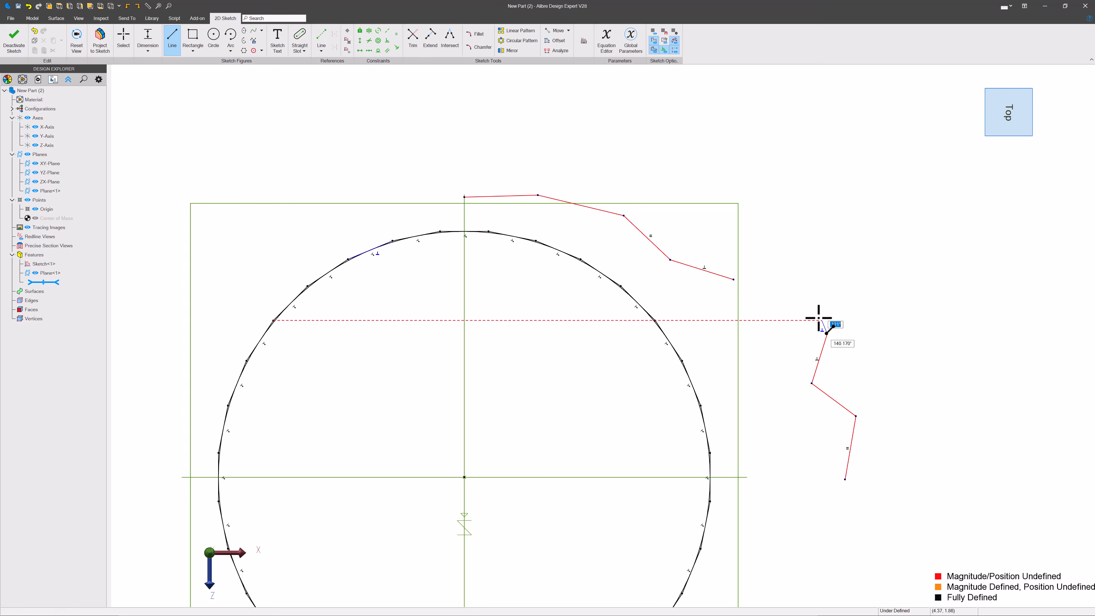
left_click(803, 298)
key("Escape")
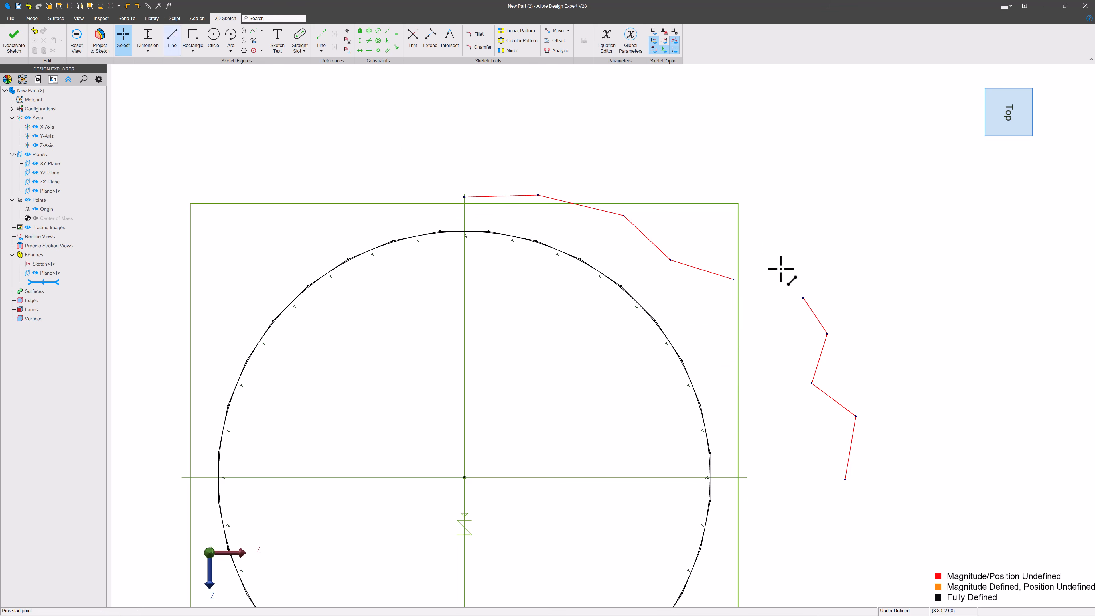
key("l")
left_click(803, 298)
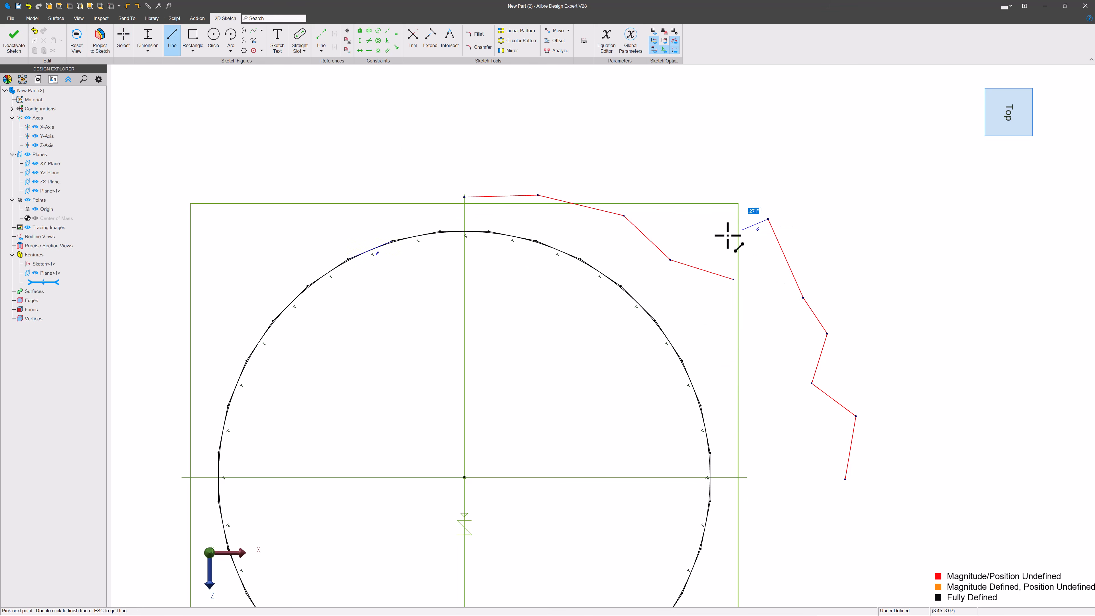
key("Escape")
Step: Chain-select the projected polygon and convert it to reference figures
scroll(463, 220, "up", 3)
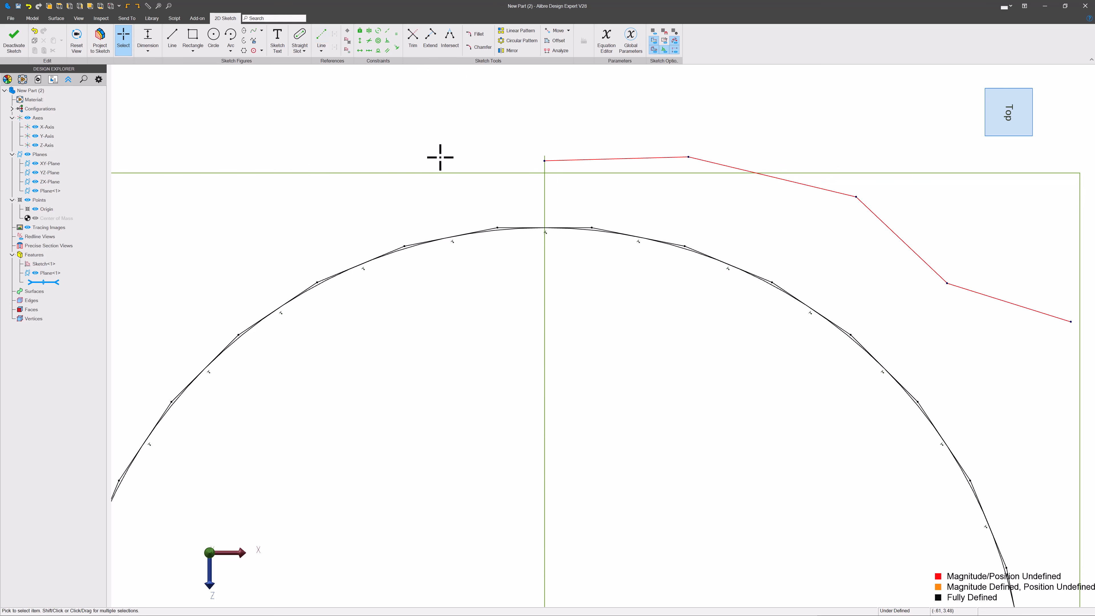
right_click(490, 228)
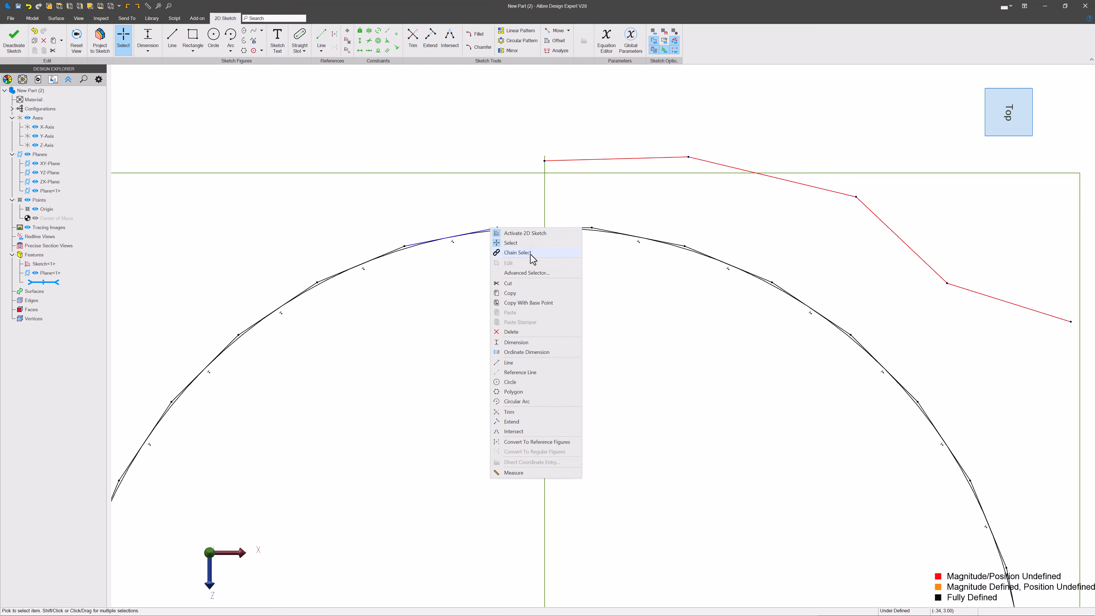
left_click(518, 253)
right_click(528, 229)
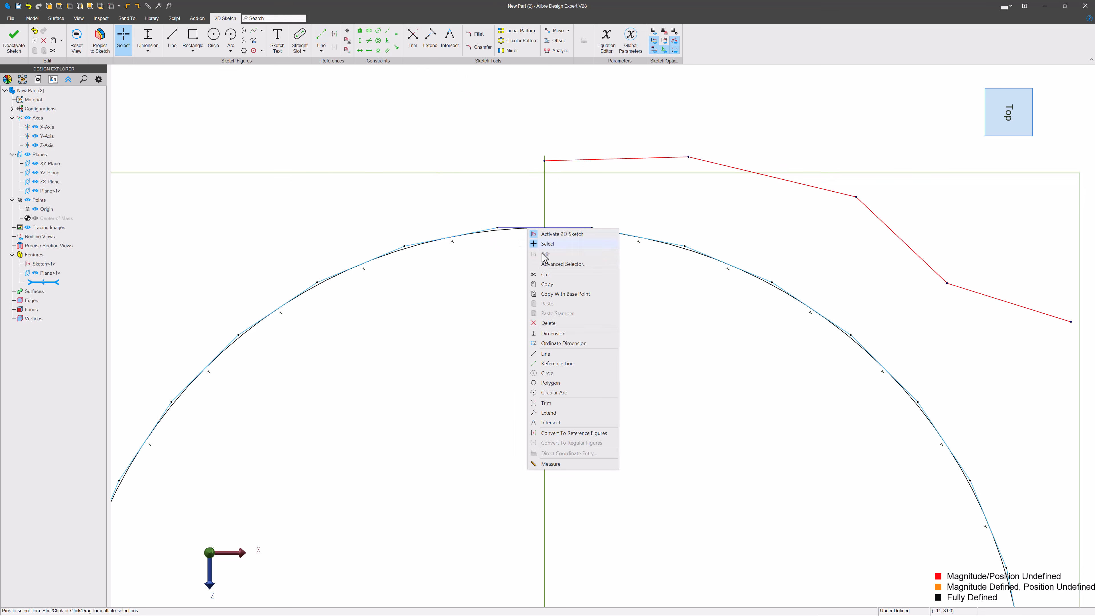
left_click(594, 433)
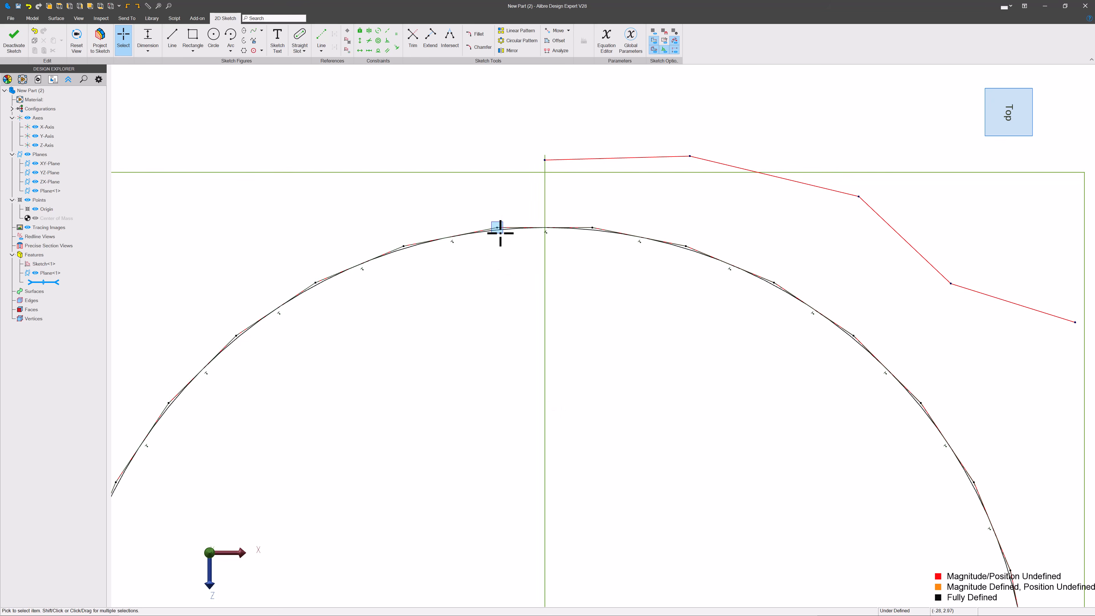
scroll(499, 233, "up", 3)
right_click(490, 226)
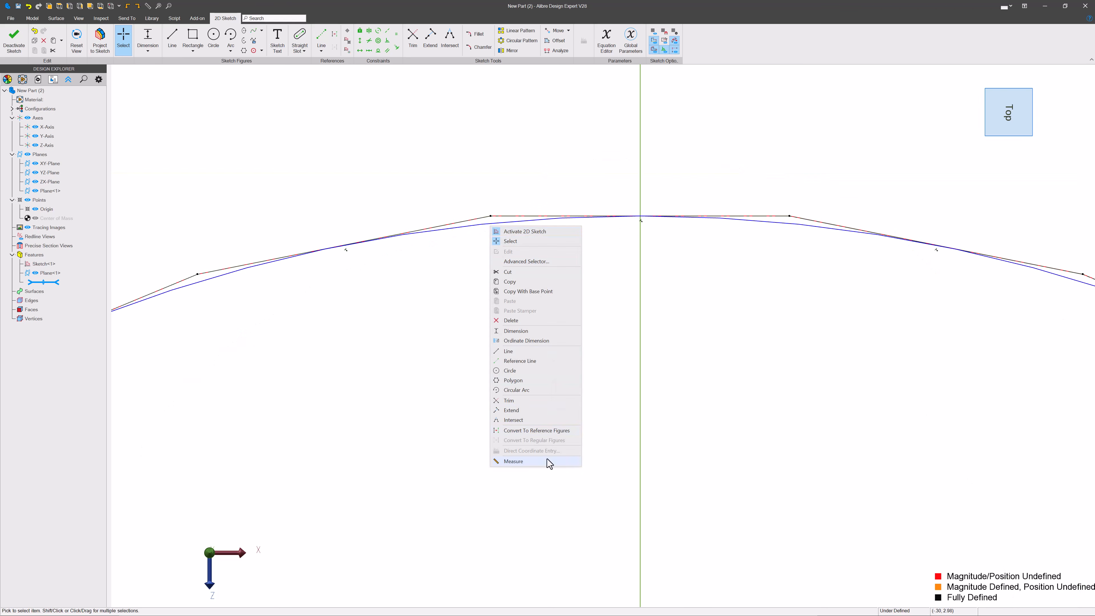
left_click(547, 432)
scroll(424, 299, "down", 5)
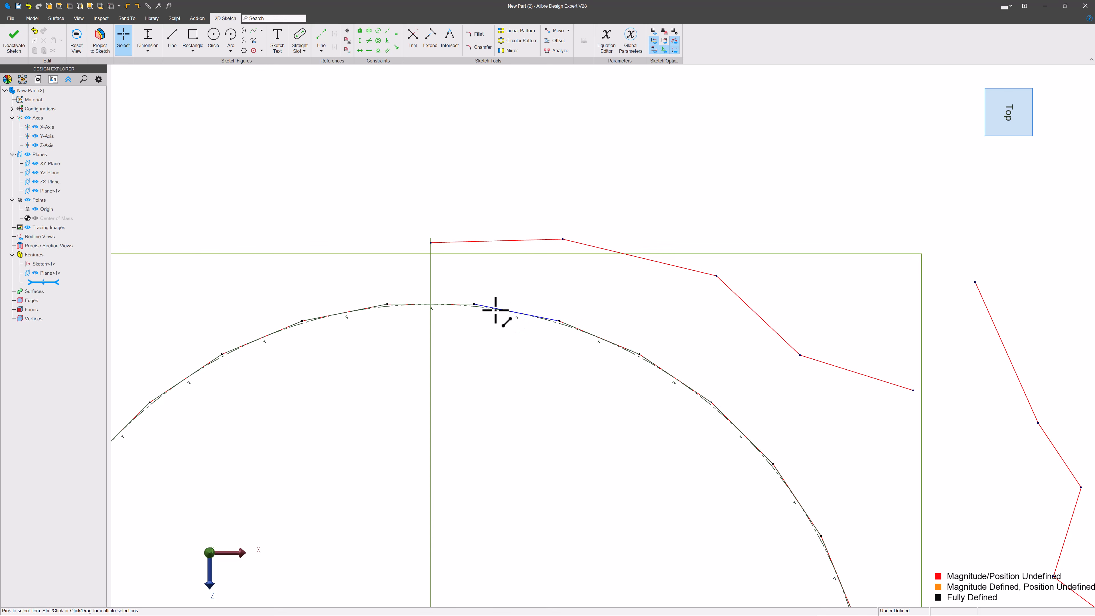
Step: Apply parallel constraints between the first three segments of the upper chain and the matching polygon edges
mouse_move(474, 301)
left_mouse_down()
mouse_move(545, 269)
mouse_move(459, 300)
mouse_move(488, 298)
left_mouse_up()
left_click(387, 50)
scroll(497, 310, "up", 3)
left_click(501, 207)
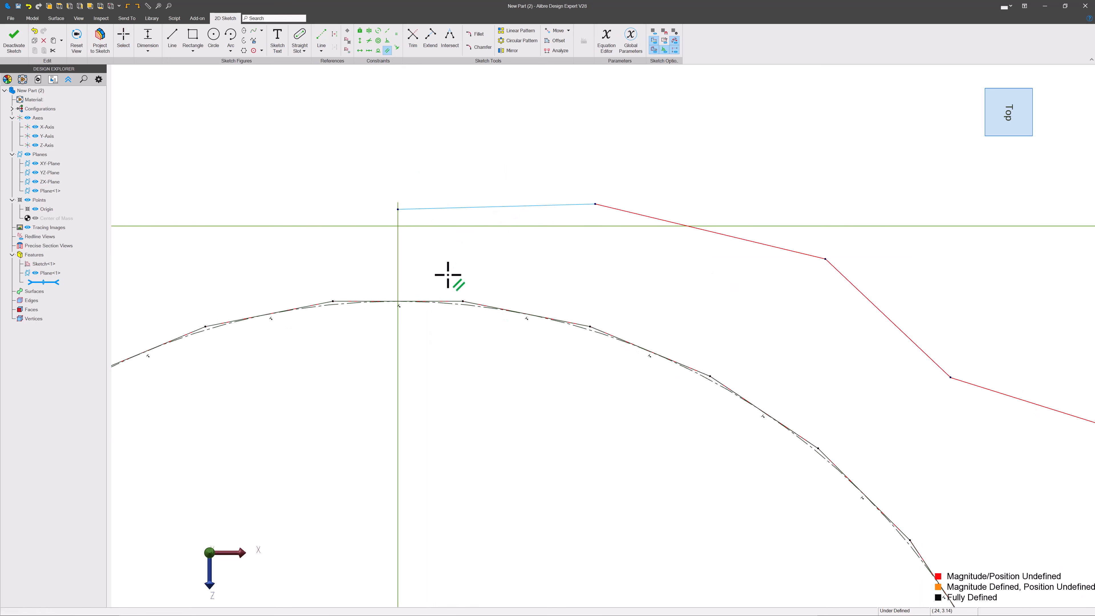
left_click(443, 301)
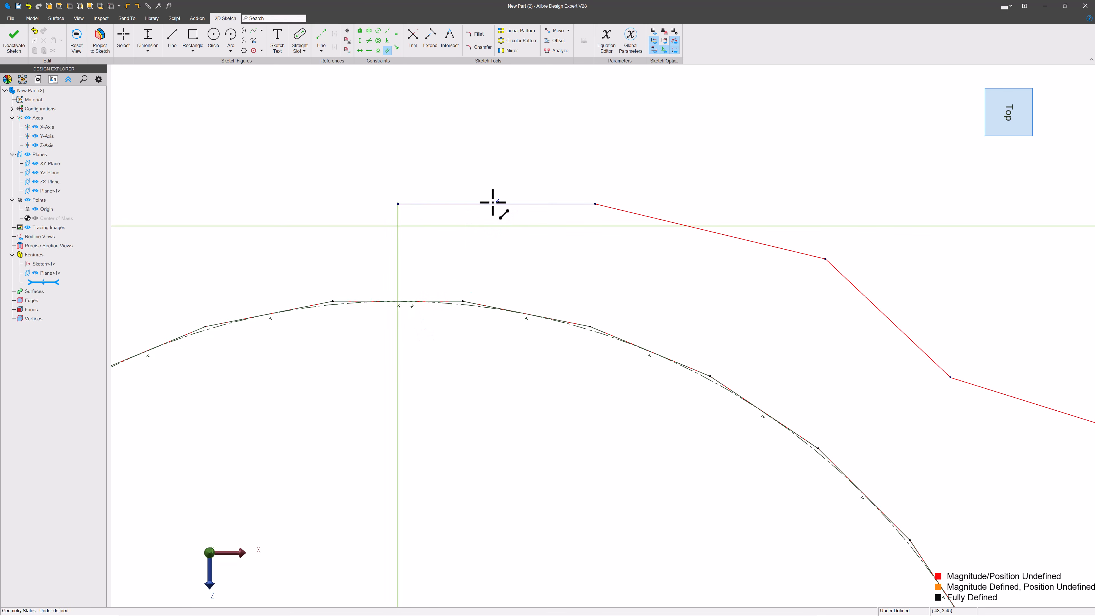
left_click(579, 323)
left_click(630, 214)
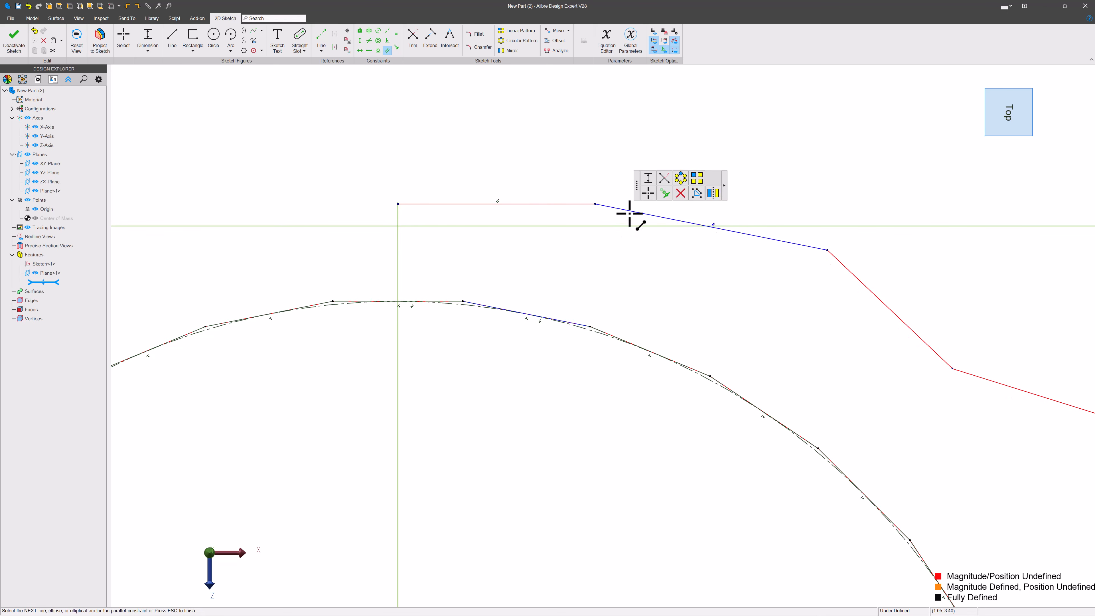
left_click(604, 331)
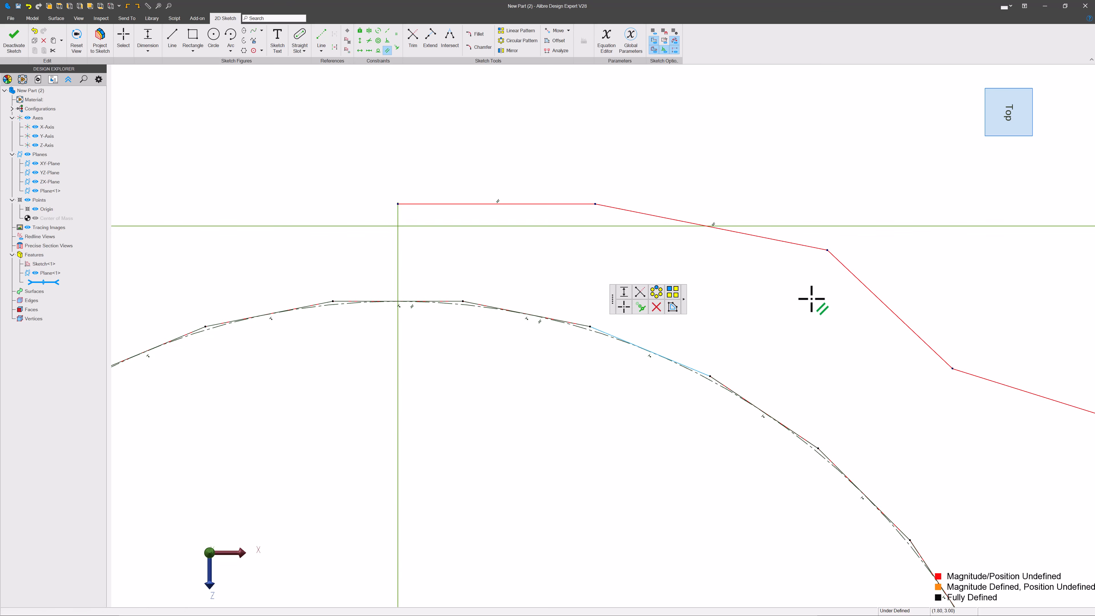
left_click(859, 289)
Step: Make the upper chain's last segment and the side chain's lowest segment parallel to their neighbouring polygon edges
mouse_move(649, 331)
middle_mouse_down()
mouse_move(612, 317)
mouse_move(455, 323)
middle_mouse_up()
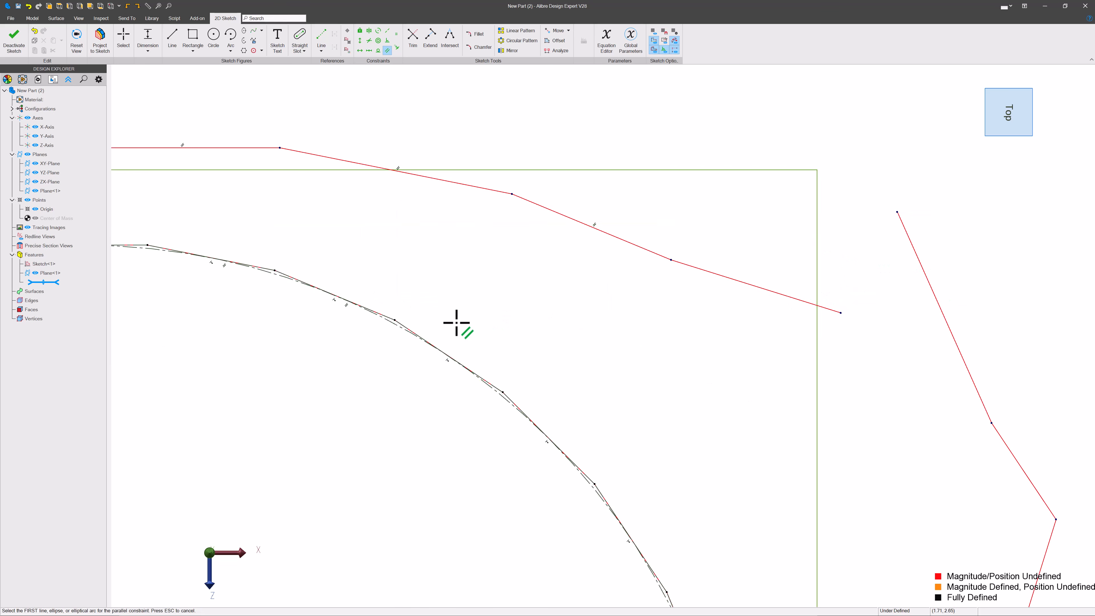
left_click(411, 328)
left_click(726, 281)
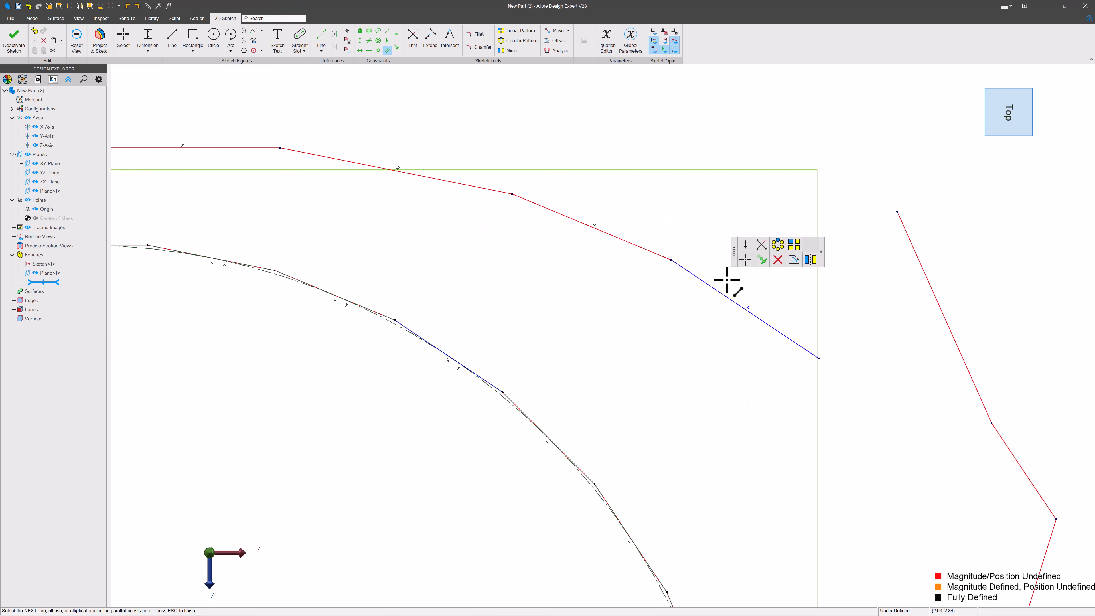
scroll(367, 235, "down", 1)
scroll(367, 235, "down", 1)
scroll(516, 332, "down", 1)
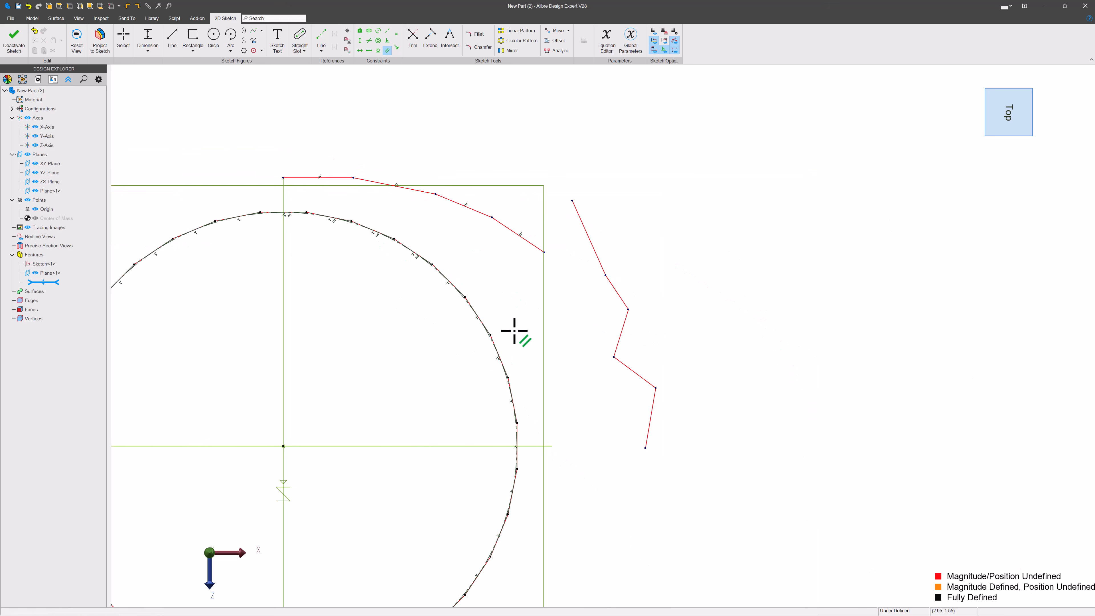
scroll(533, 445, "up", 4)
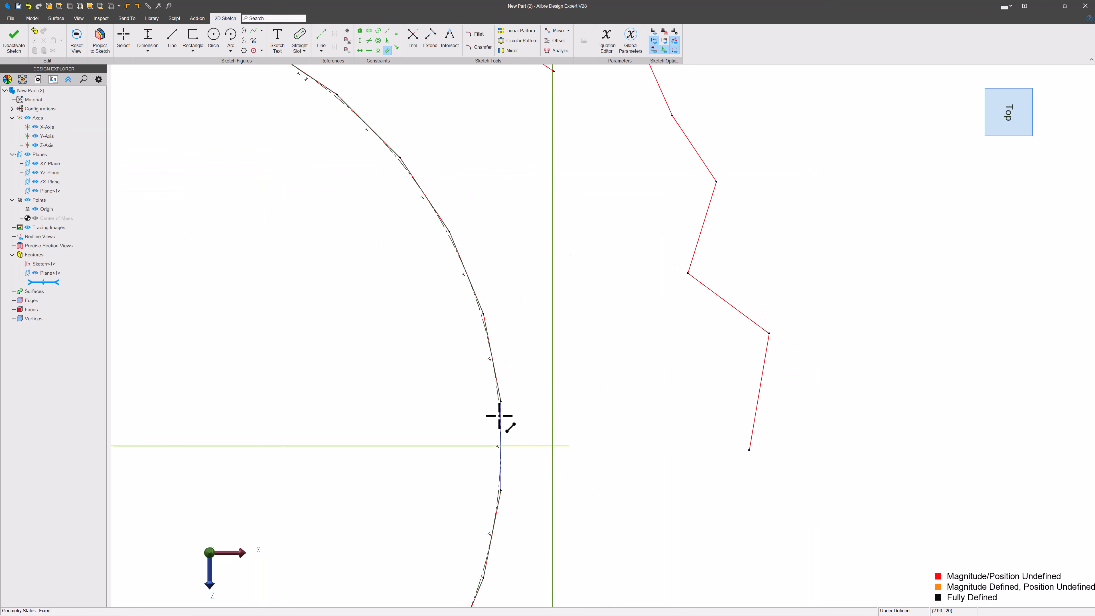
left_click(500, 416)
left_click(753, 394)
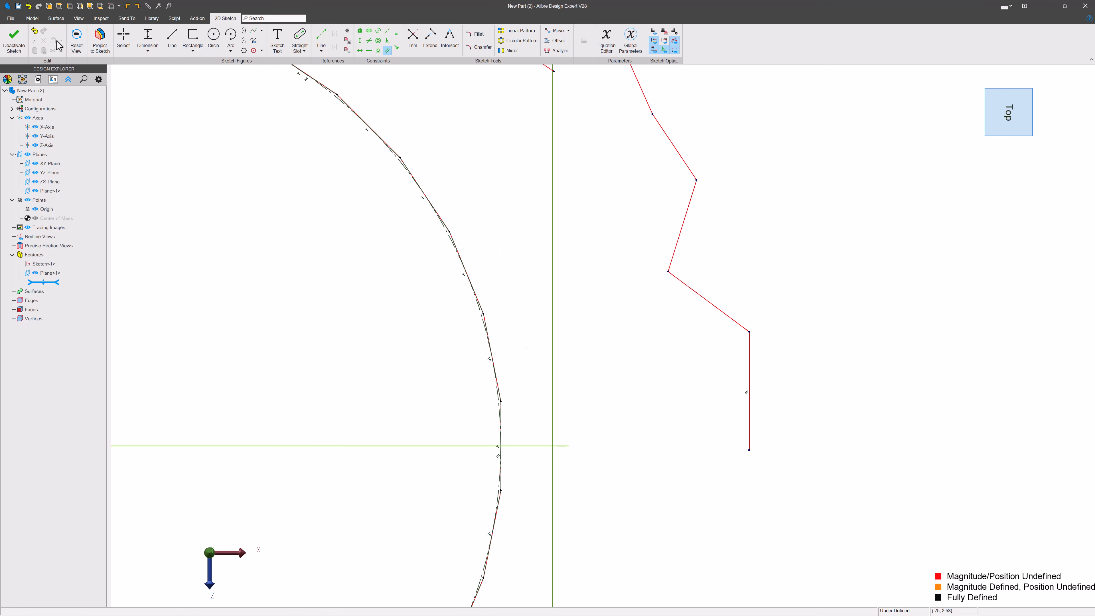
Step: Constrain the remaining side chain segments parallel to the adjacent polygon edges
scroll(502, 395, "up", 3)
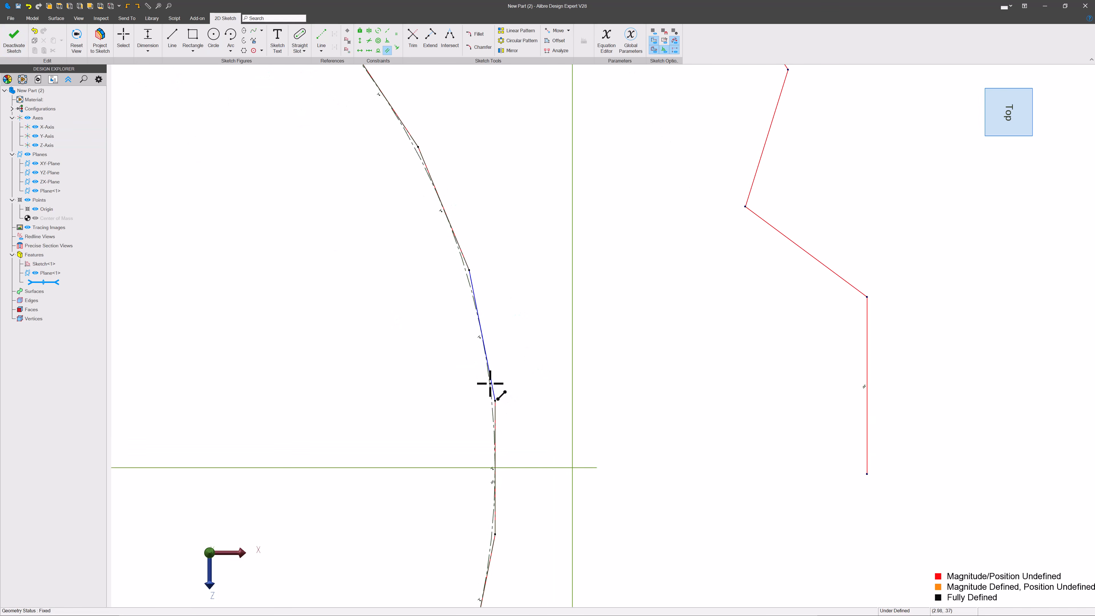
left_click(491, 383)
left_click(829, 268)
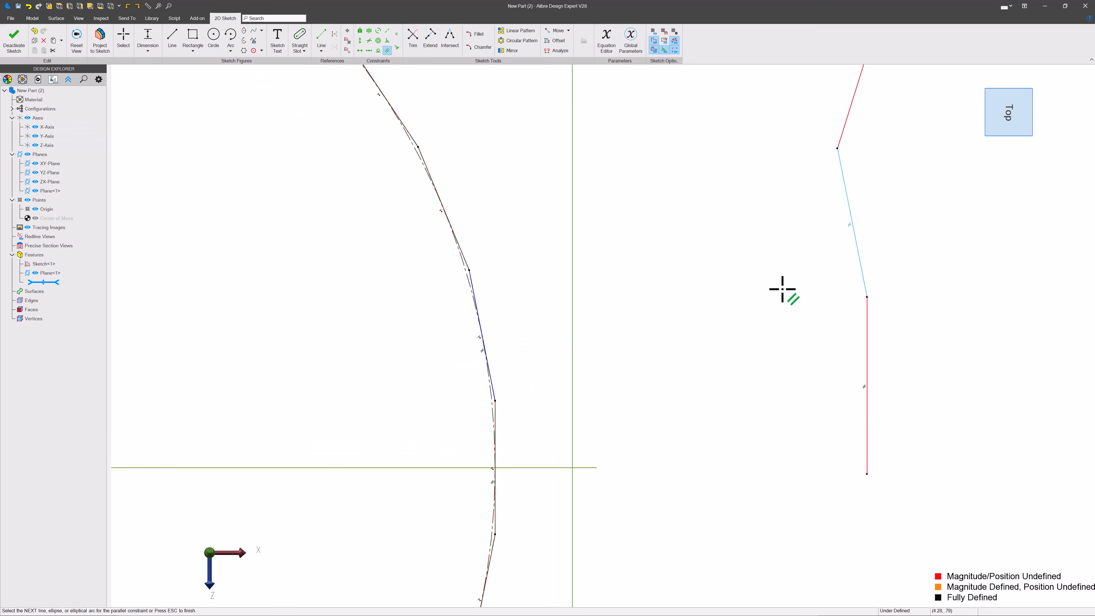
left_click(464, 257)
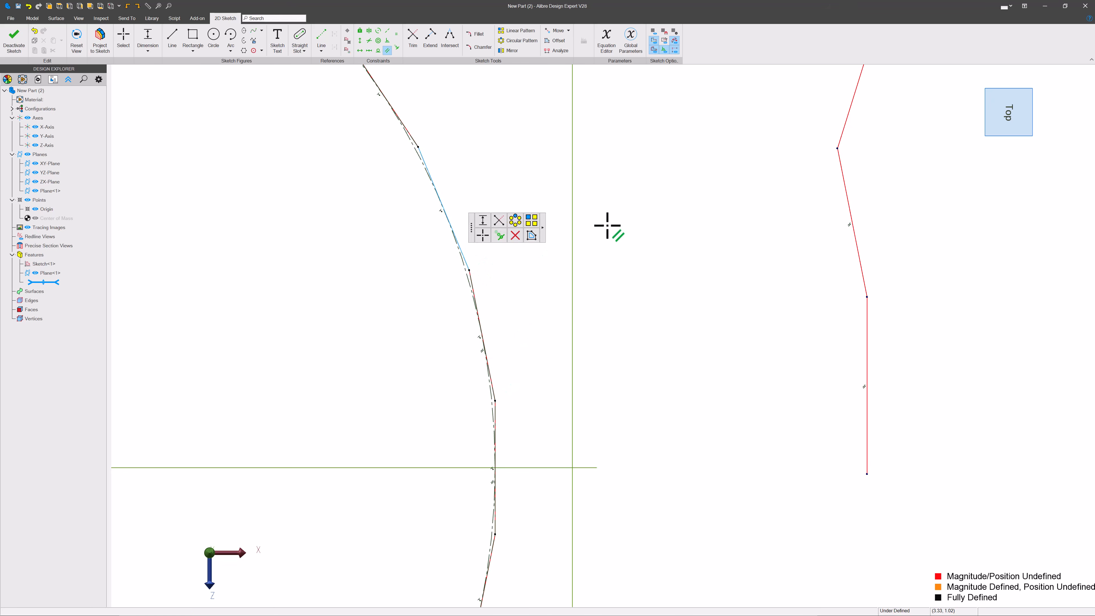
left_click(854, 98)
middle_click_drag(640, 125, 733, 424)
left_click(688, 425)
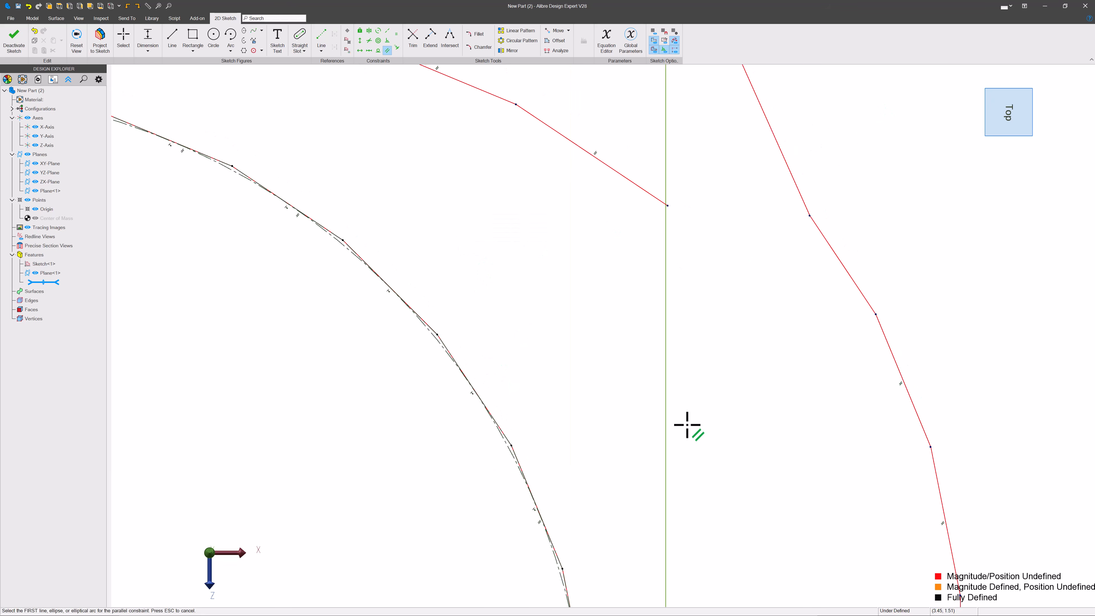
left_click(501, 428)
left_click(838, 254)
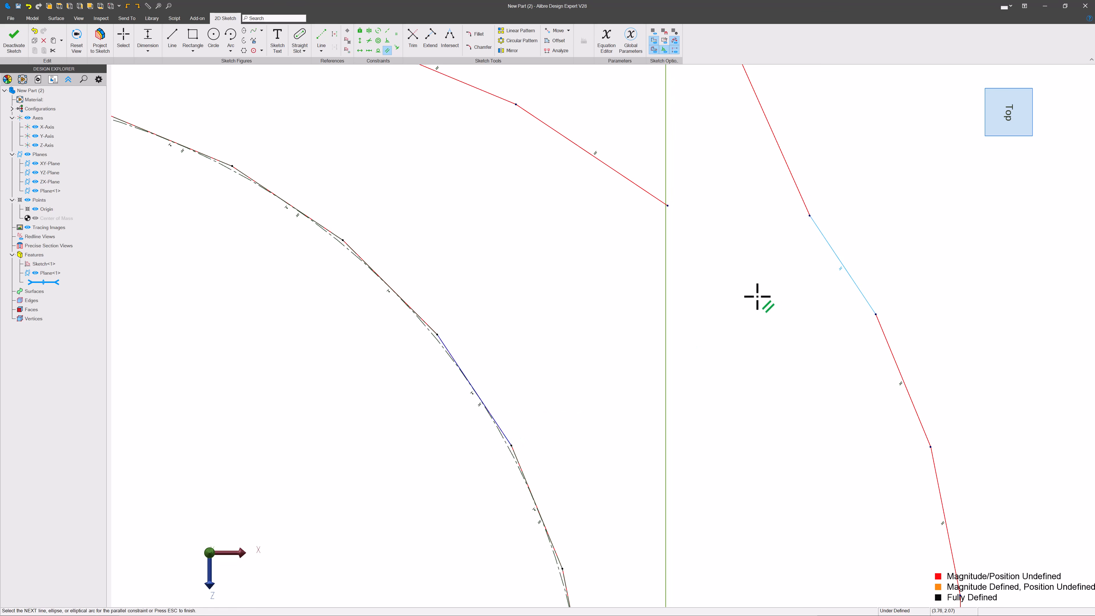
left_click(795, 186)
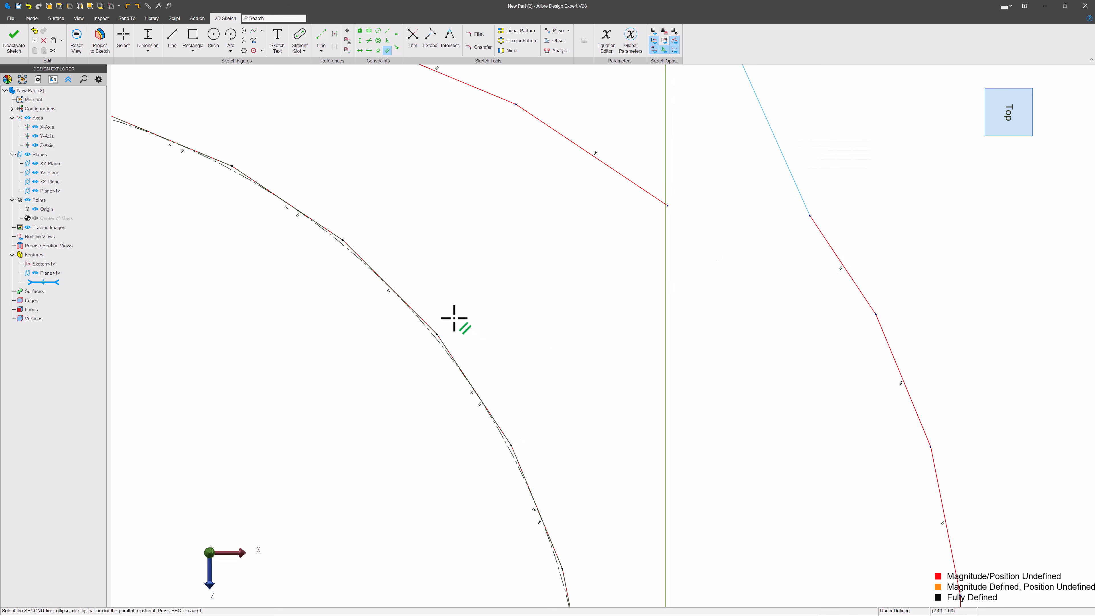
scroll(458, 319, "down", 5)
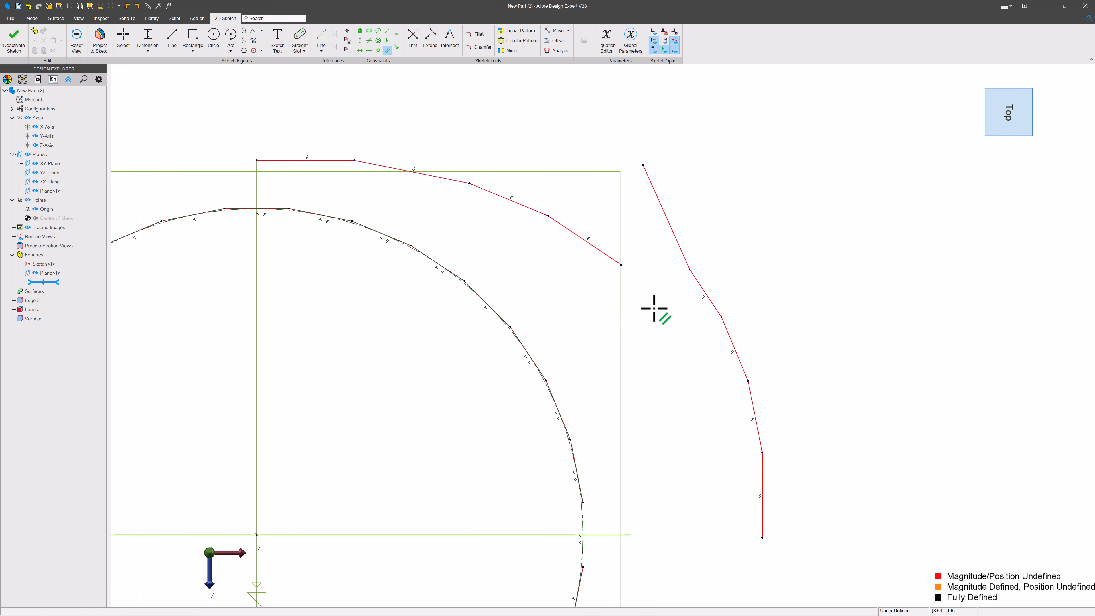
key("Escape")
Step: Delete the uppermost segment of the side line chain
left_click(672, 222)
key("Delete")
scroll(631, 262, "up", 3)
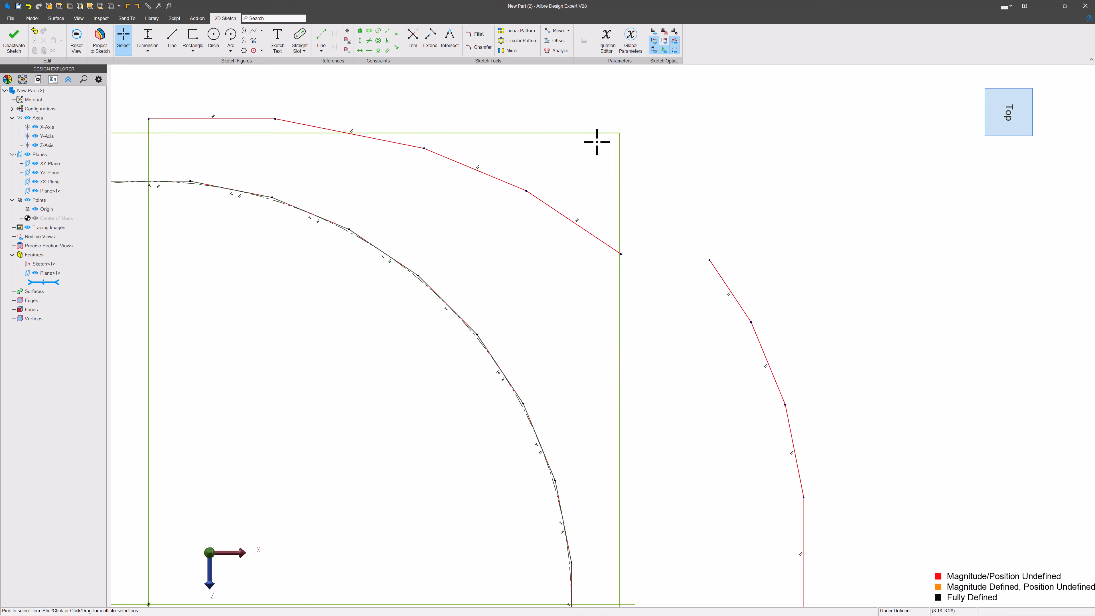
scroll(595, 142, "down", 3)
scroll(651, 437, "up", 2)
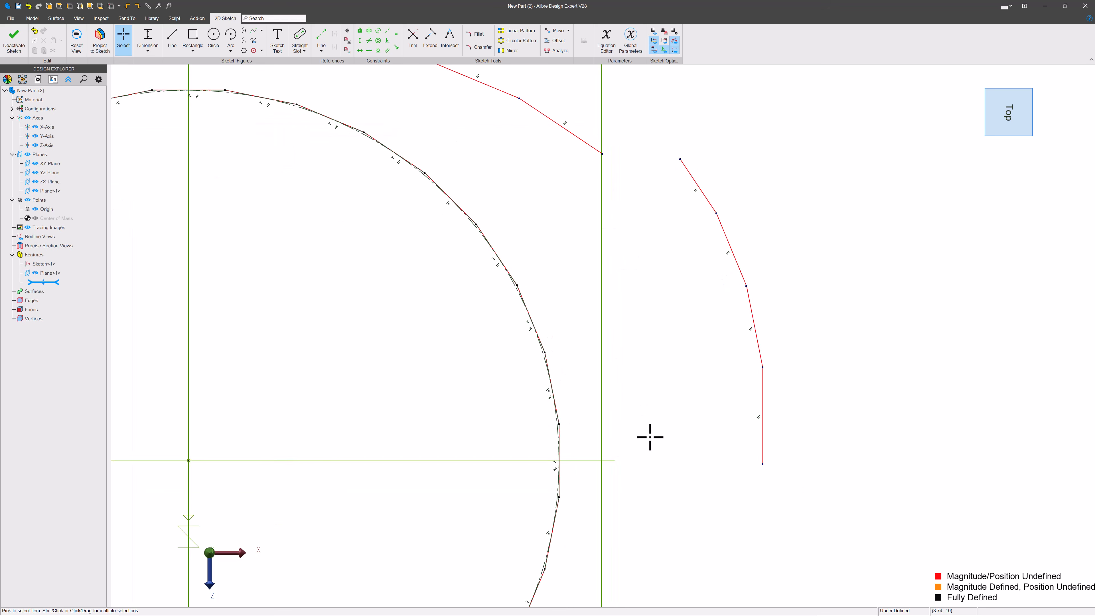
scroll(685, 432, "down", 3)
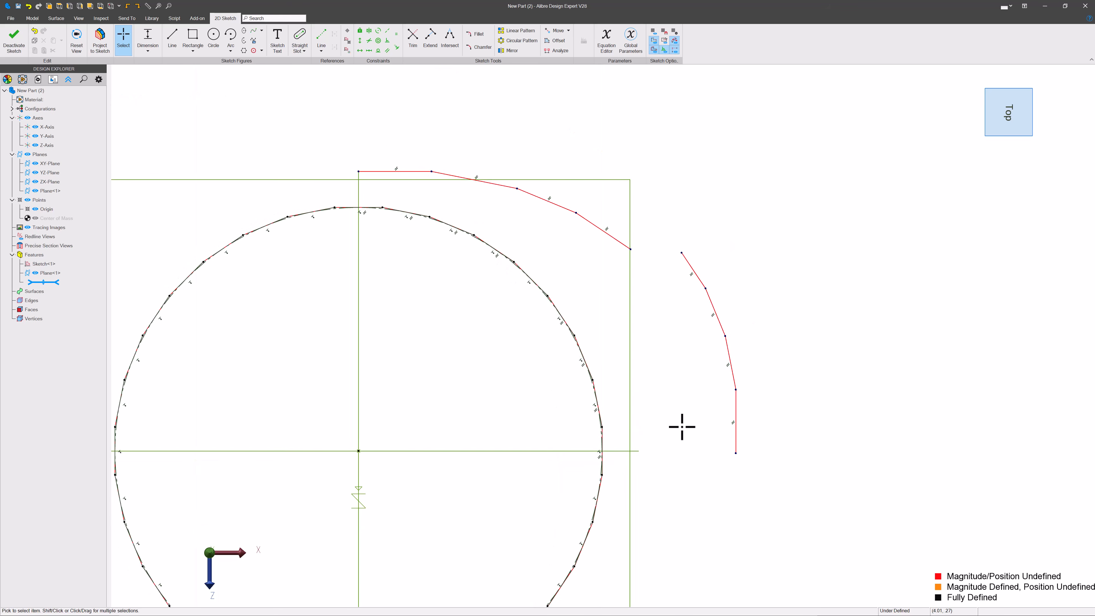
scroll(330, 188, "up", 7)
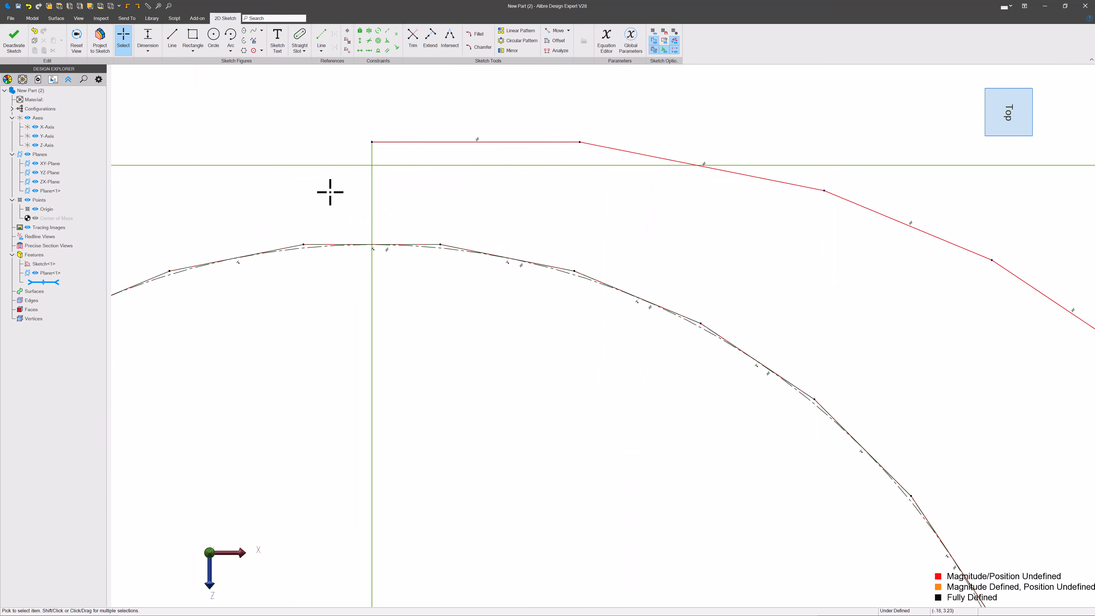
scroll(330, 188, "down", 6)
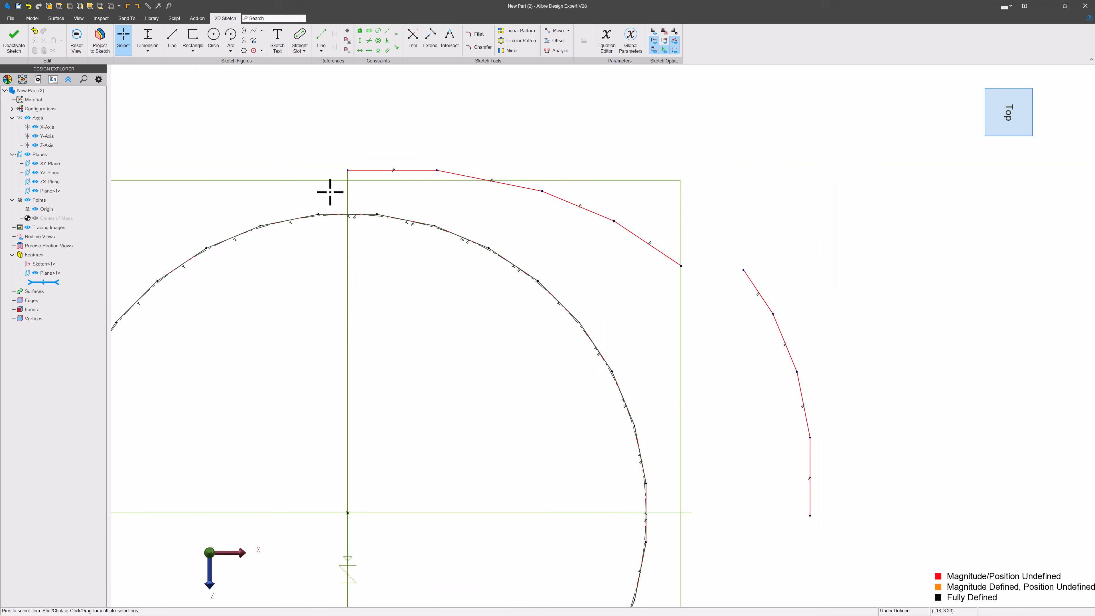
left_click(387, 50)
left_click(456, 179)
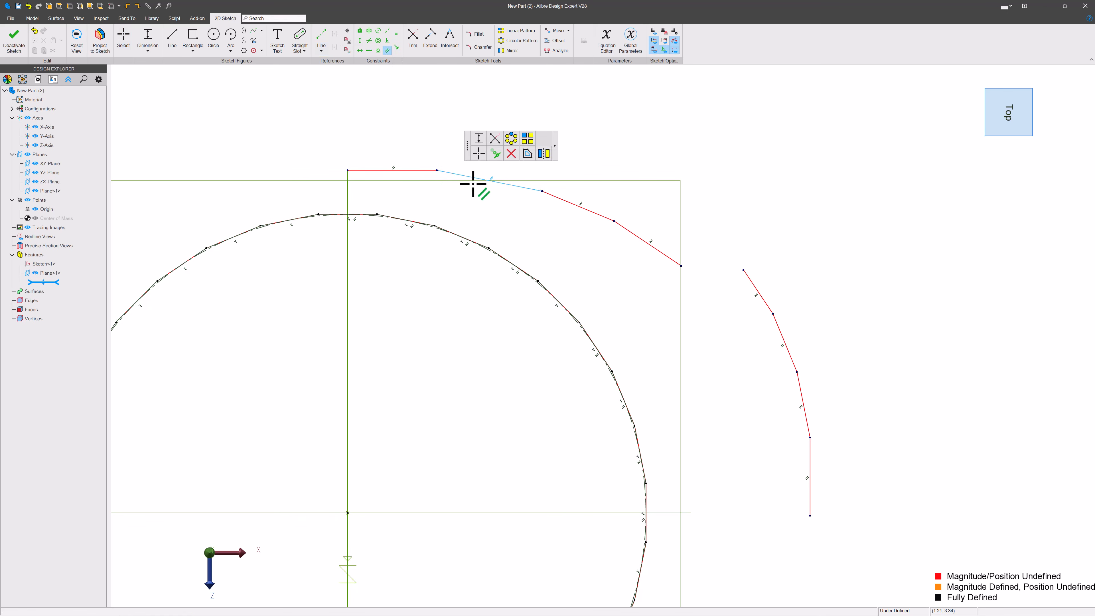
left_click(585, 208)
left_click(546, 324)
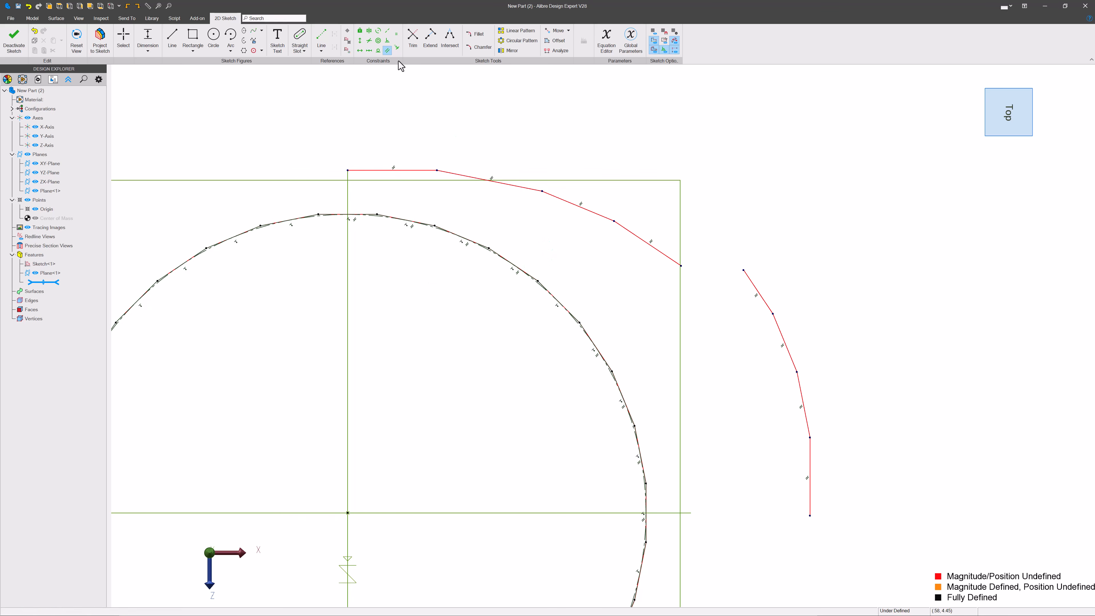
Step: Make the upper chain's later segments and the side chain's upper segments equal in length
left_click(396, 34)
left_click(510, 185)
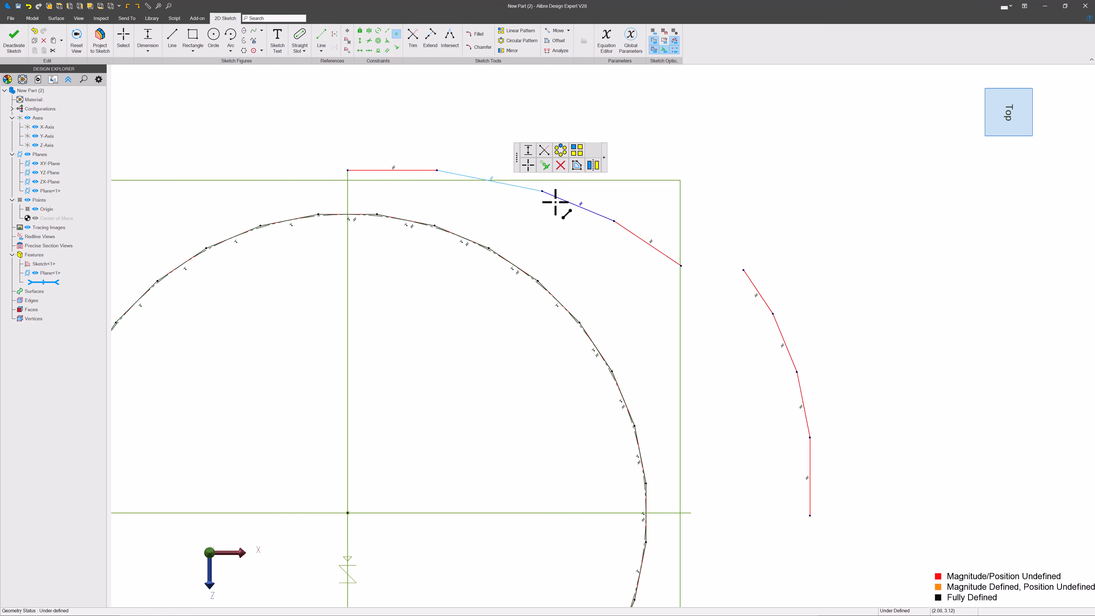
left_click(560, 199)
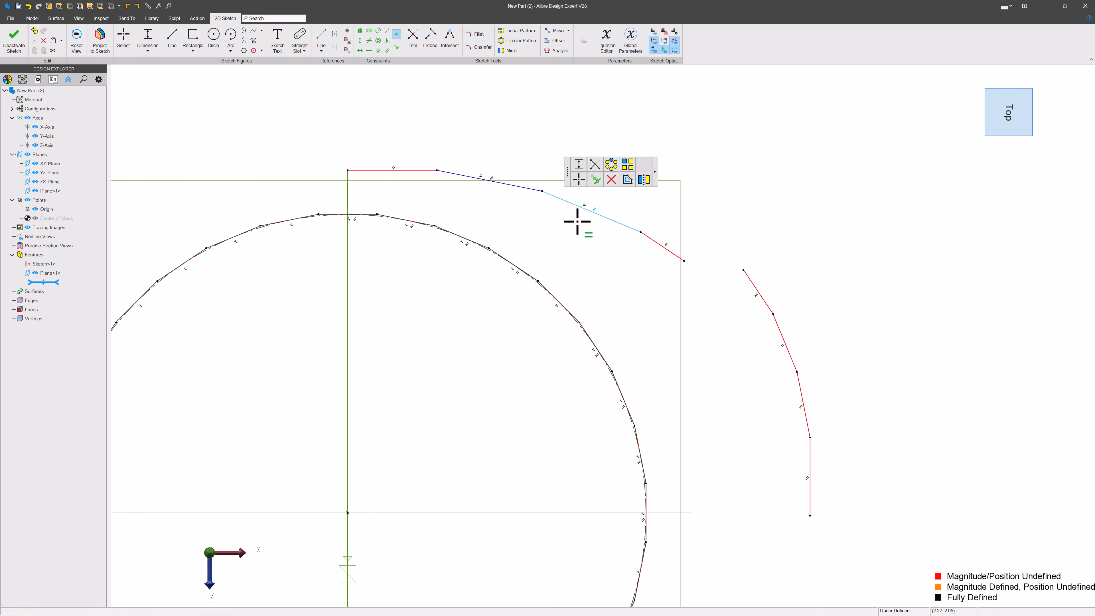
left_click(756, 286)
scroll(807, 361, "up", 4)
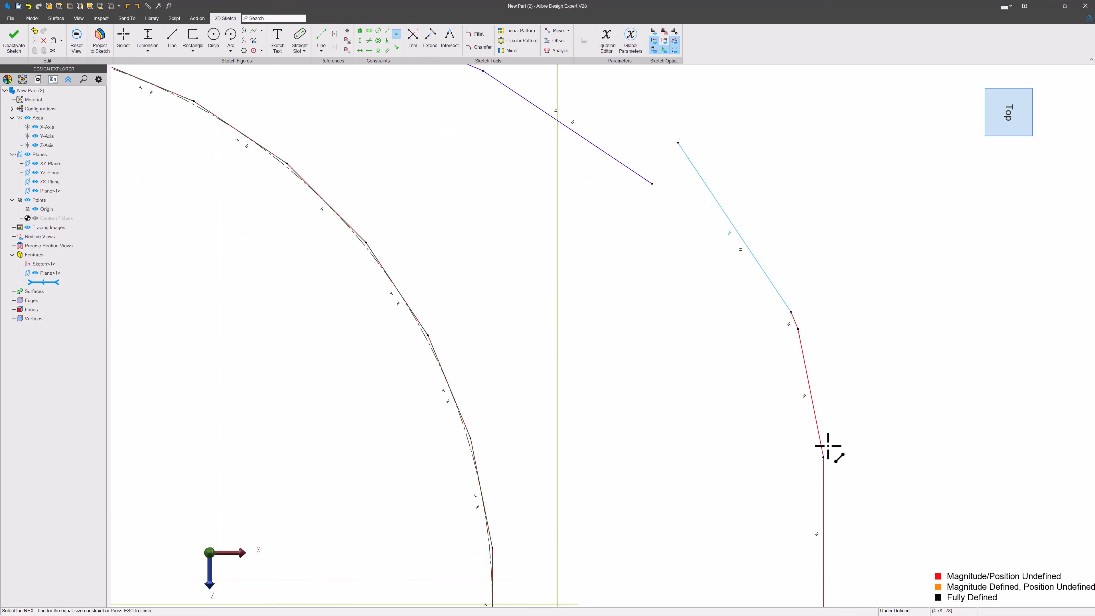
left_click(796, 334)
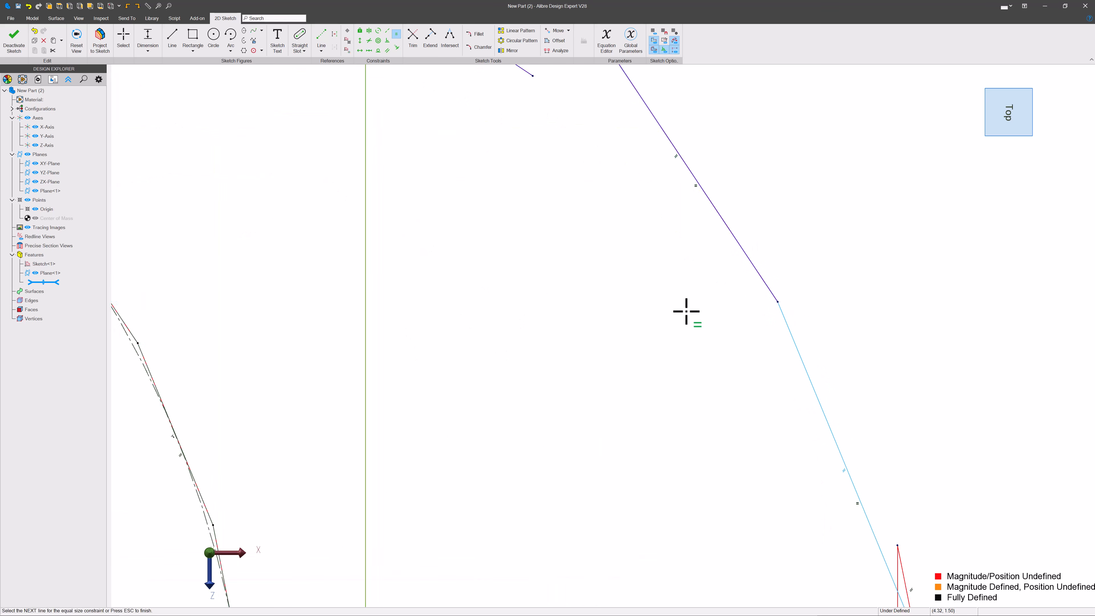
key("Escape")
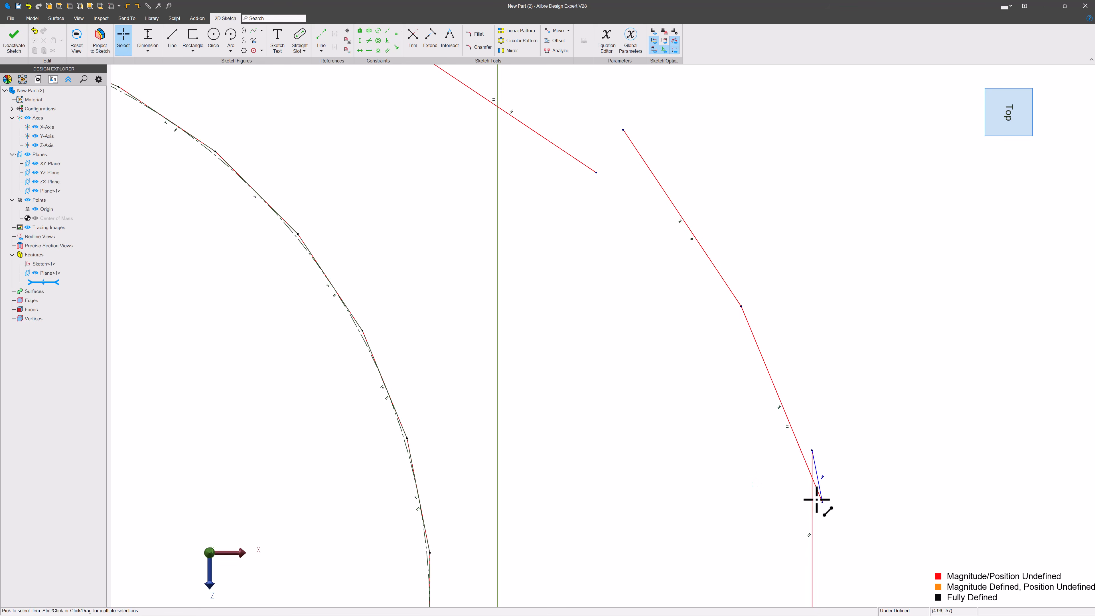
Step: Reshape the side chain's lower end and make its middle segments equal in length to the others
left_click_drag(819, 501, 805, 433)
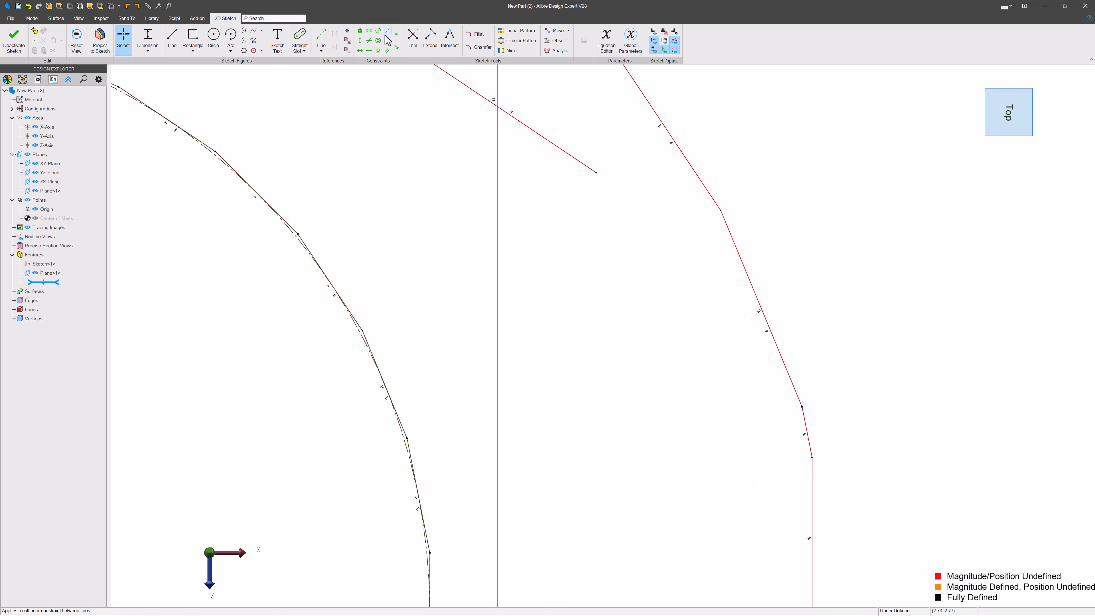
left_click(396, 34)
left_click(798, 394)
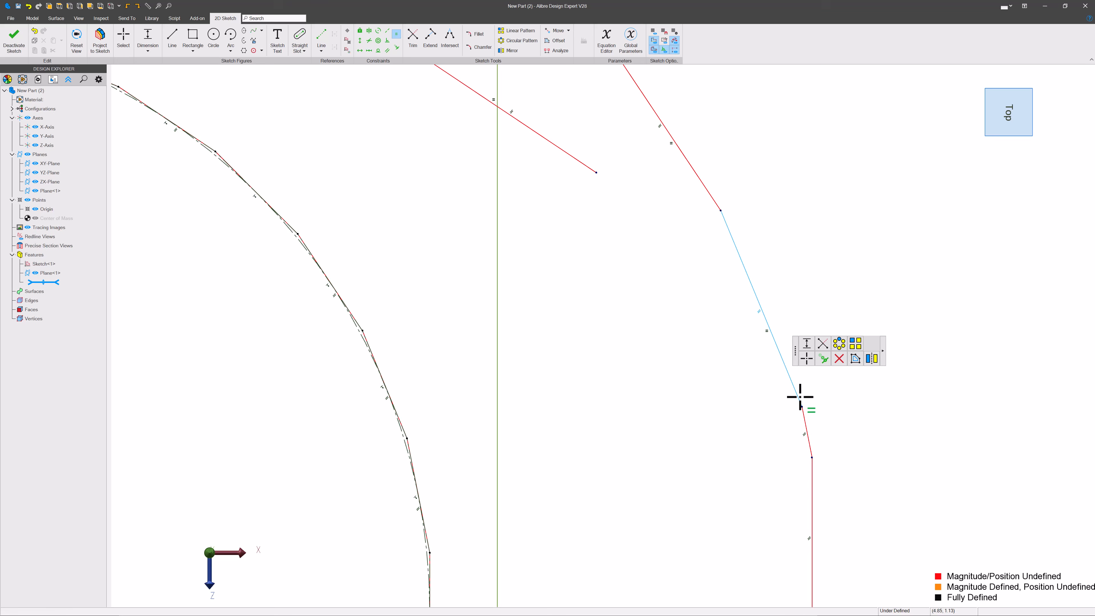
left_click(810, 422)
scroll(709, 255, "down", 3)
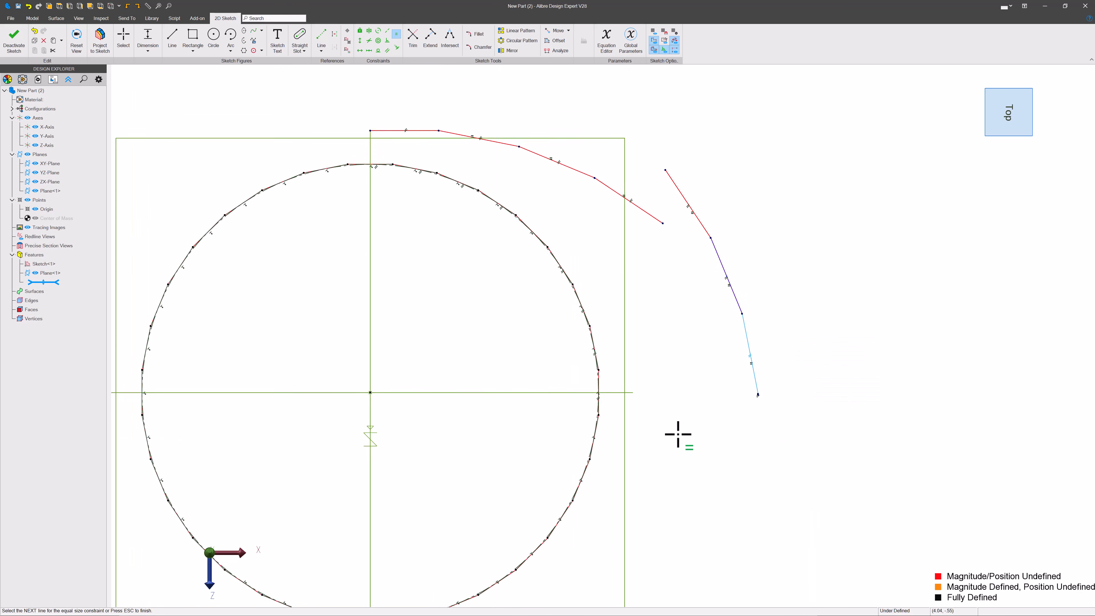
scroll(704, 403, "up", 4)
key("Escape")
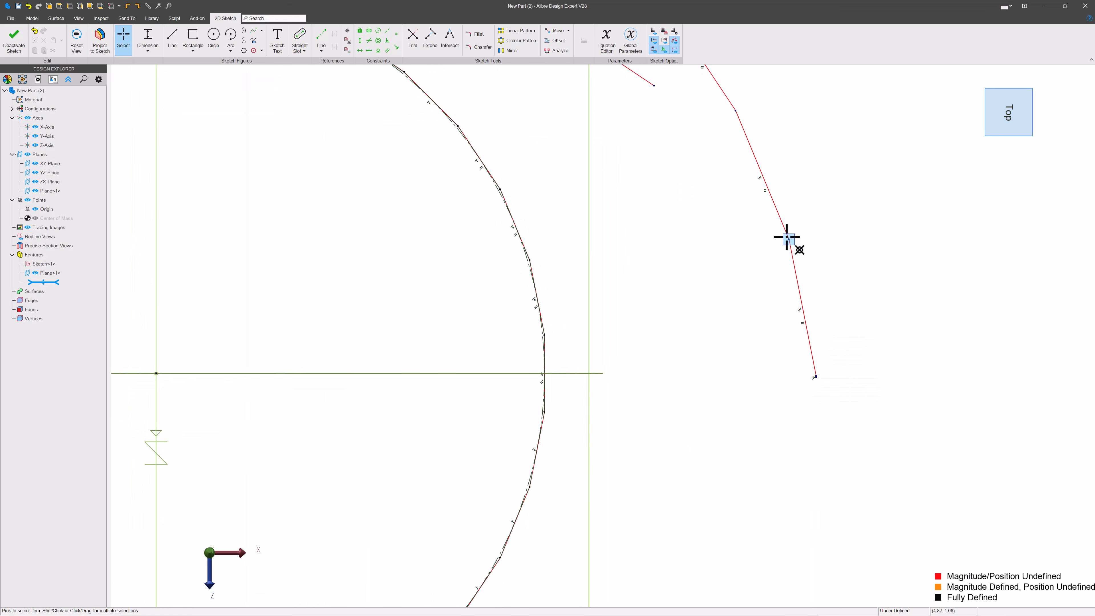
Step: Make the side chain's lowest vertical segment equal in length to the other chain segments
scroll(807, 397, "down", 3)
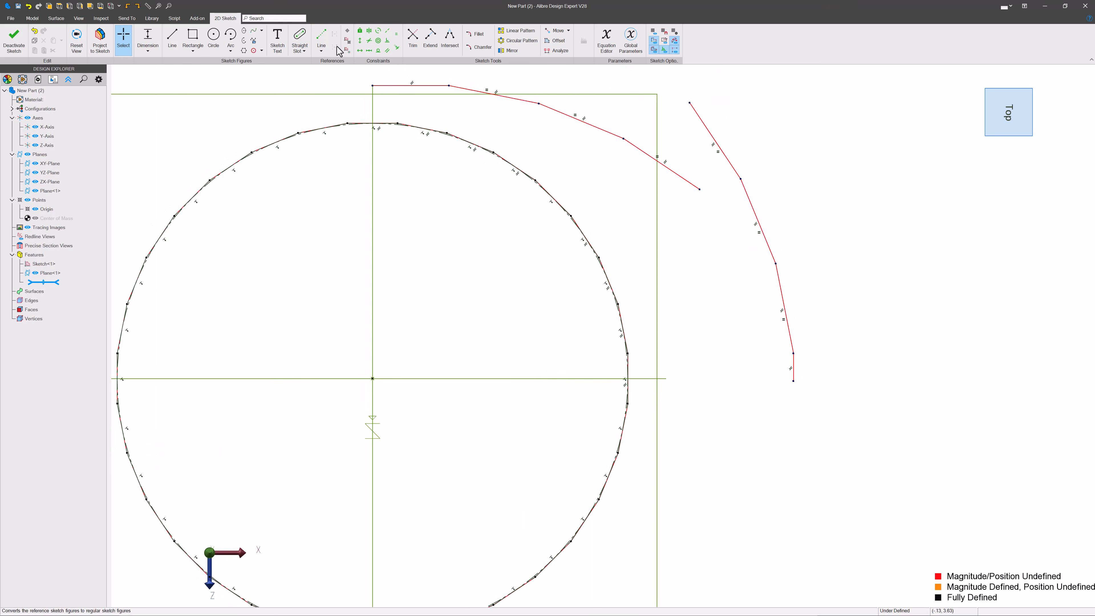
left_click(393, 38)
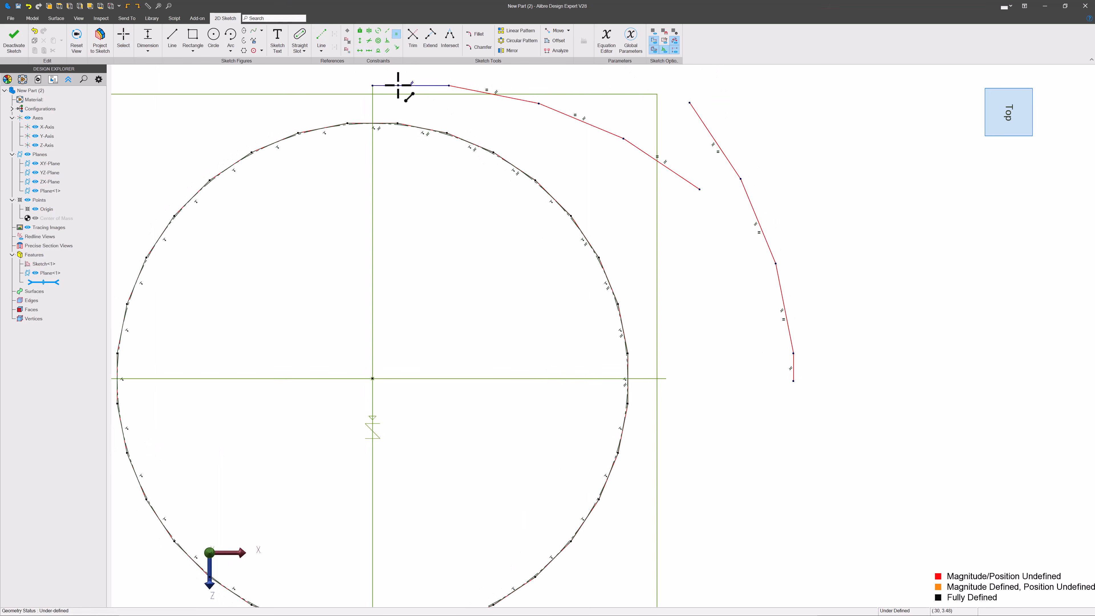
scroll(792, 383, "up", 2)
left_click(797, 361)
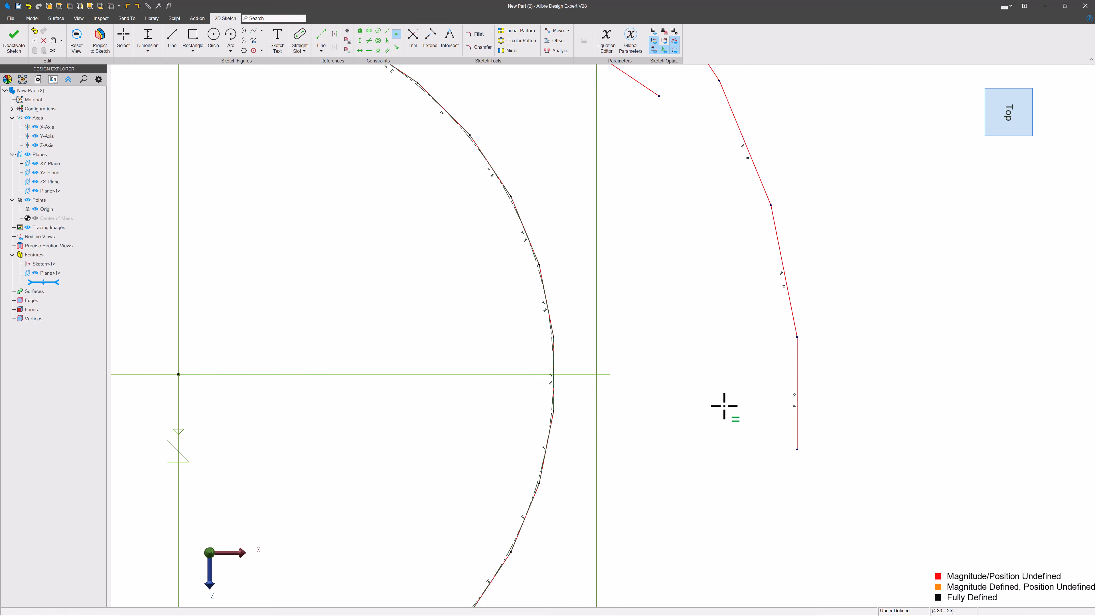
scroll(716, 410, "down", 3)
key("Escape")
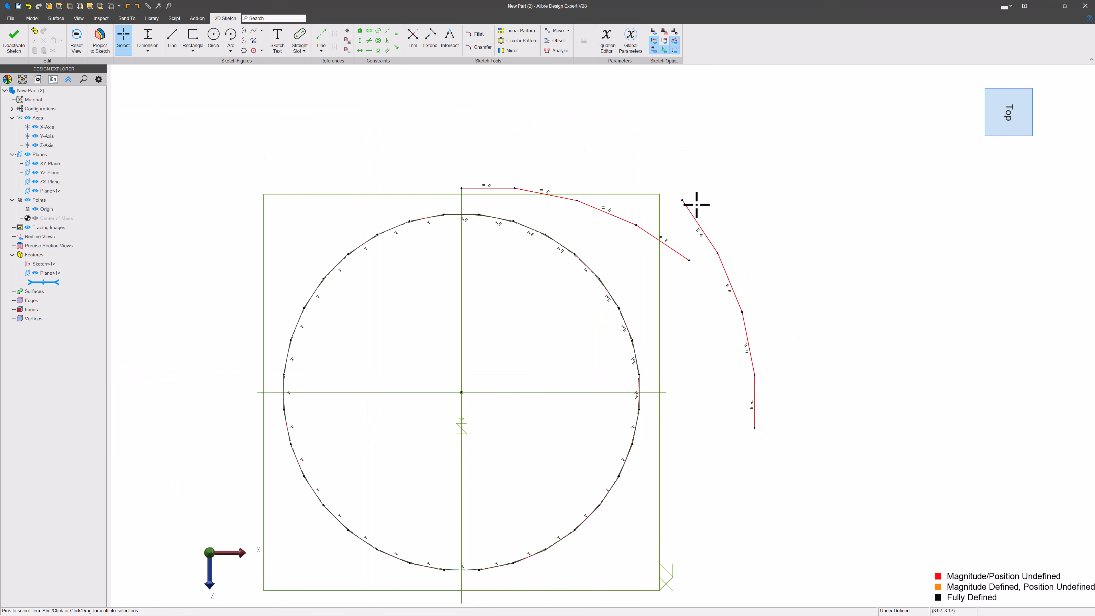
Step: Dimension the length of the side chain's top segment as .031
scroll(701, 211, "up", 2)
left_click(697, 221)
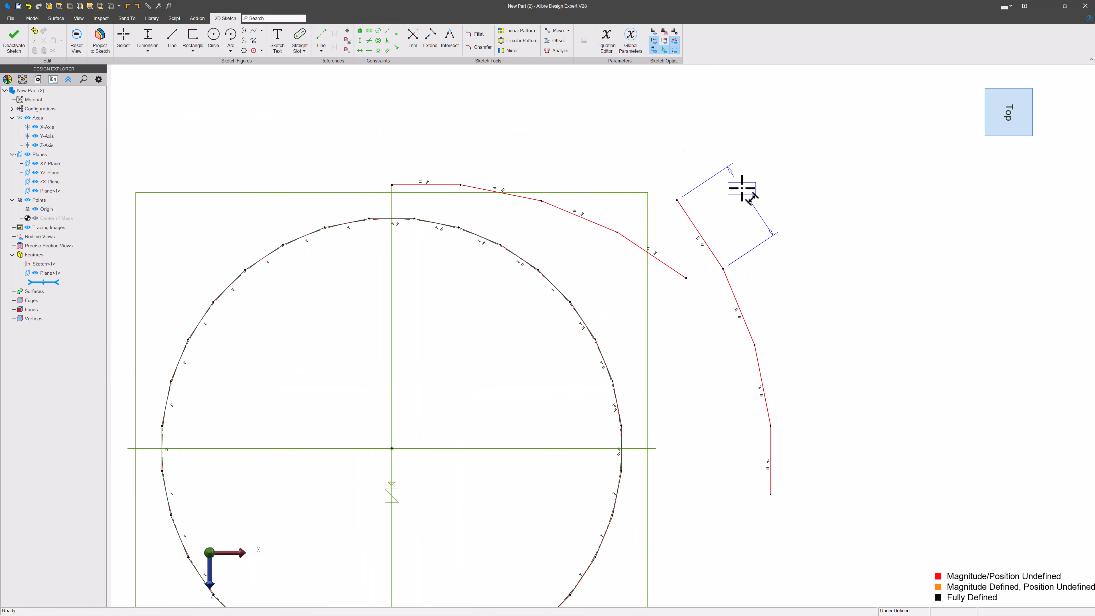
left_click(742, 190)
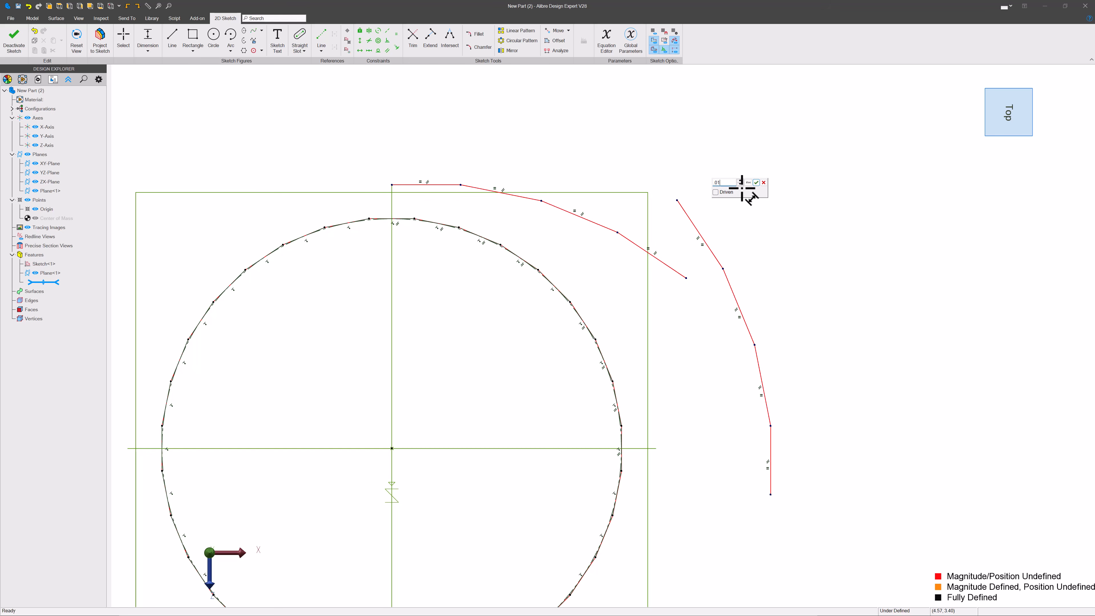
key("Return")
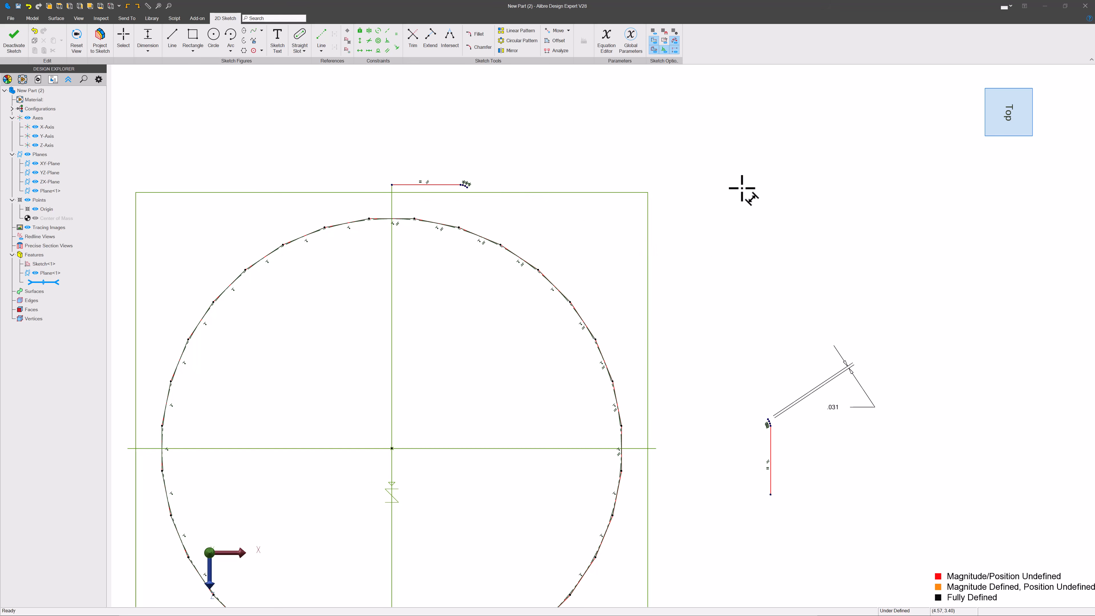
scroll(653, 427, "up", 4)
key("Escape")
scroll(670, 377, "down", 4)
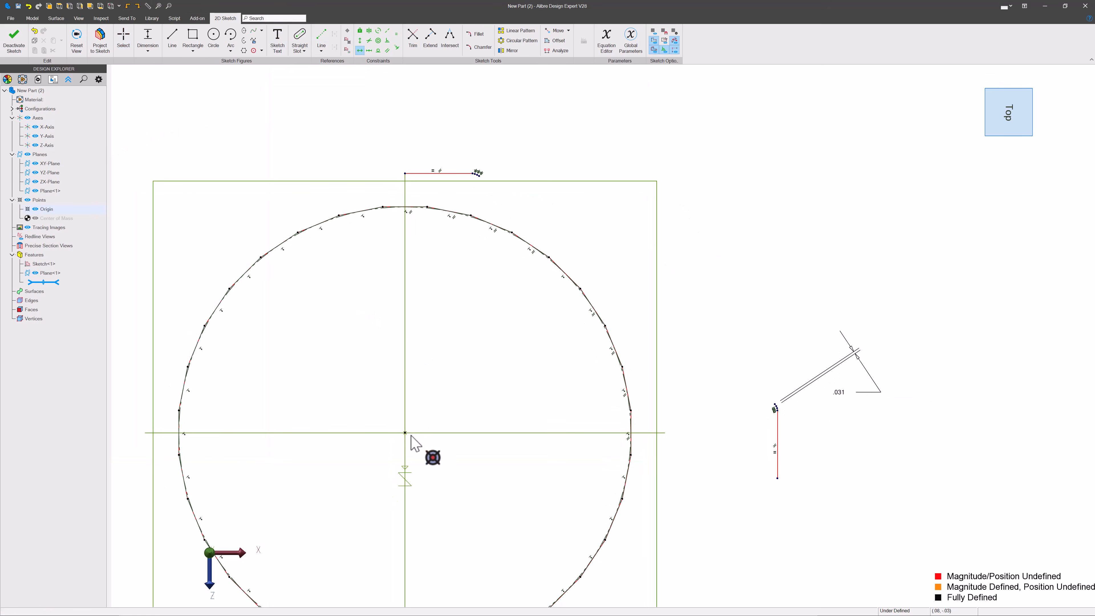
Step: Constrain the side chain's lower endpoint horizontally with the origin
left_click(424, 443)
left_click(778, 478)
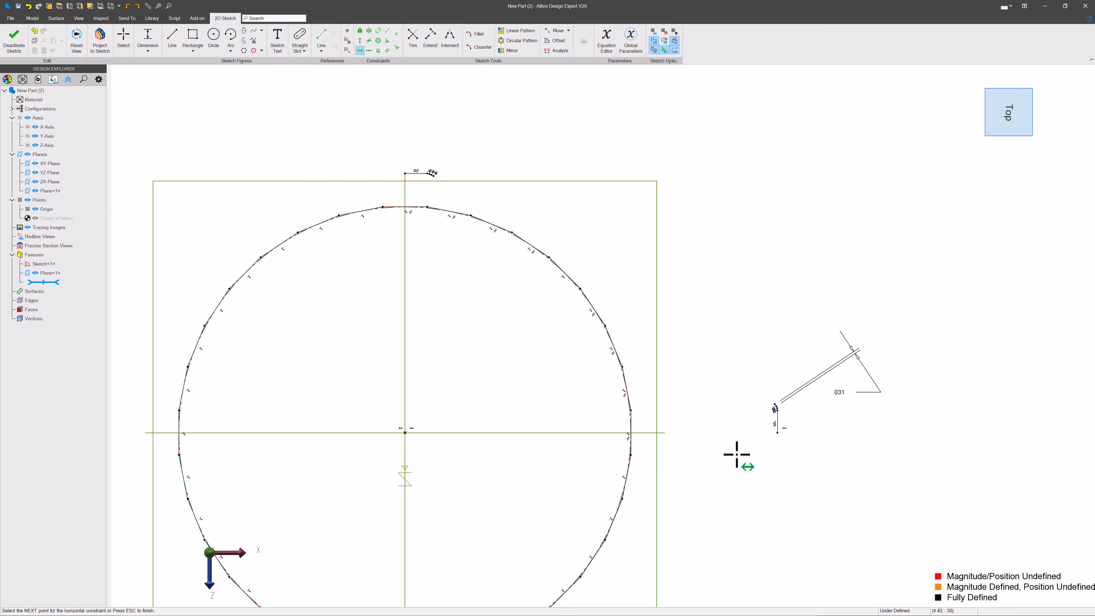
key("Escape")
Step: Drag the upper chain and constrain its start point vertically with the origin
scroll(428, 177, "up", 4)
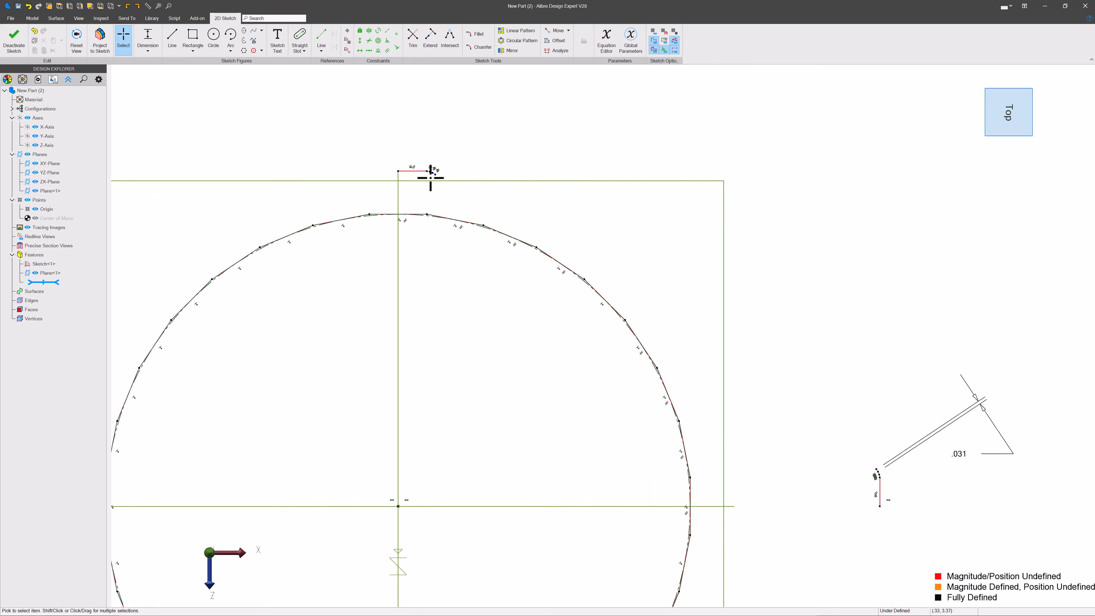
left_click_drag(440, 175, 560, 166)
key("v")
left_click(503, 159)
scroll(392, 111, "down", 3)
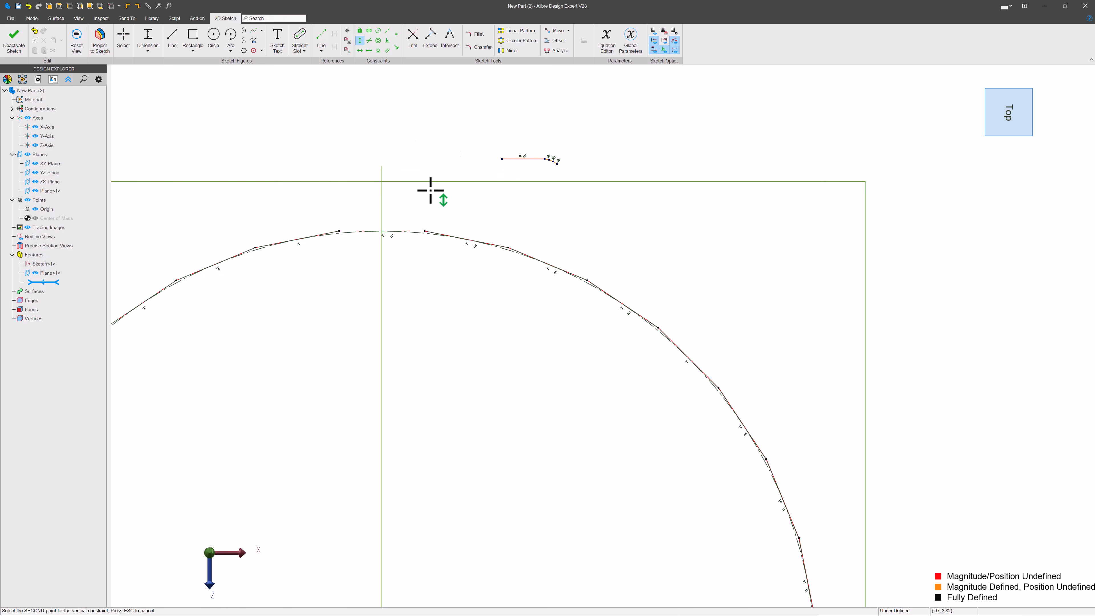
left_click(385, 513)
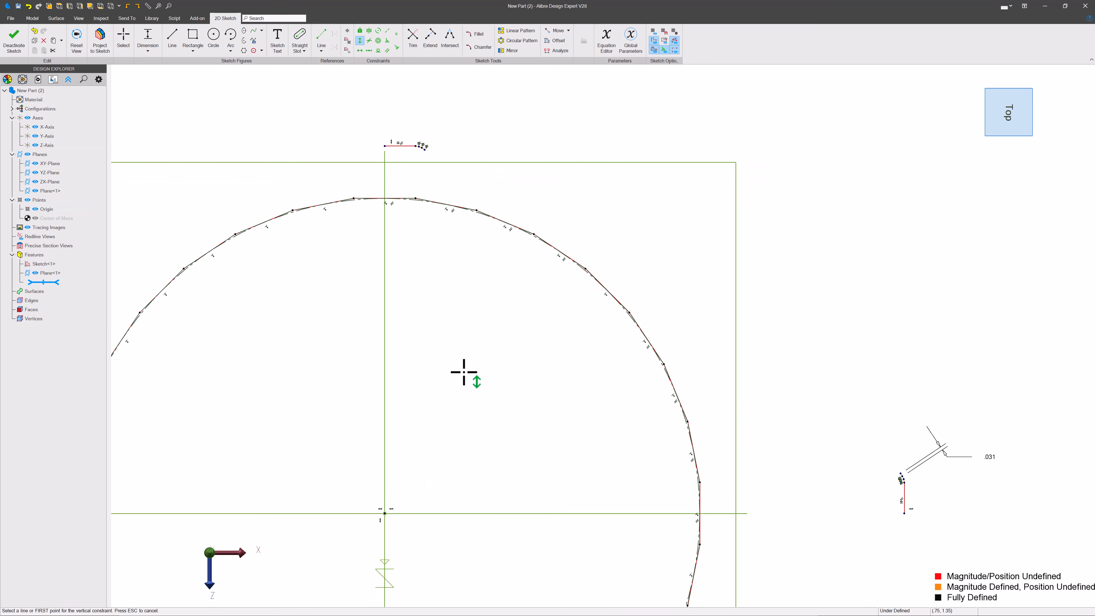
Step: Draw lines from the upper chain's start down to the origin and across to the side chain's lower end
left_click(387, 145)
left_click(385, 513)
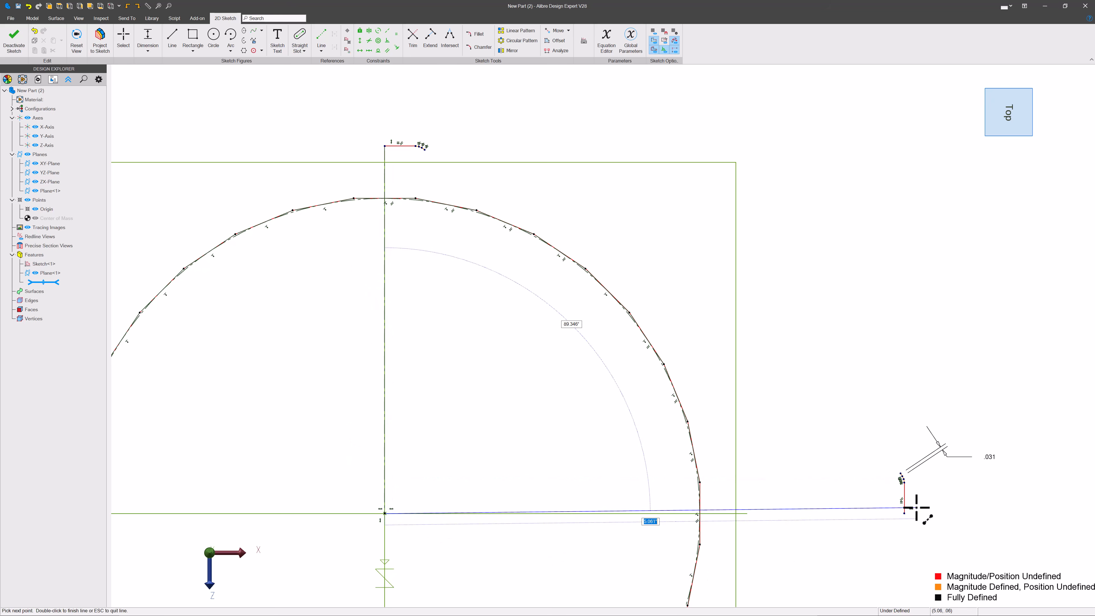
double_click(904, 513)
key("Escape")
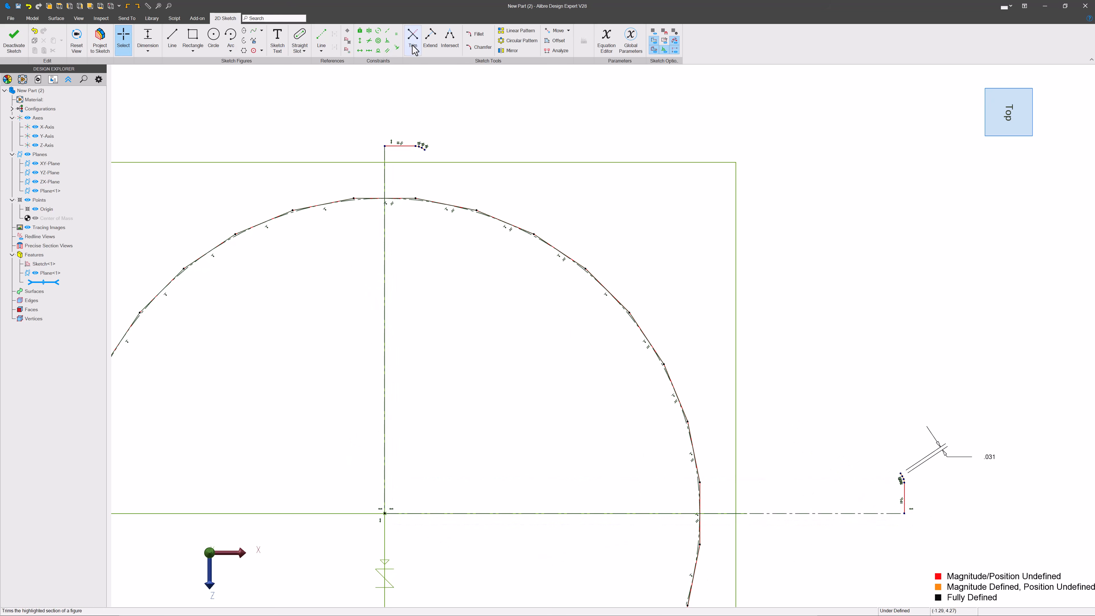
Step: Make the new vertical and horizontal lines equal in length
left_click(385, 231)
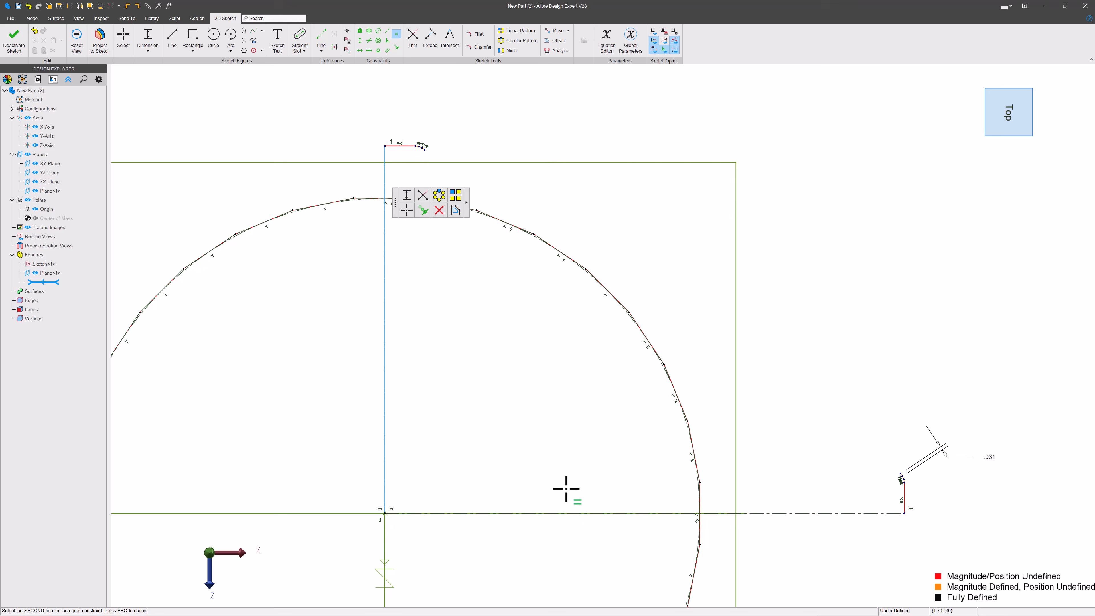
left_click(576, 514)
key("Escape")
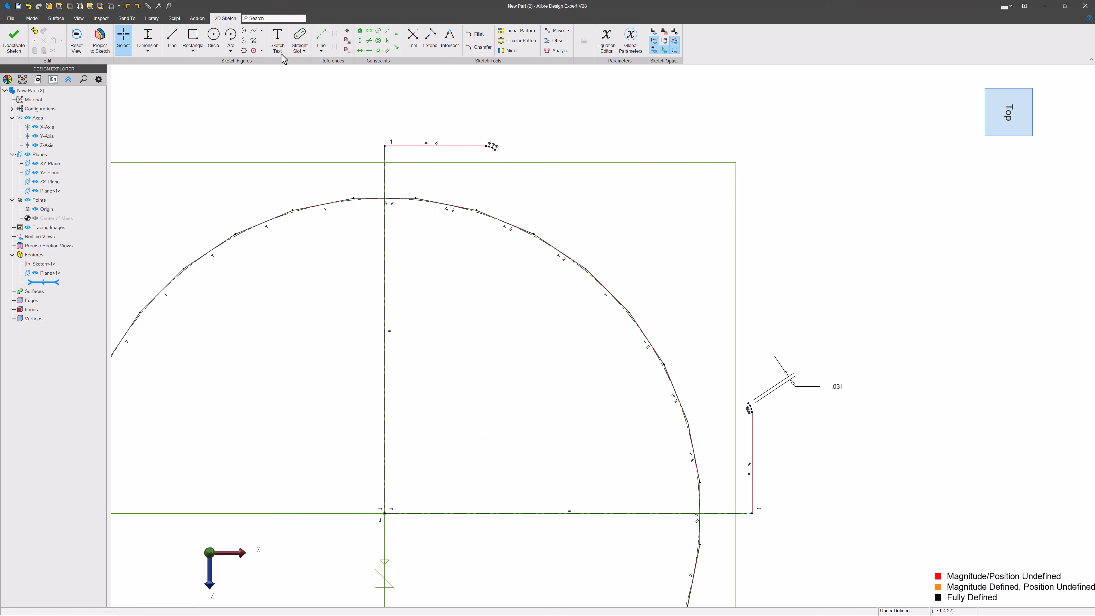
Step: Draw a line joining the upper chain's end to the side chain's top end
left_click(172, 36)
scroll(508, 160, "up", 3)
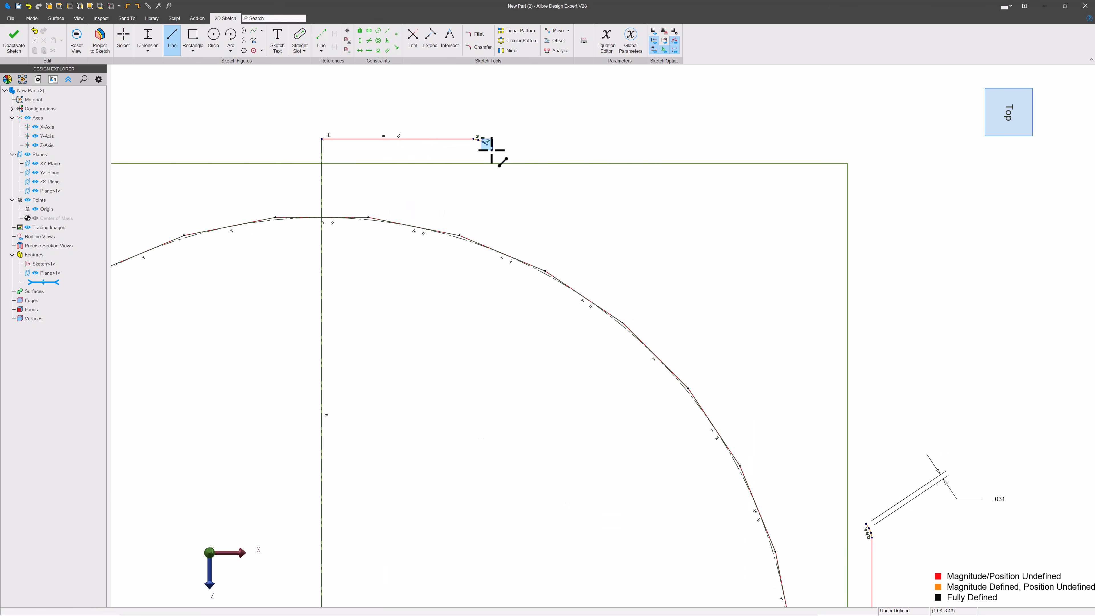
left_click(487, 145)
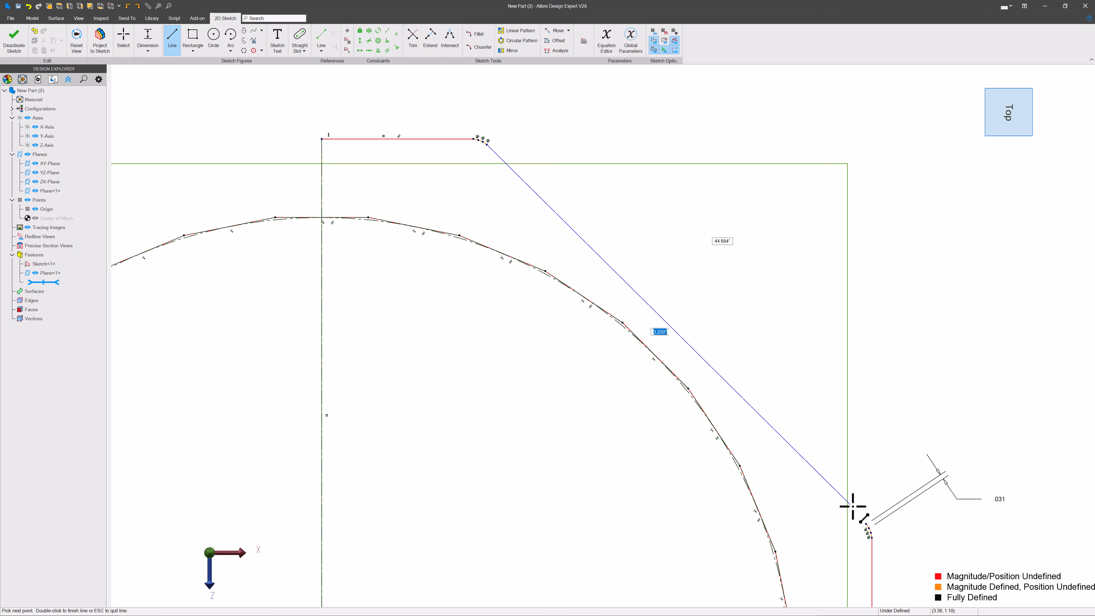
double_click(861, 518)
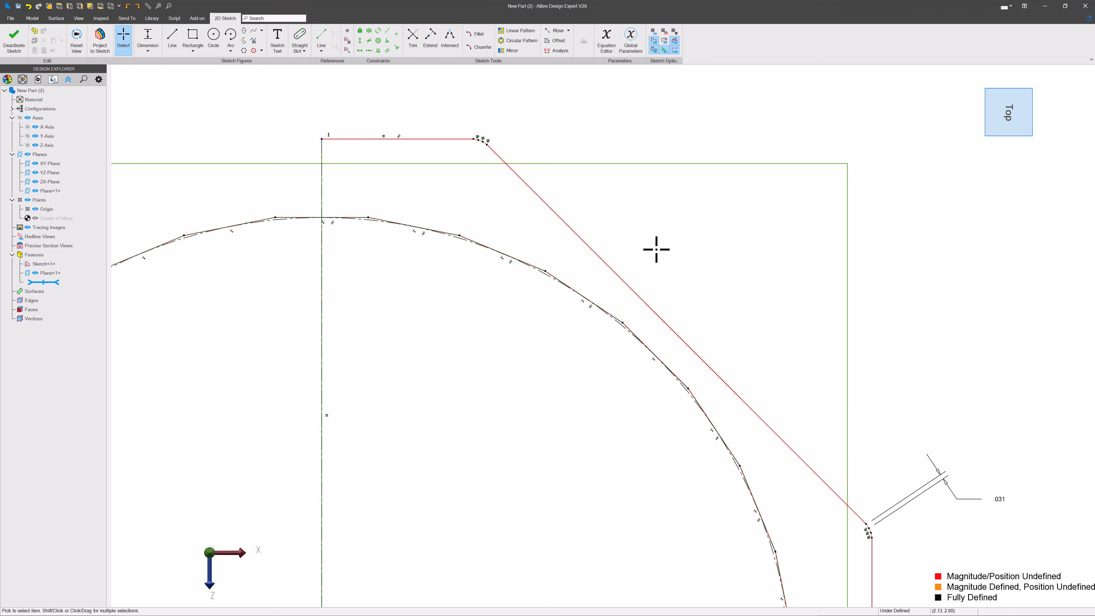
key("Escape")
Step: Dimension the horizontal line from the origin to 6
scroll(608, 235, "down", 5)
key("d")
left_click(616, 383)
left_click(619, 420)
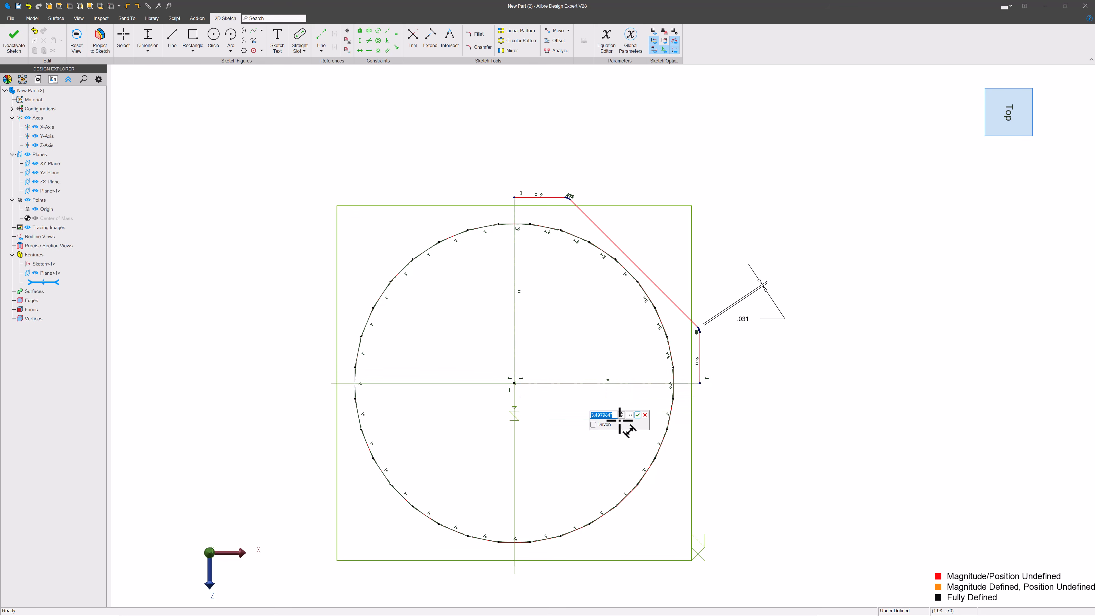
type("6")
key("Return")
scroll(723, 296, "down", 3)
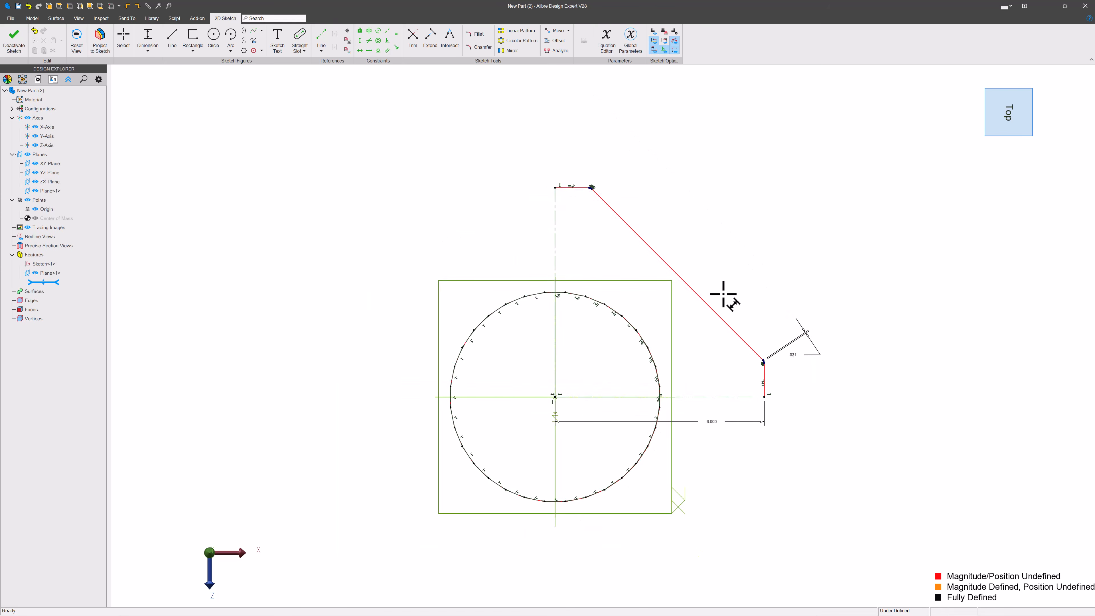
scroll(599, 193, "up", 3)
scroll(596, 201, "up", 3)
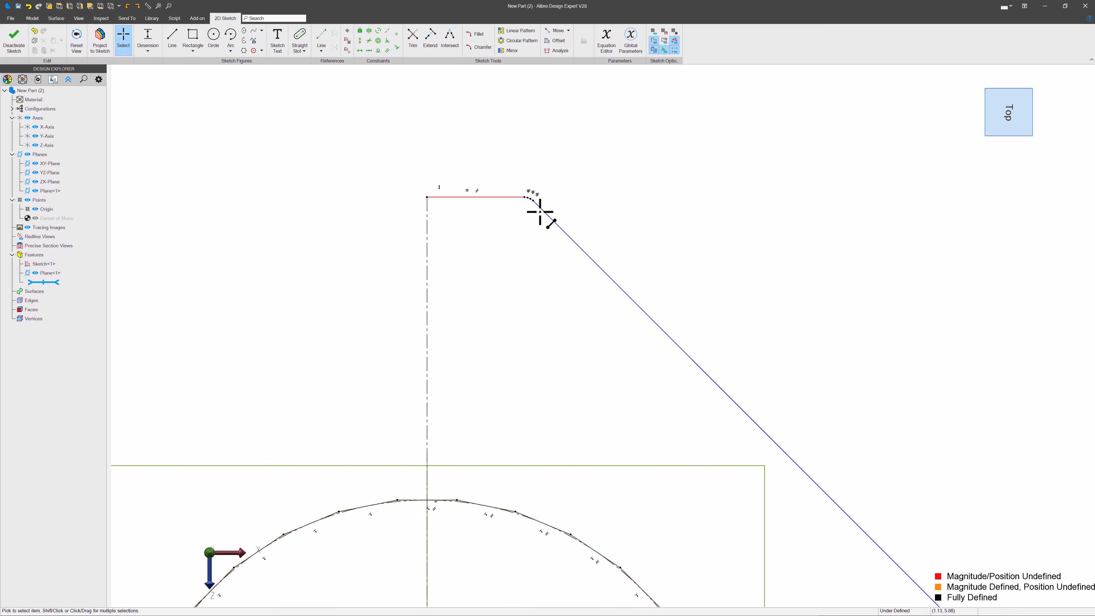
Step: Move the profile's corner point outward and dimension the diagonal line's length to 3
key("Escape")
mouse_move(546, 216)
left_mouse_down()
mouse_move(819, 270)
mouse_move(801, 263)
left_mouse_up()
scroll(631, 118, "down", 2)
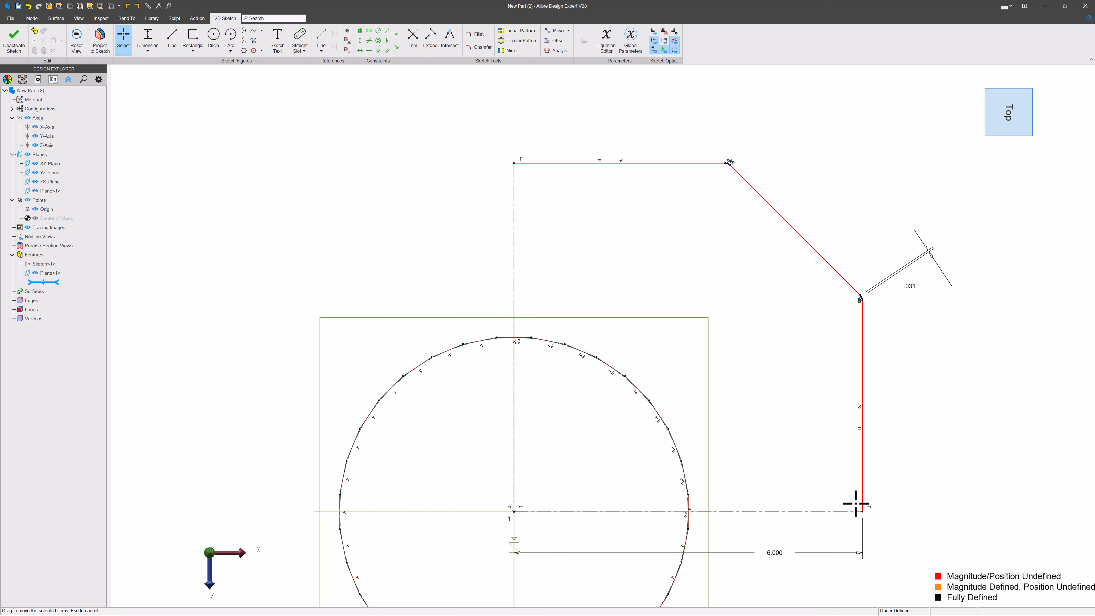
scroll(734, 445, "down", 2)
scroll(748, 465, "up", 1)
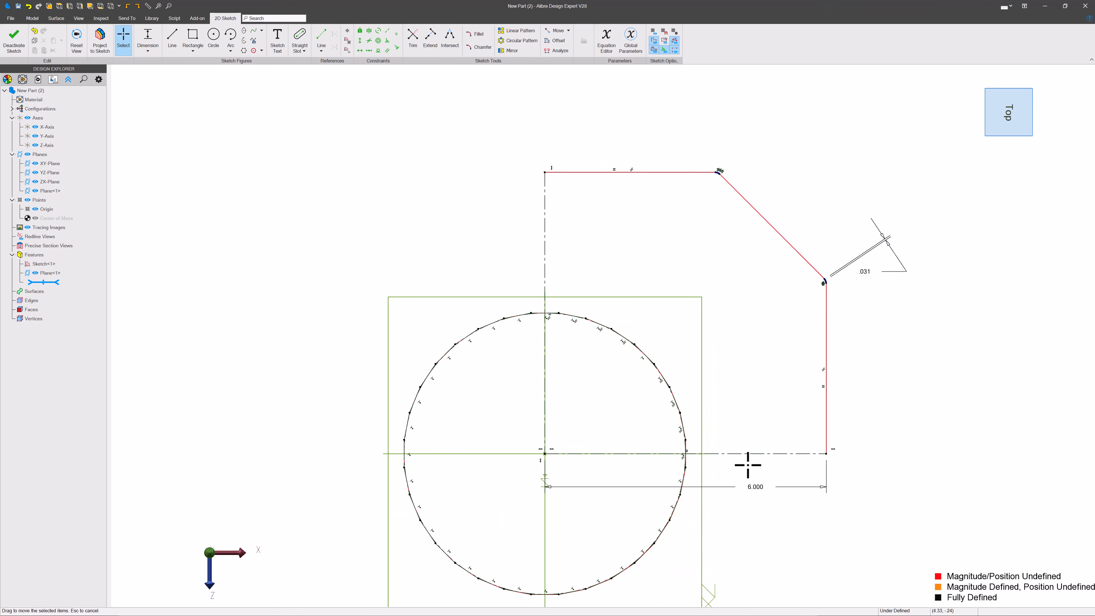
key("d")
left_click(765, 222)
left_click(815, 193)
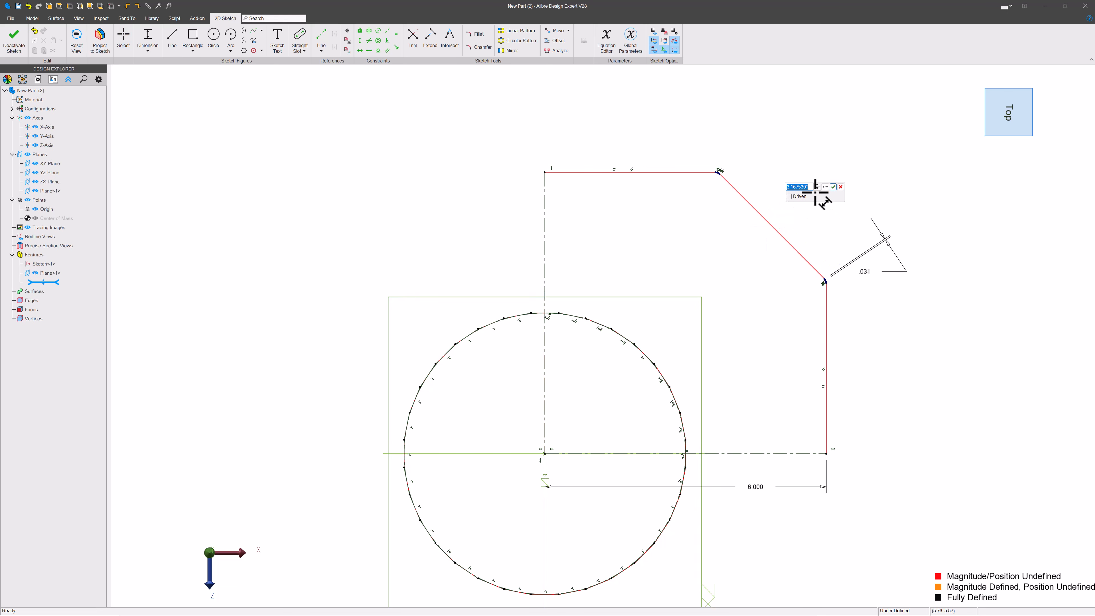
type("3")
key("Return")
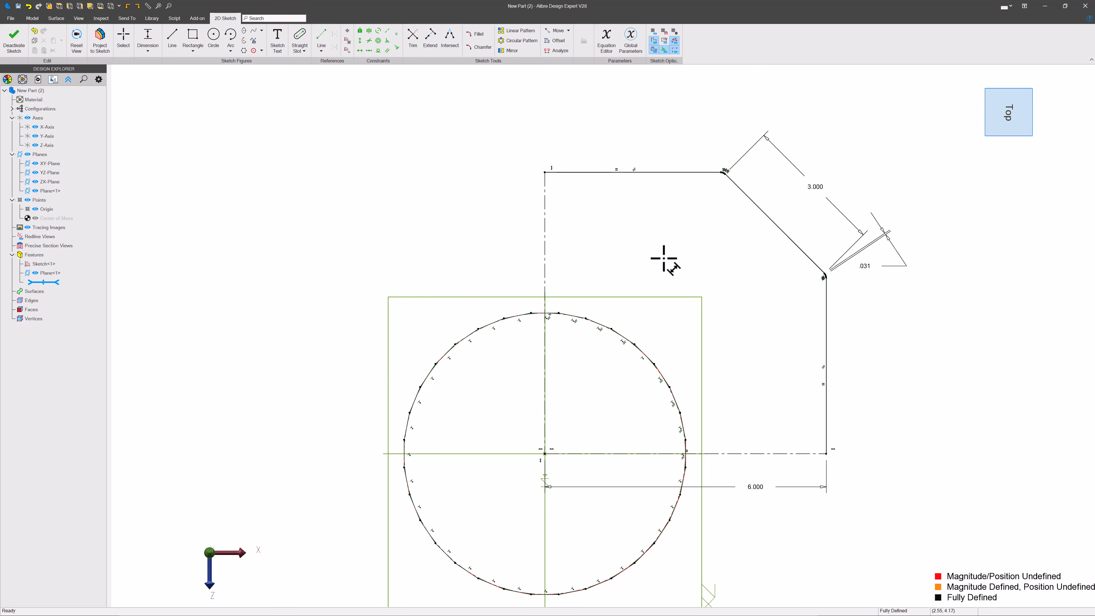
Step: Convert the top horizontal line and the right vertical line of the chain to construction geometry
scroll(664, 259, "up", 1)
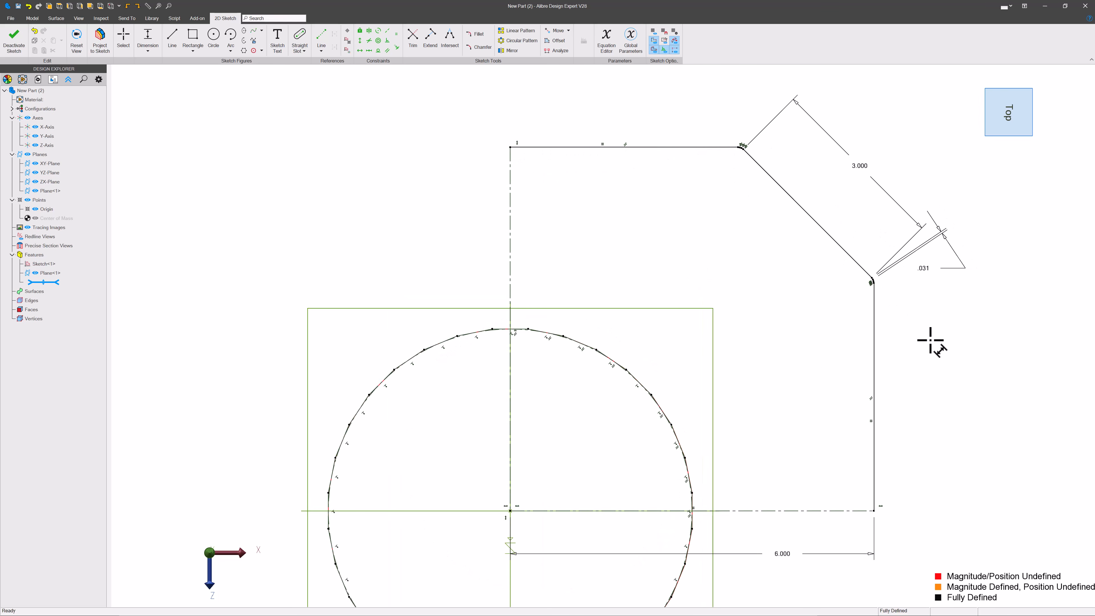
scroll(734, 127, "up", 5)
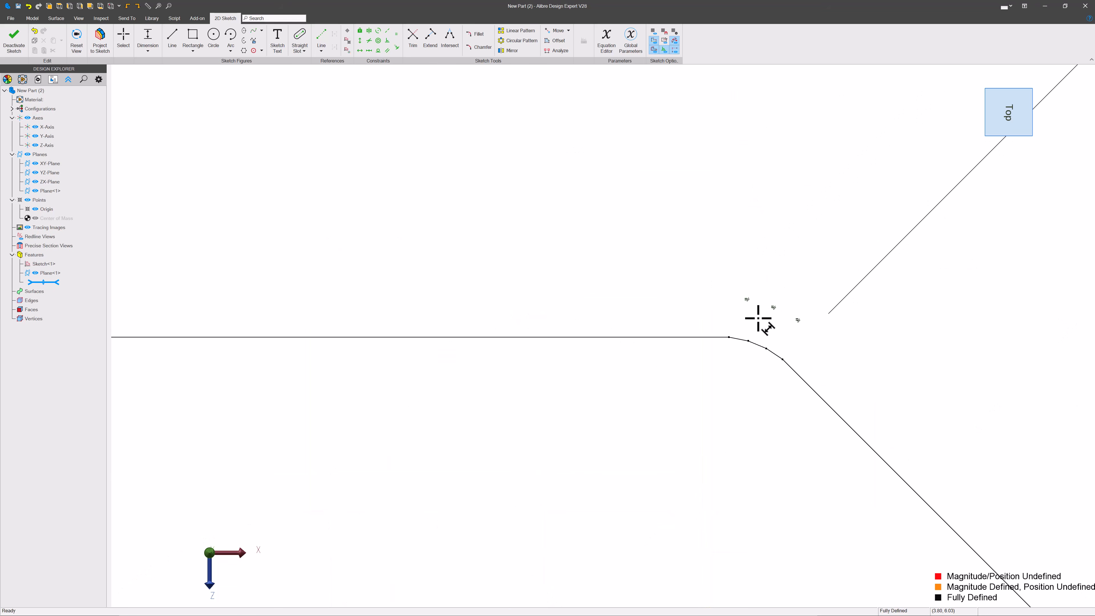
scroll(741, 191, "down", 6)
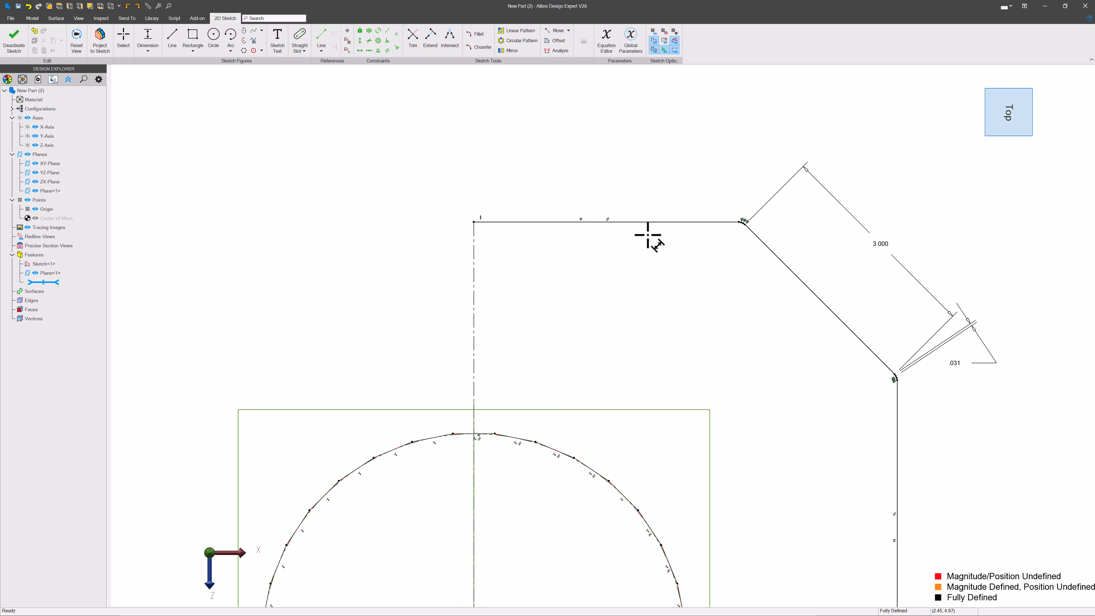
scroll(636, 216, "down", 5)
scroll(649, 237, "up", 3)
key("Escape")
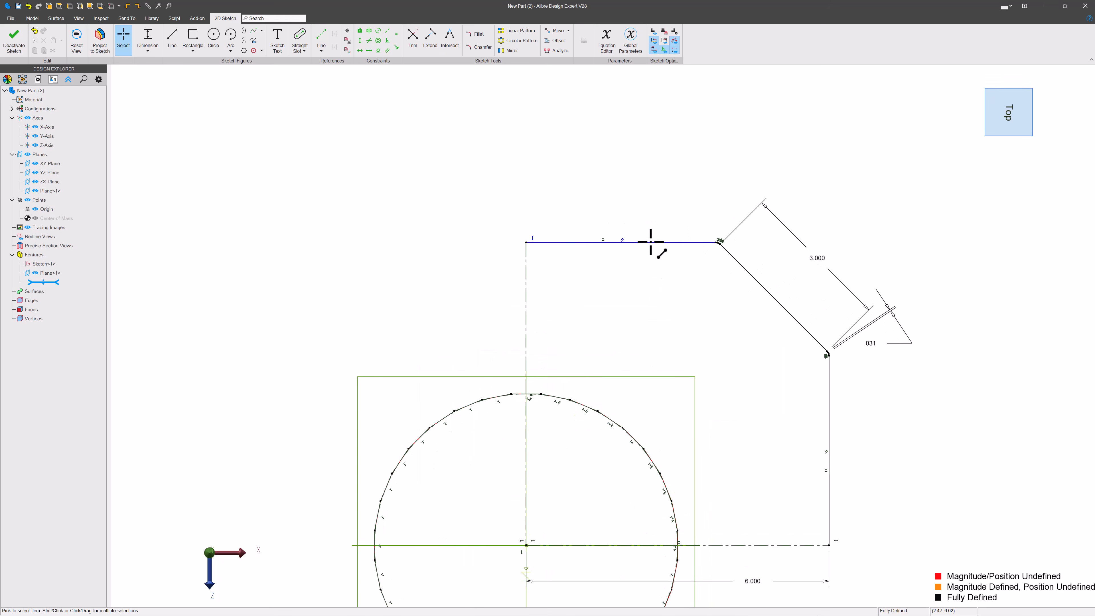
right_click(650, 243)
left_click(708, 456)
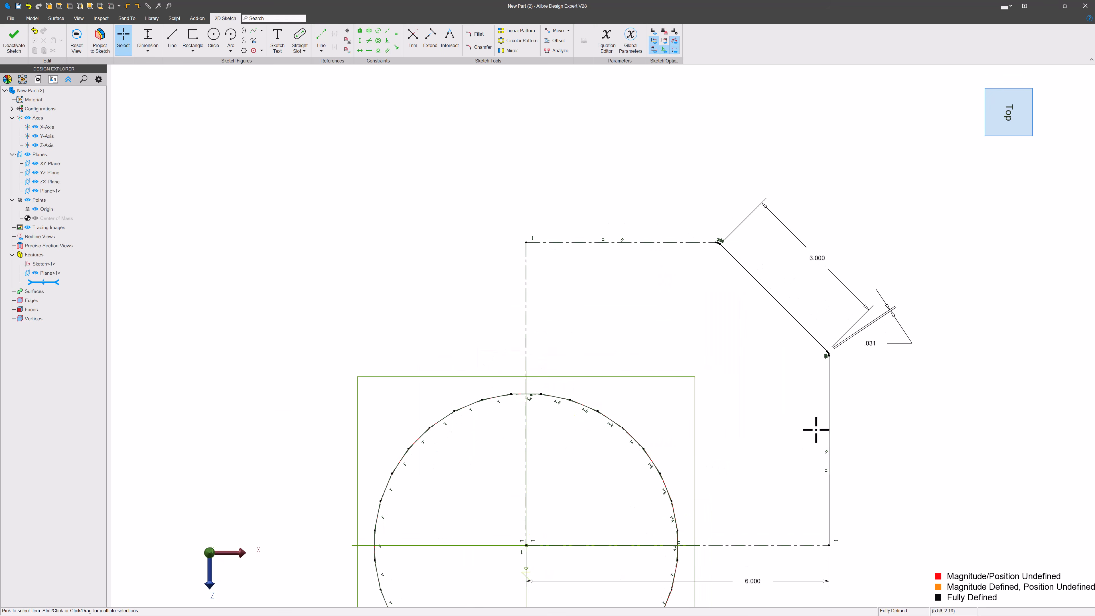
right_click(829, 418)
left_click(877, 382)
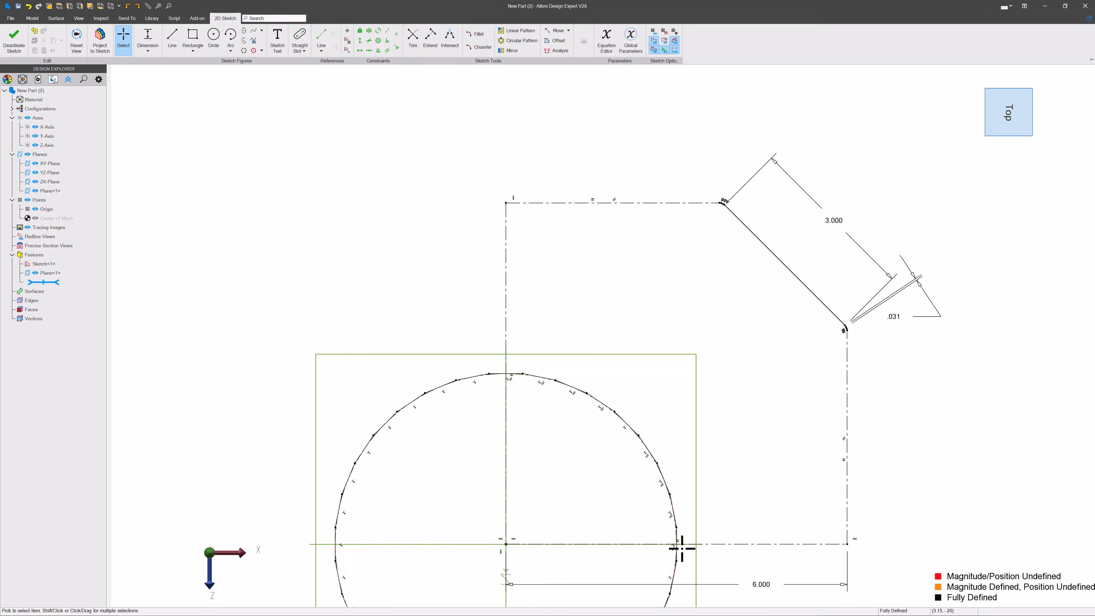
Step: Circular pattern the diagonal line with 4 instances about the origin
scroll(683, 554, "up", 6)
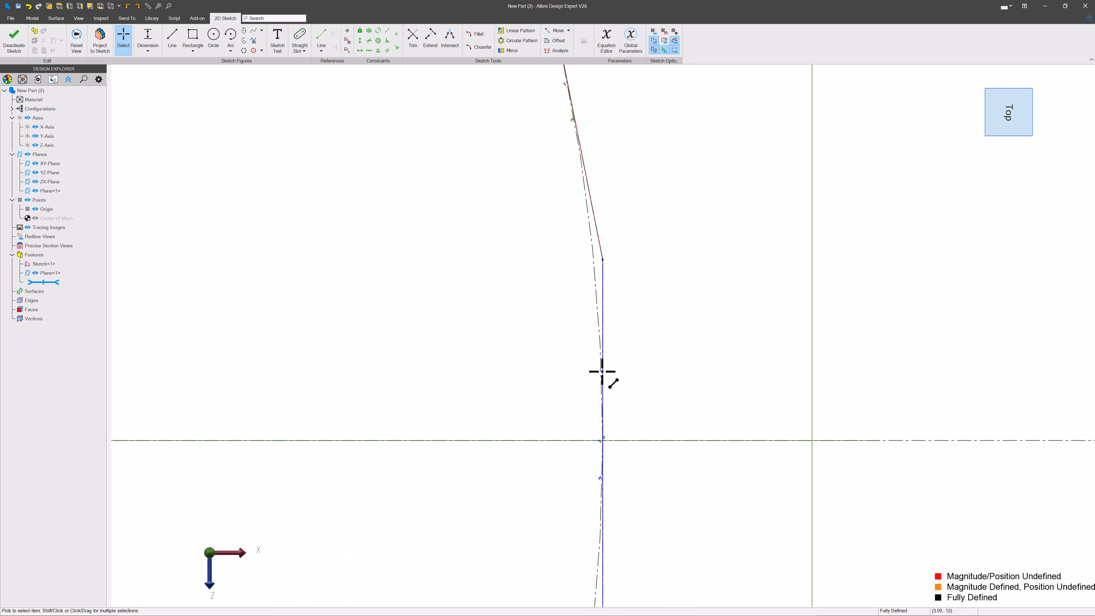
scroll(403, 387, "down", 6)
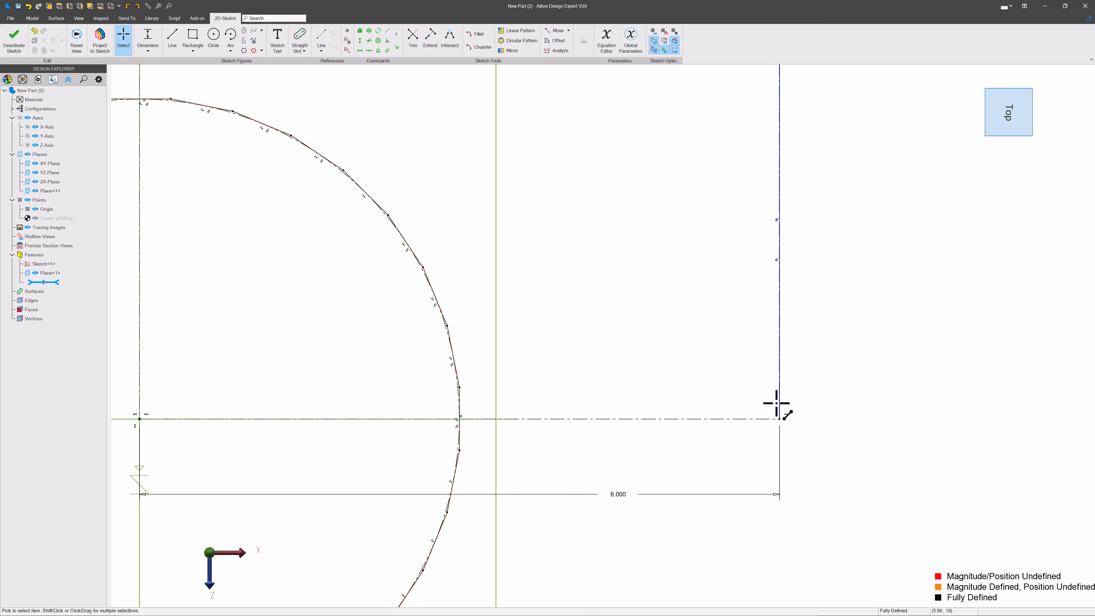
scroll(778, 415, "down", 4)
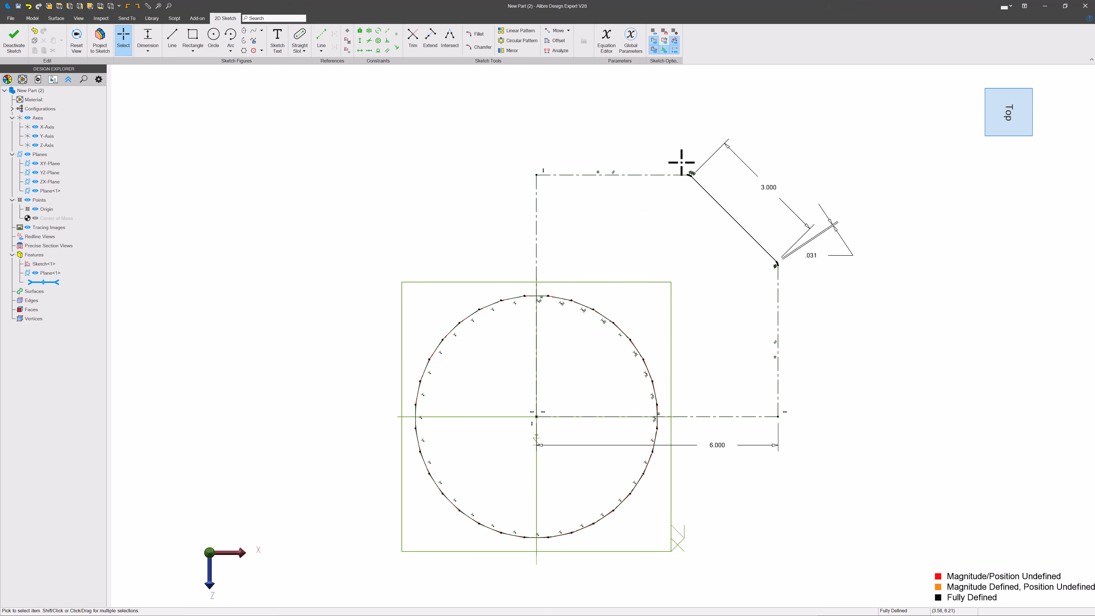
mouse_move(678, 156)
left_mouse_down()
mouse_move(746, 247)
mouse_move(793, 275)
left_mouse_up()
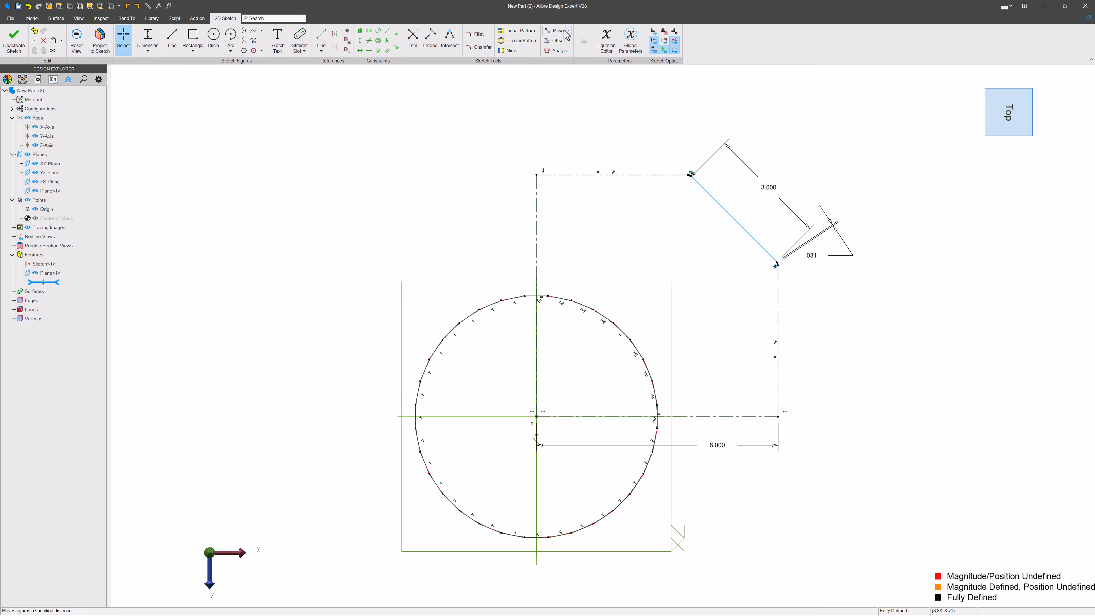
left_click(525, 43)
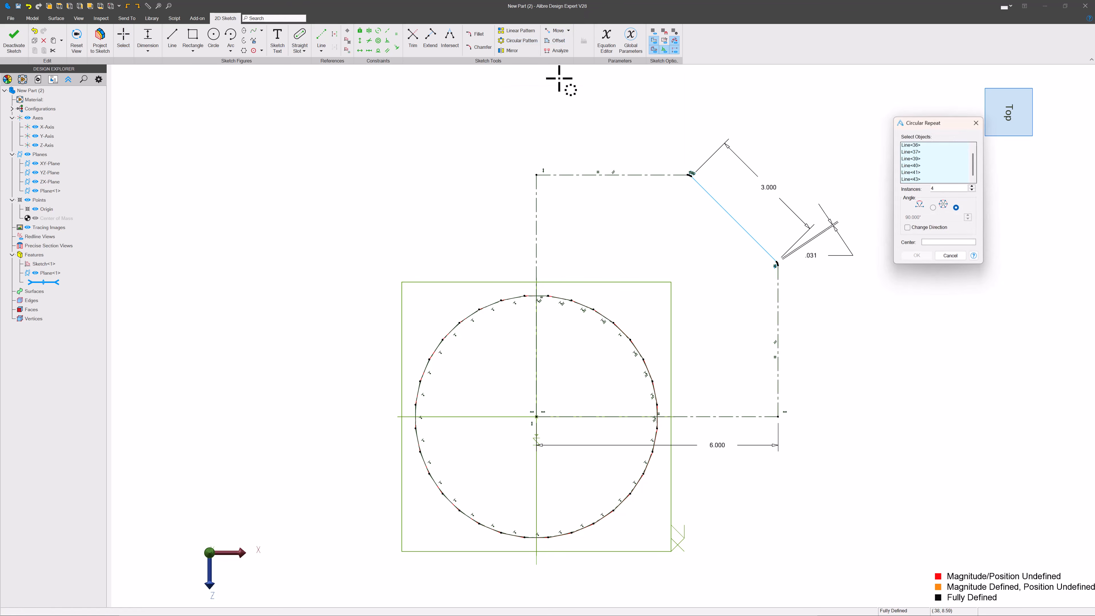
left_click(934, 244)
left_click(538, 417)
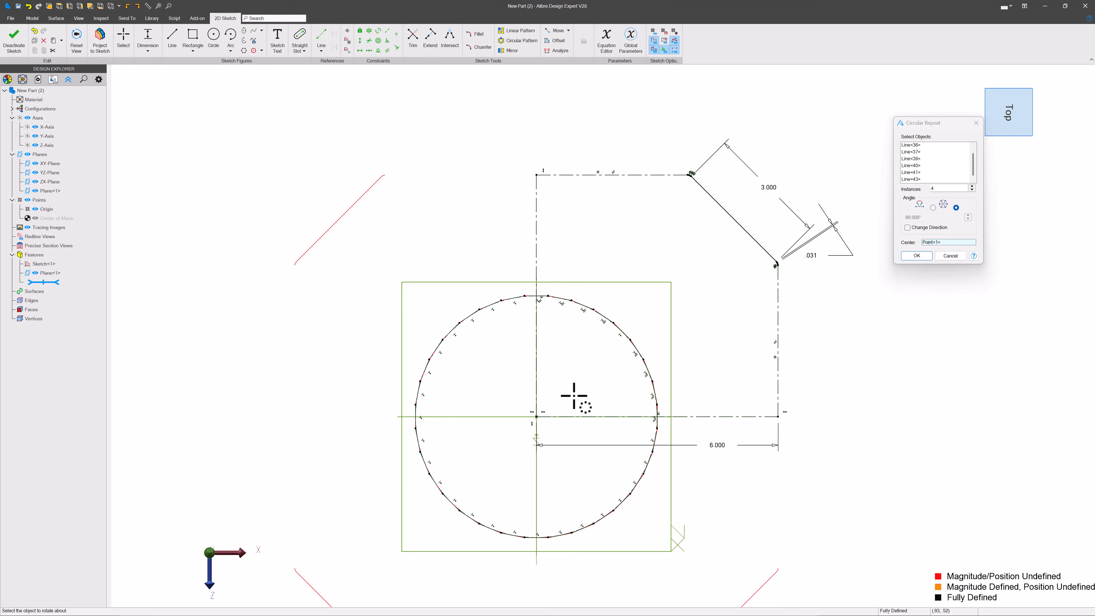
scroll(691, 242, "down", 3)
scroll(595, 323, "up", 2)
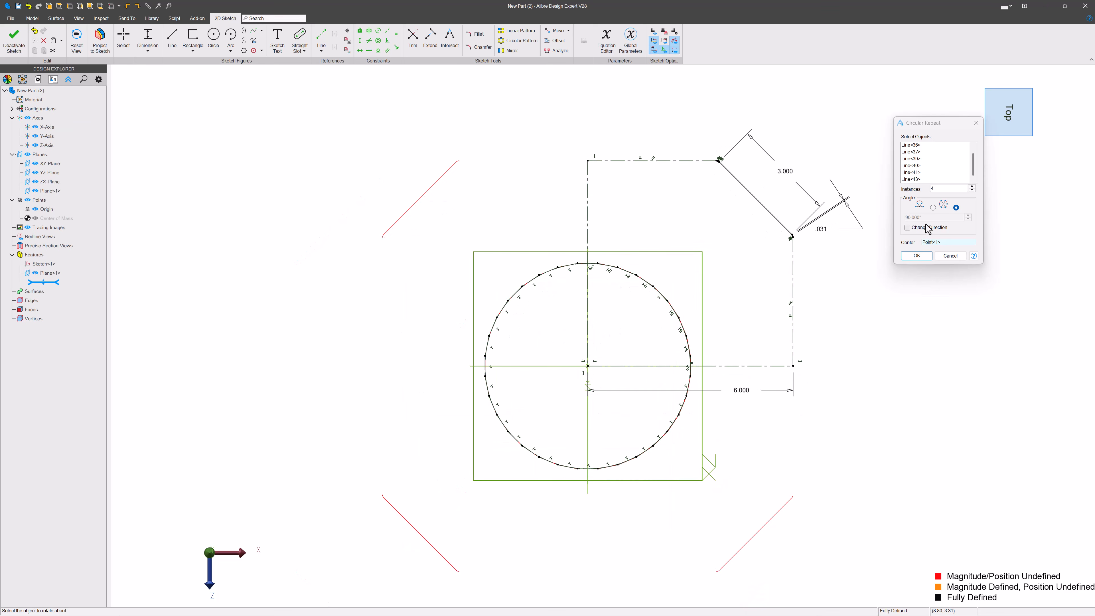
left_click(922, 258)
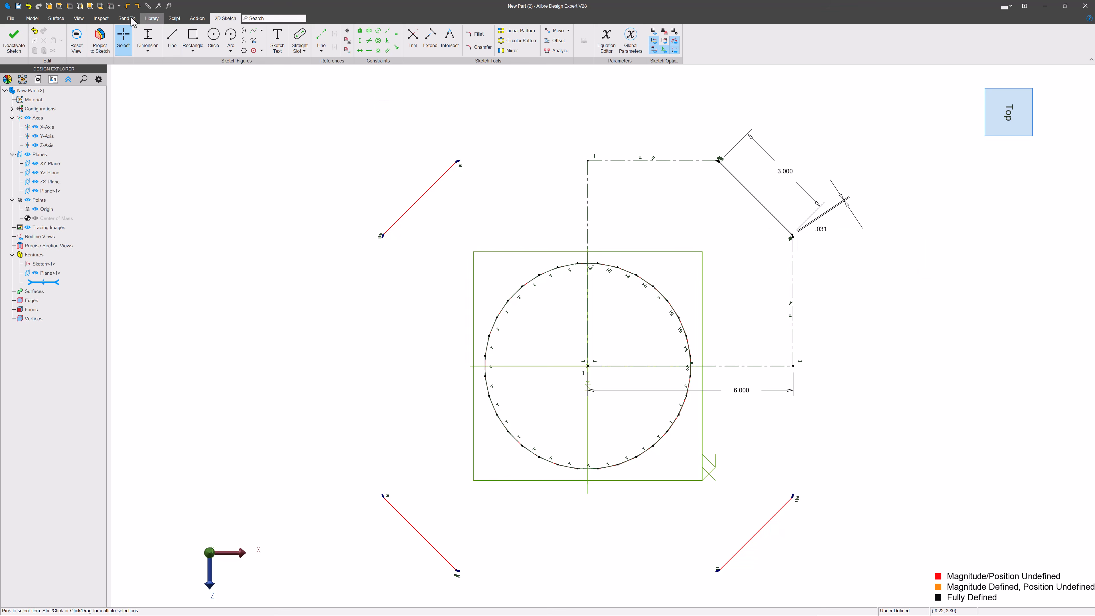
Step: Draw a line joining the top ends of the upper-left and upper-right diagonal lines
left_click(173, 38)
scroll(451, 164, "up", 5)
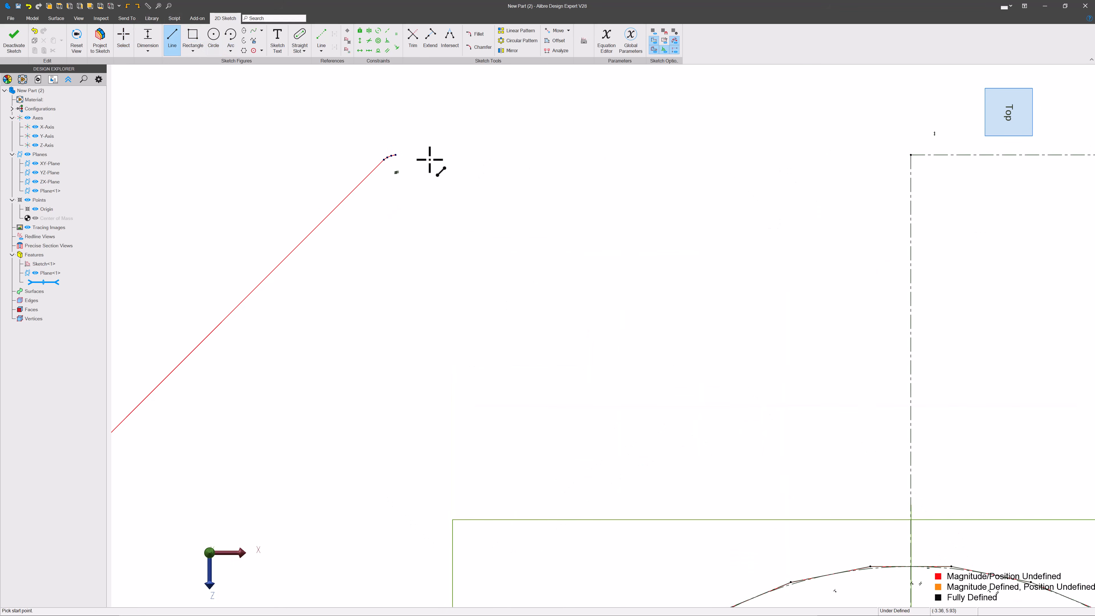
left_click(390, 152)
scroll(851, 252, "down", 3)
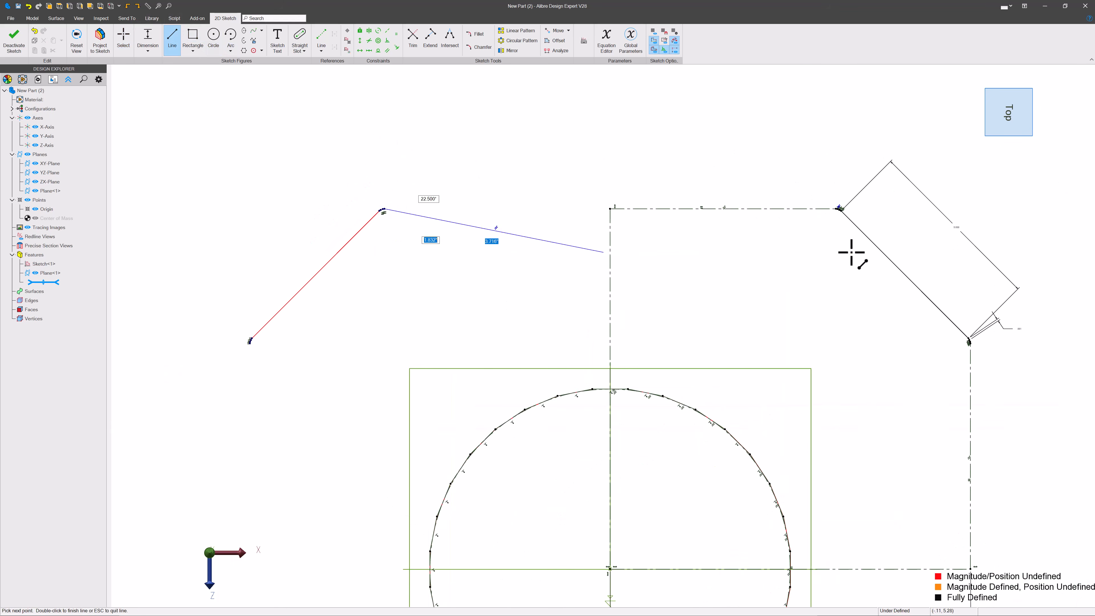
scroll(843, 212, "up", 4)
scroll(658, 155, "up", 2)
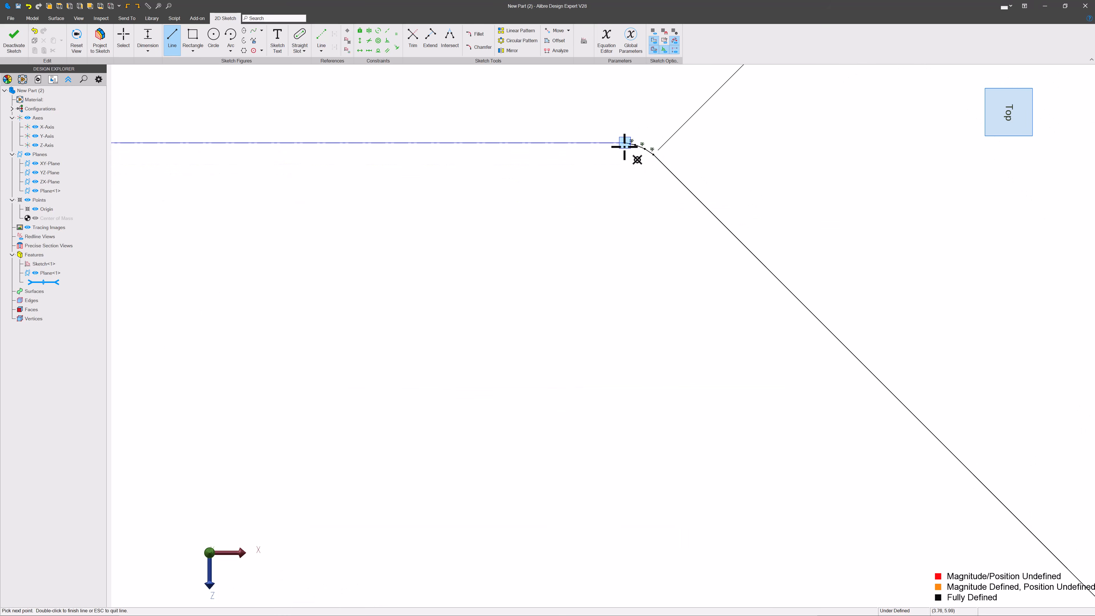
scroll(552, 138, "down", 8)
key("Escape")
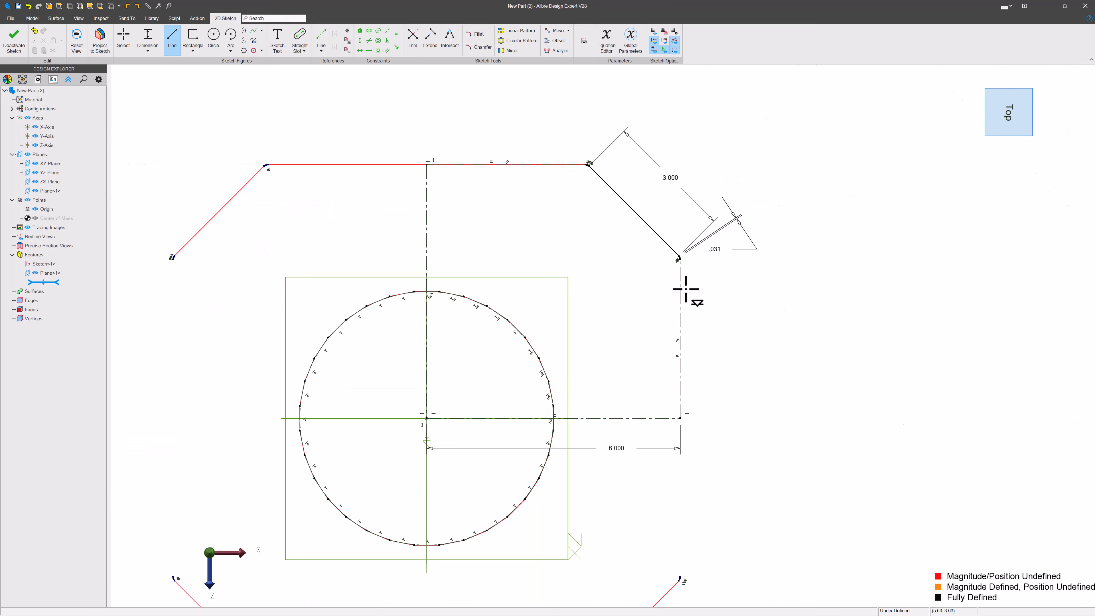
Step: Draw a vertical line joining the upper-right diagonal's lower end to the lower-right diagonal's upper end
scroll(690, 293, "up", 4)
scroll(692, 260, "up", 3)
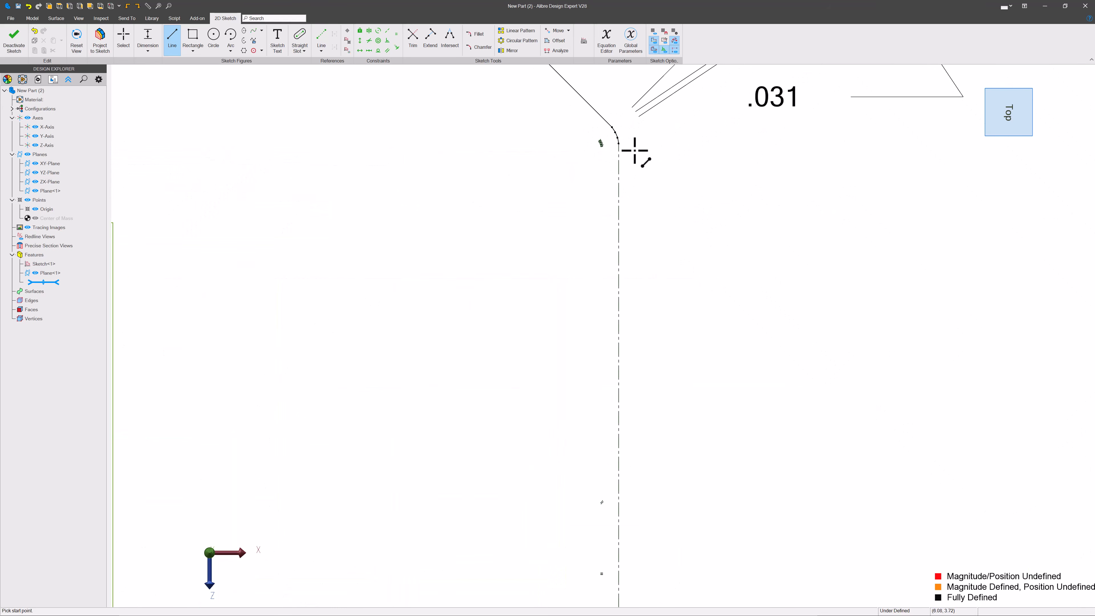
left_click(621, 147)
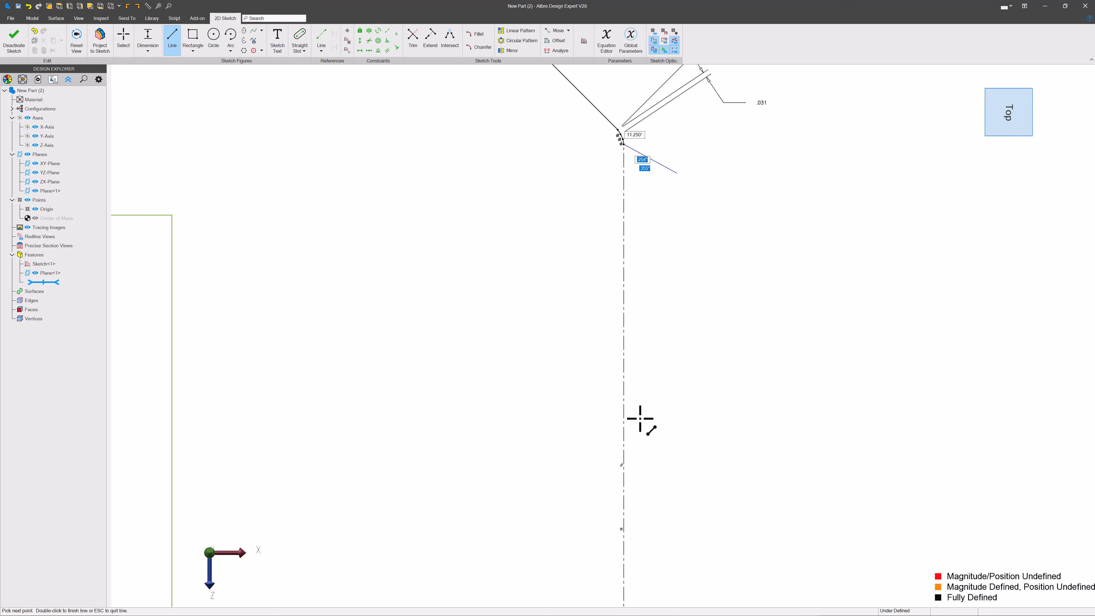
scroll(640, 421, "down", 5)
scroll(671, 293, "down", 4)
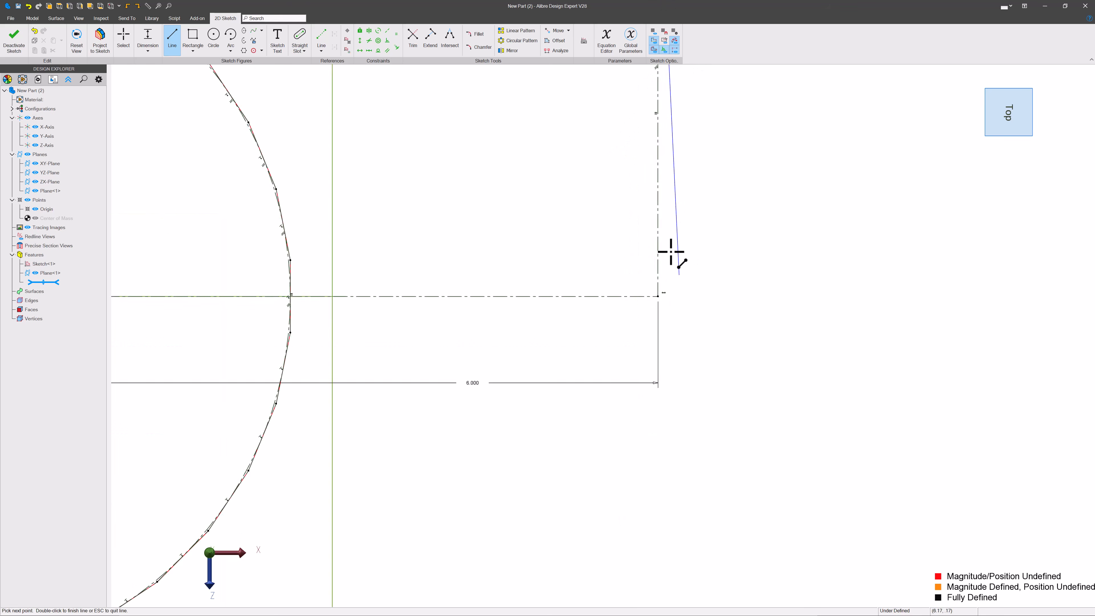
scroll(647, 556, "up", 6)
left_click(606, 576)
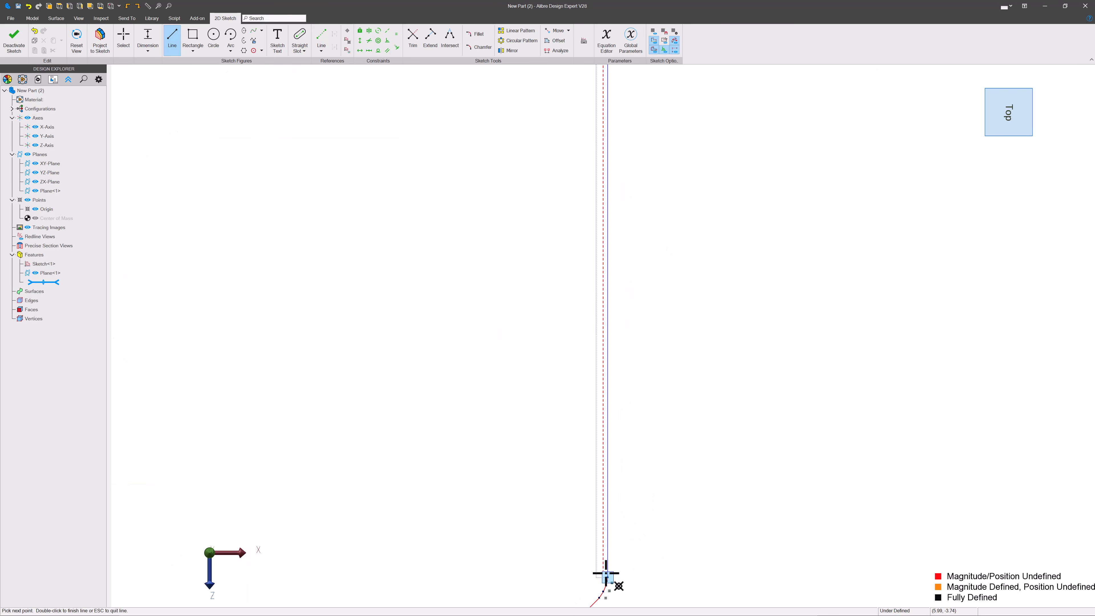
Step: Draw a line joining the bottom ends of the lower-right and lower-left diagonal lines
scroll(721, 509, "down", 4)
scroll(541, 514, "up", 5)
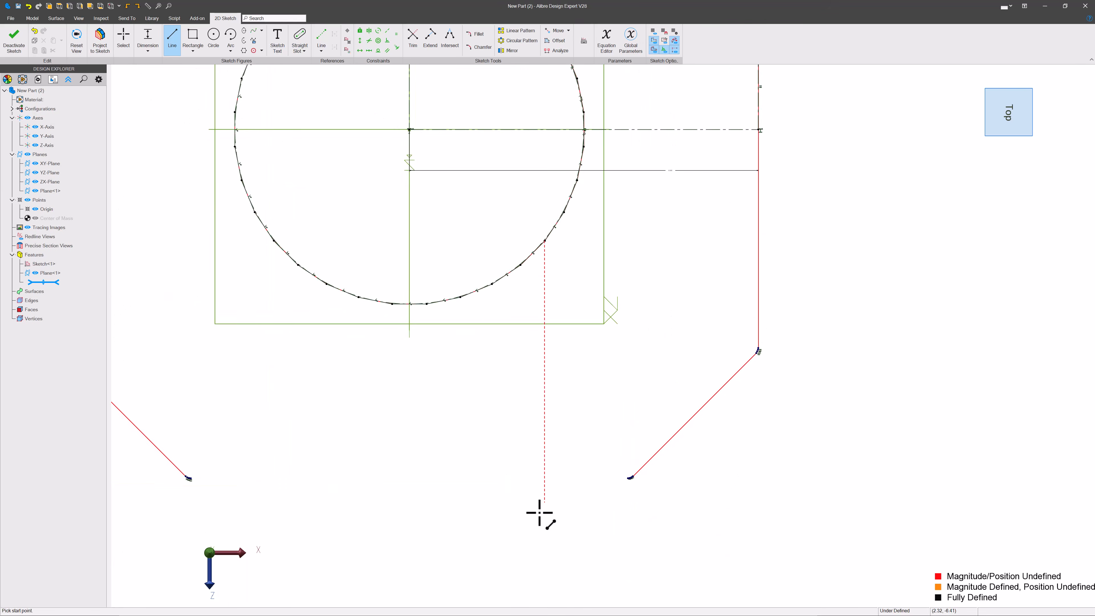
scroll(650, 494, "up", 3)
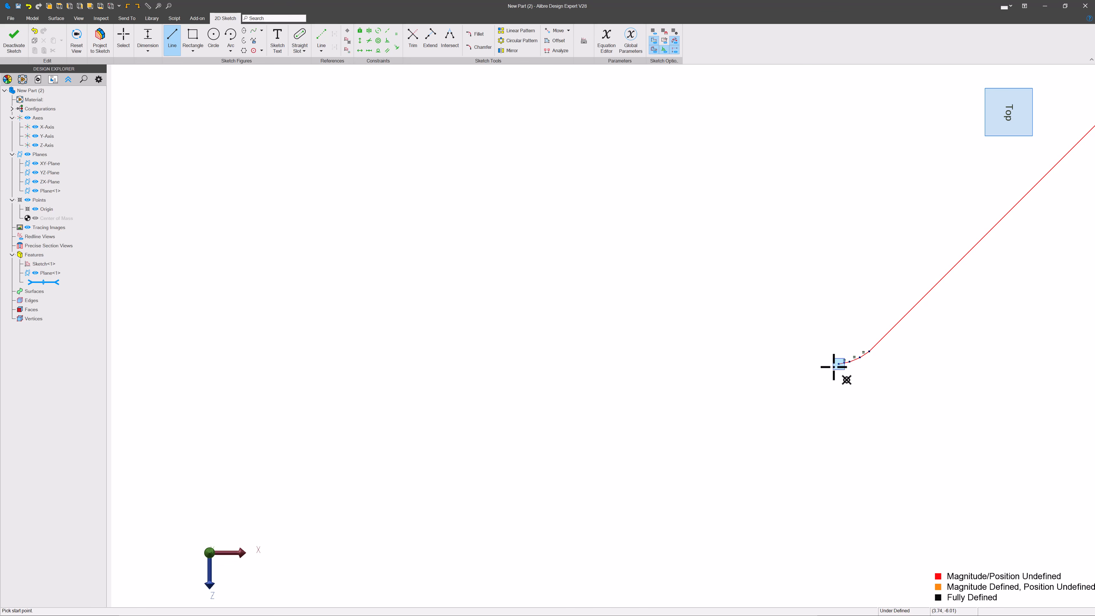
left_click(838, 364)
scroll(739, 430, "down", 3)
scroll(922, 452, "up", 3)
scroll(846, 460, "down", 7)
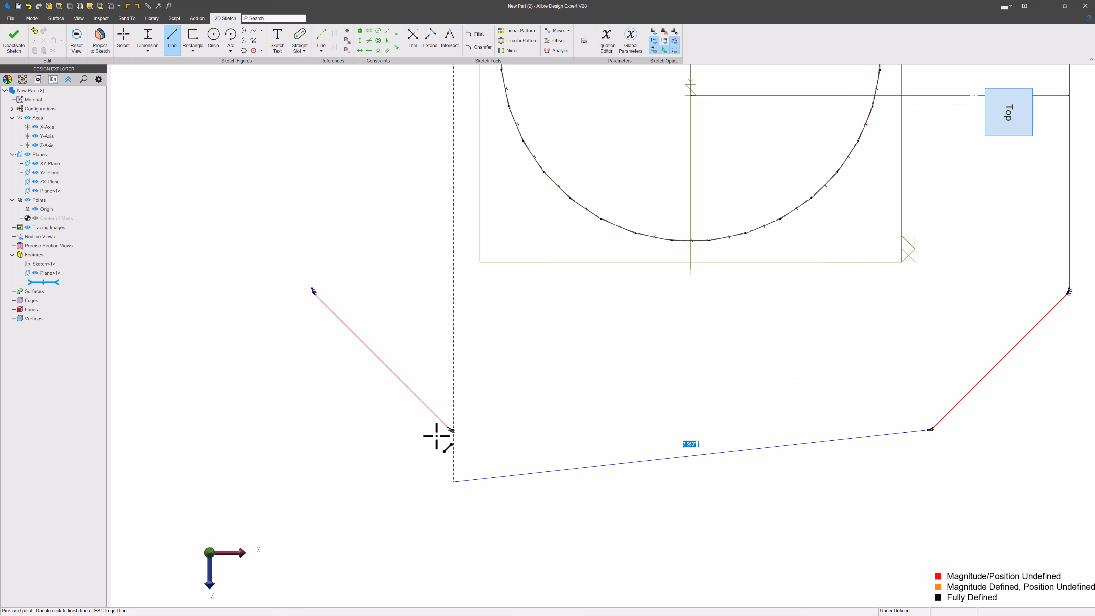
scroll(451, 429, "up", 5)
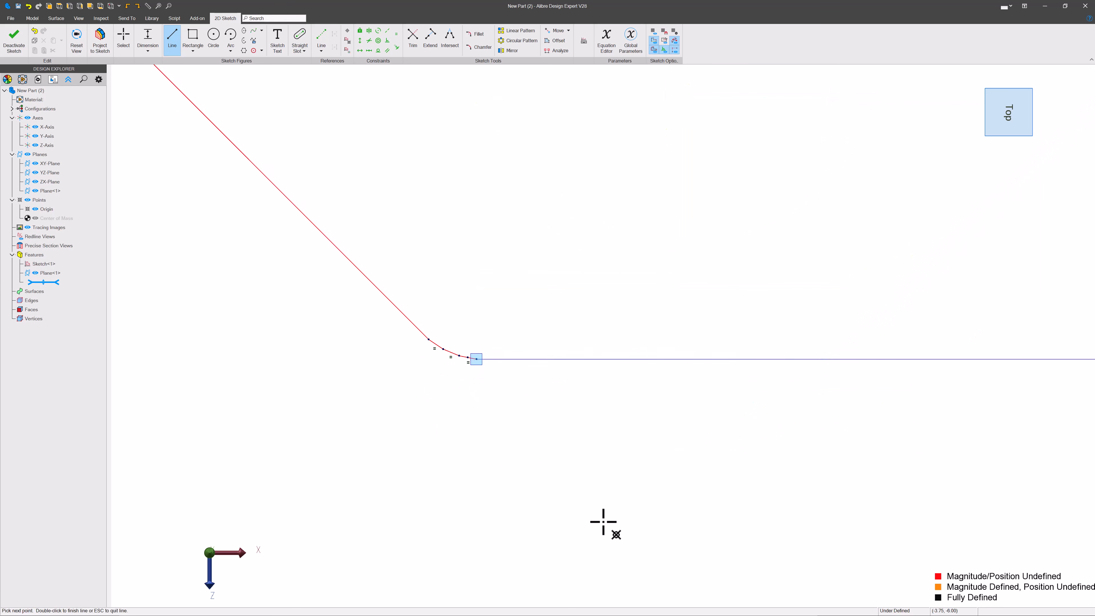
key("Escape")
Step: Draw the left vertical line joining the two left diagonal lines to close the octagonal profile, then exit the sketch
scroll(682, 587, "down", 10)
scroll(561, 466, "up", 10)
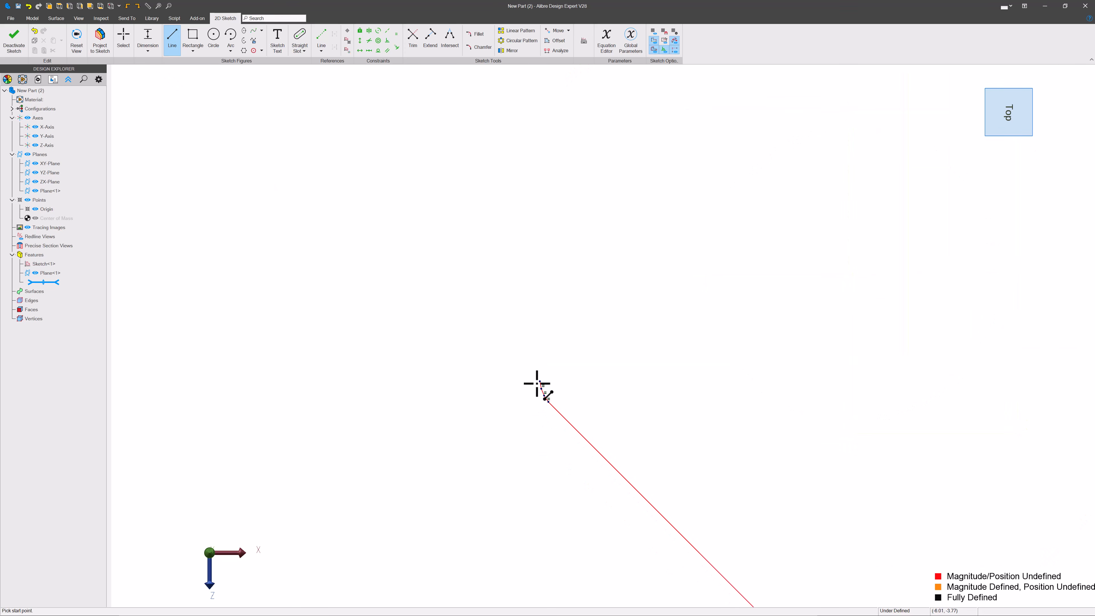
scroll(538, 383, "up", 6)
left_click(548, 373)
scroll(486, 513, "down", 2)
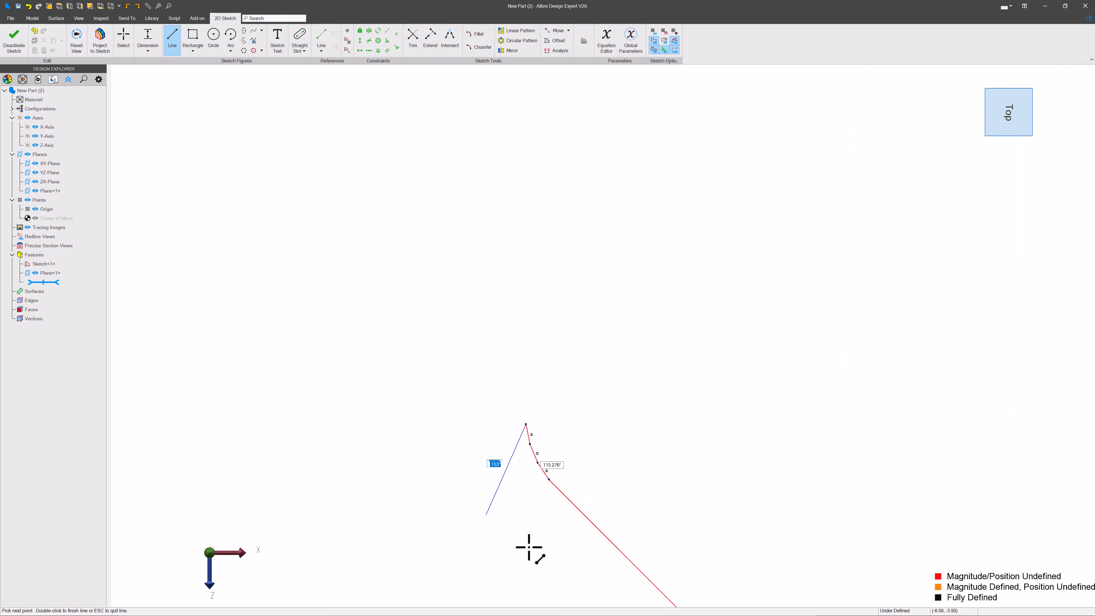
scroll(529, 547, "down", 6)
scroll(631, 469, "down", 4)
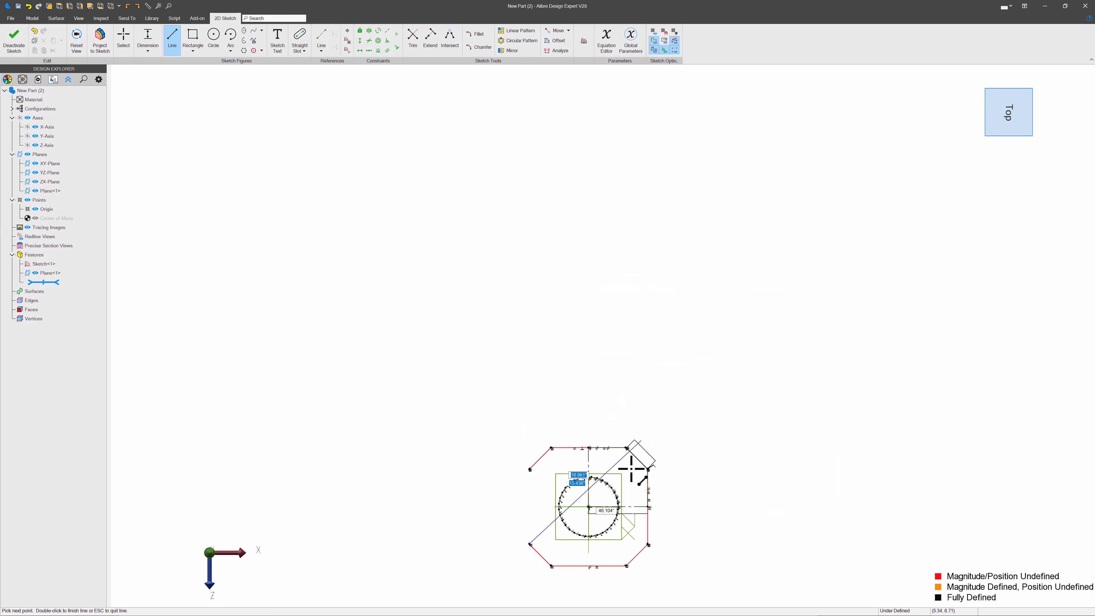
scroll(617, 488, "up", 3)
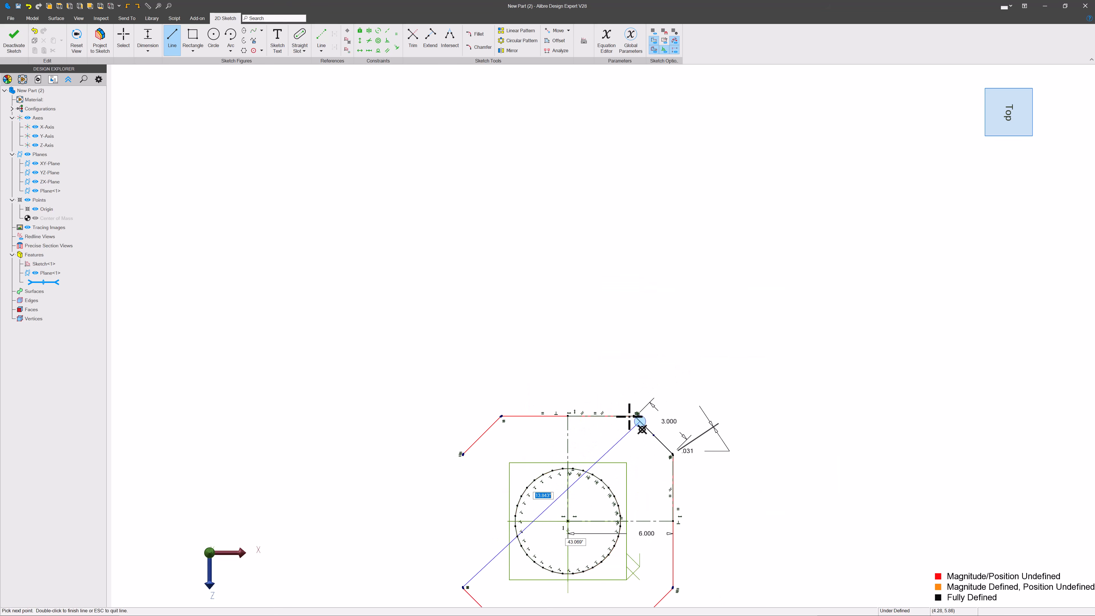
scroll(562, 470, "up", 8)
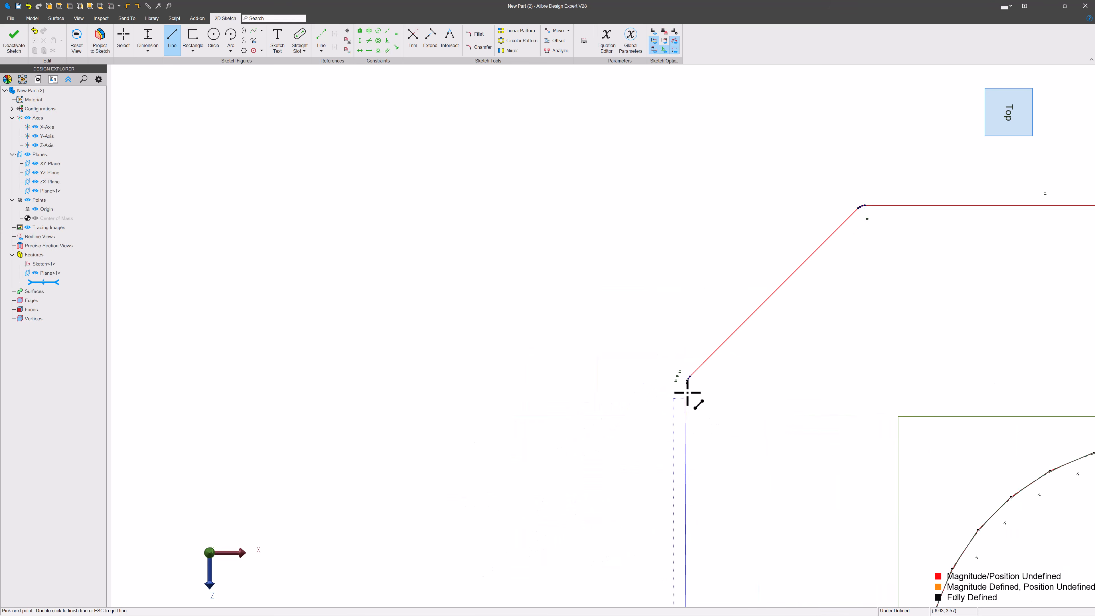
scroll(687, 390, "up", 5)
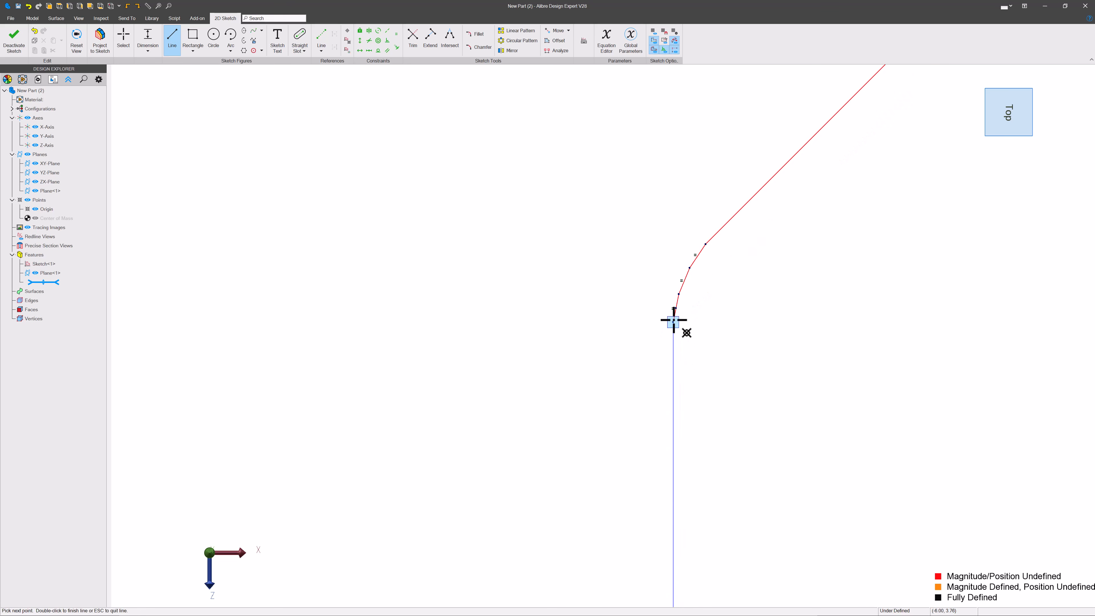
key("Escape")
scroll(464, 345, "down", 5)
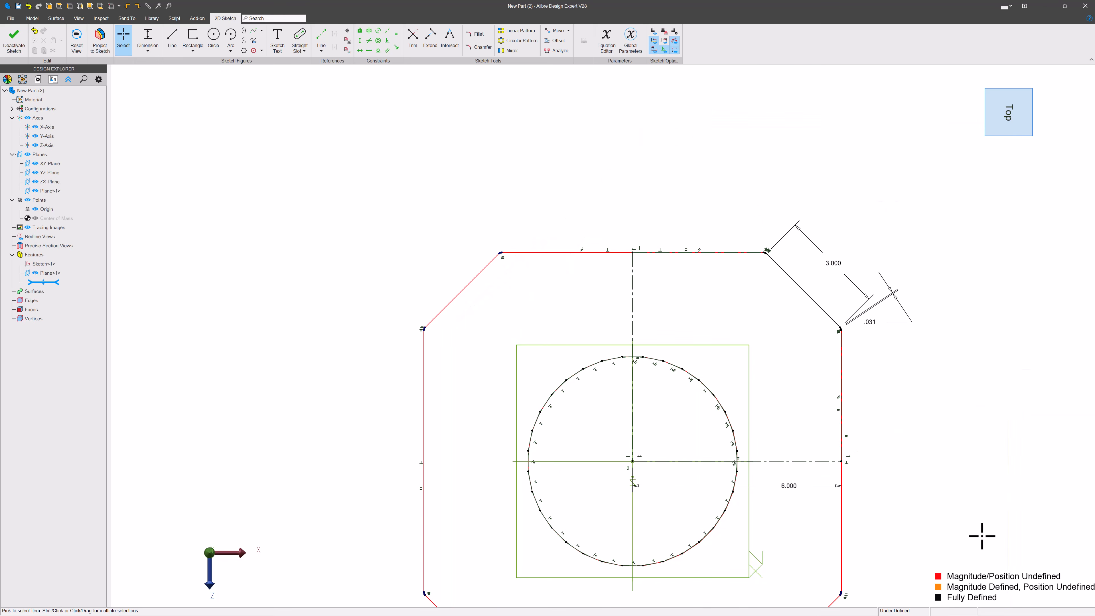
scroll(667, 179, "down", 3)
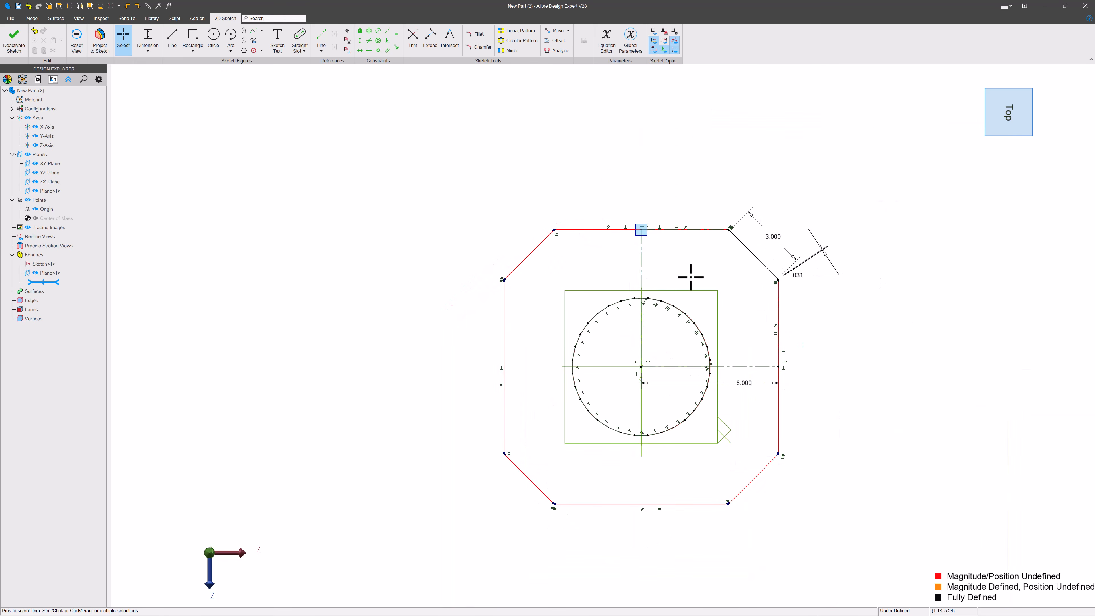
scroll(690, 351, "up", 2)
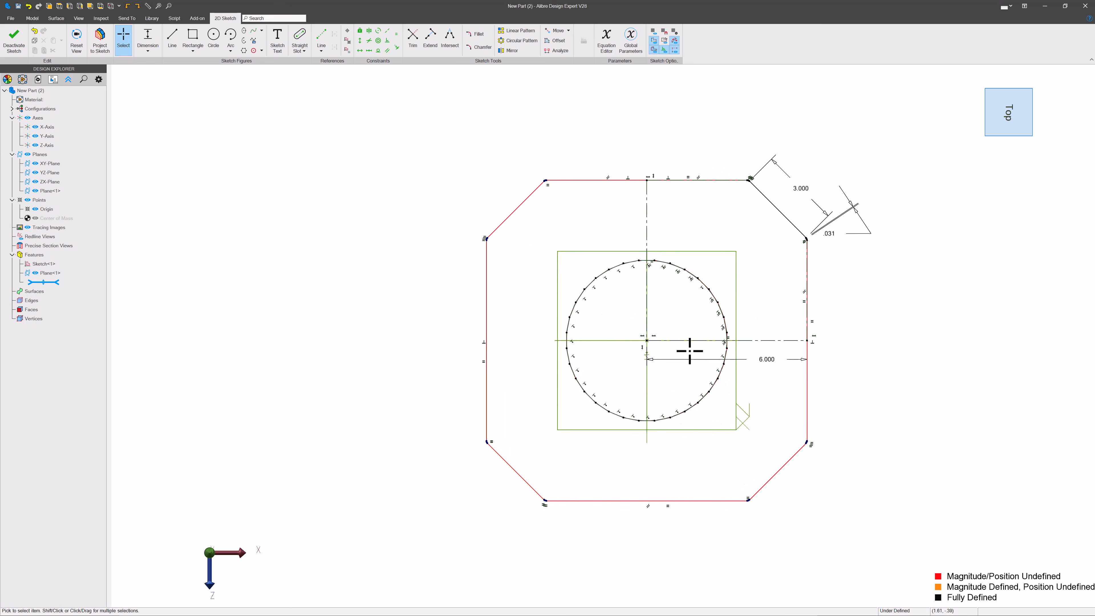
scroll(739, 299, "up", 2)
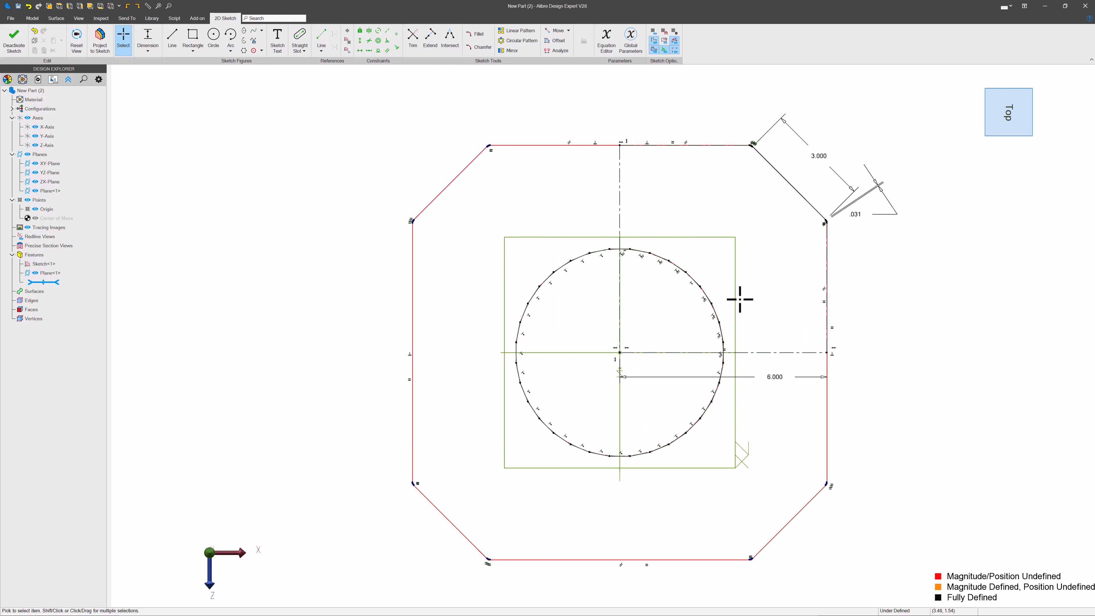
left_click(14, 43)
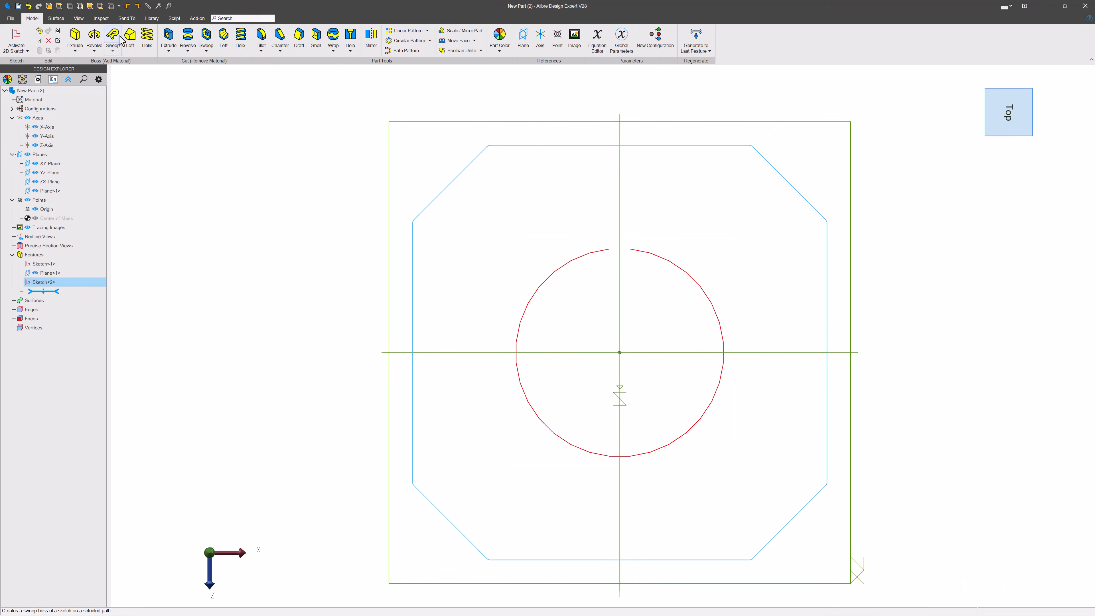
Step: Loft a boss between the octagonal profile sketch and the 32-sided polygon sketch
left_click(129, 39)
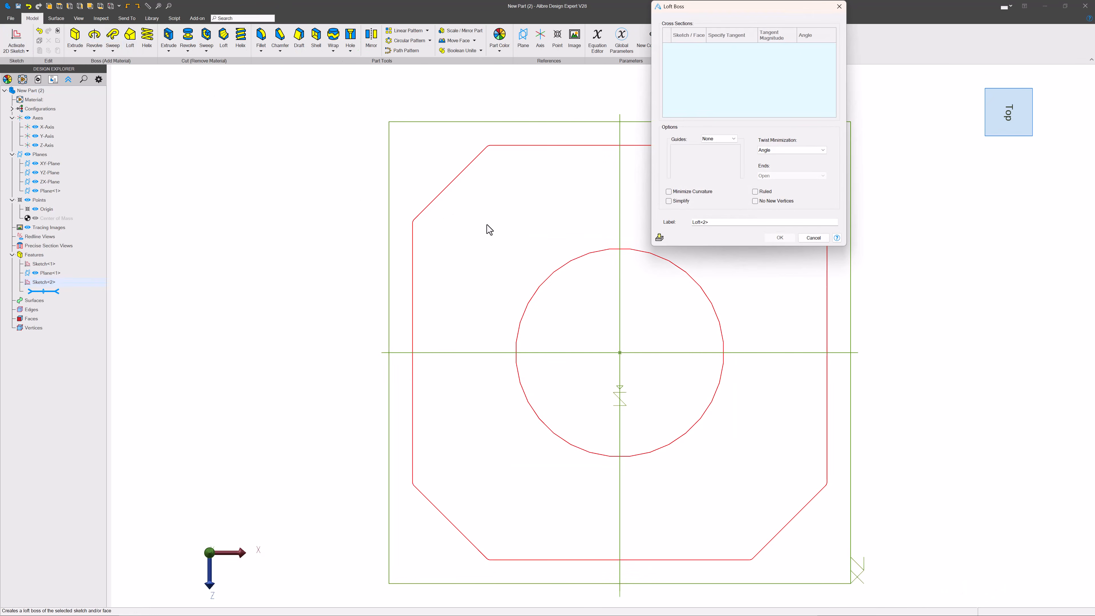
left_click(580, 145)
left_click(583, 258)
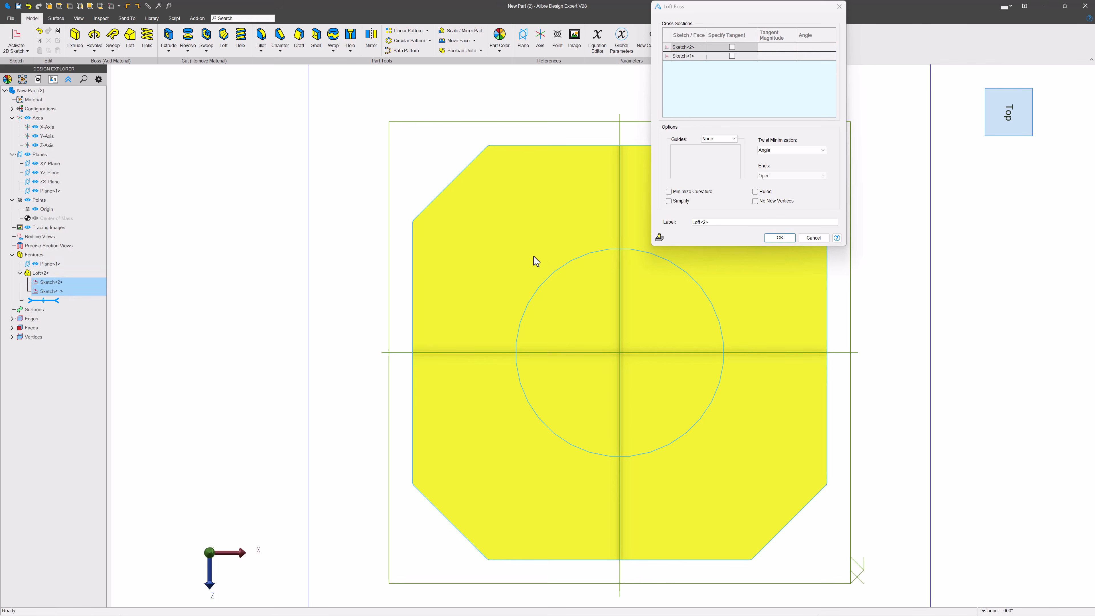
scroll(614, 323, "down", 2)
mouse_move(613, 322)
middle_mouse_down()
mouse_move(692, 398)
mouse_move(593, 421)
mouse_move(614, 470)
mouse_move(443, 489)
mouse_move(553, 488)
mouse_move(655, 452)
middle_mouse_up()
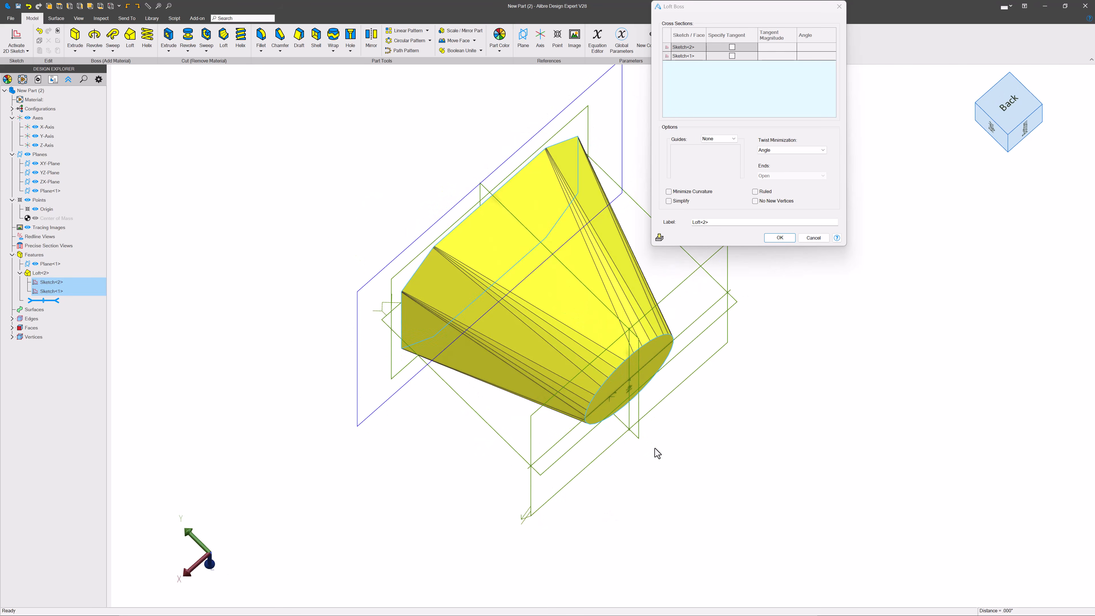
left_click(780, 238)
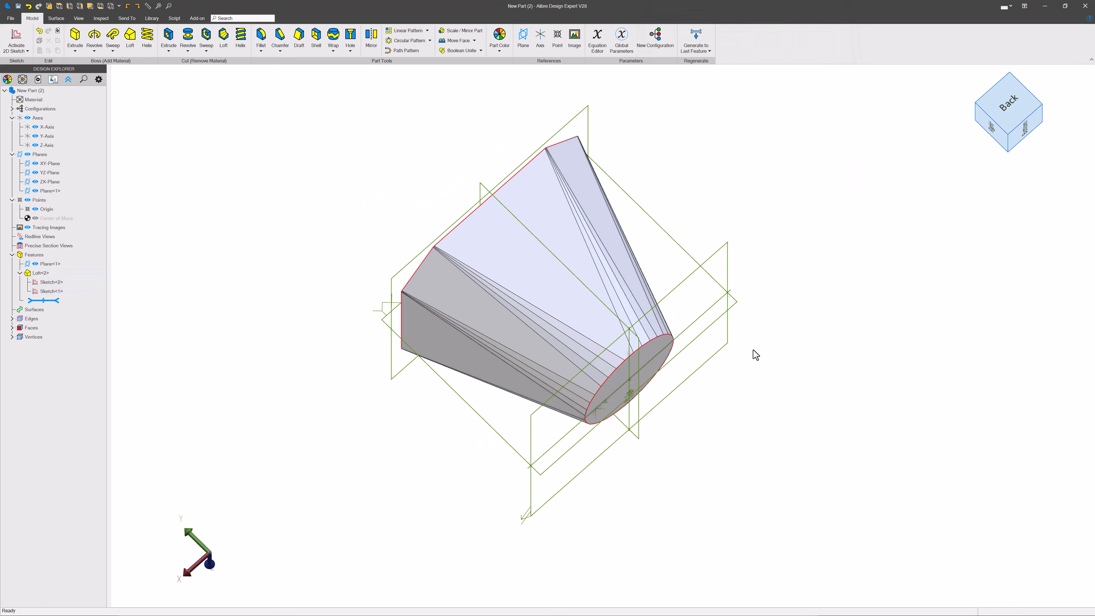
Step: Start a sketch on the loft's circular end face and draw a thin rectangle from the origin extending past the part
middle_click_drag(753, 354, 702, 259)
left_click(575, 280)
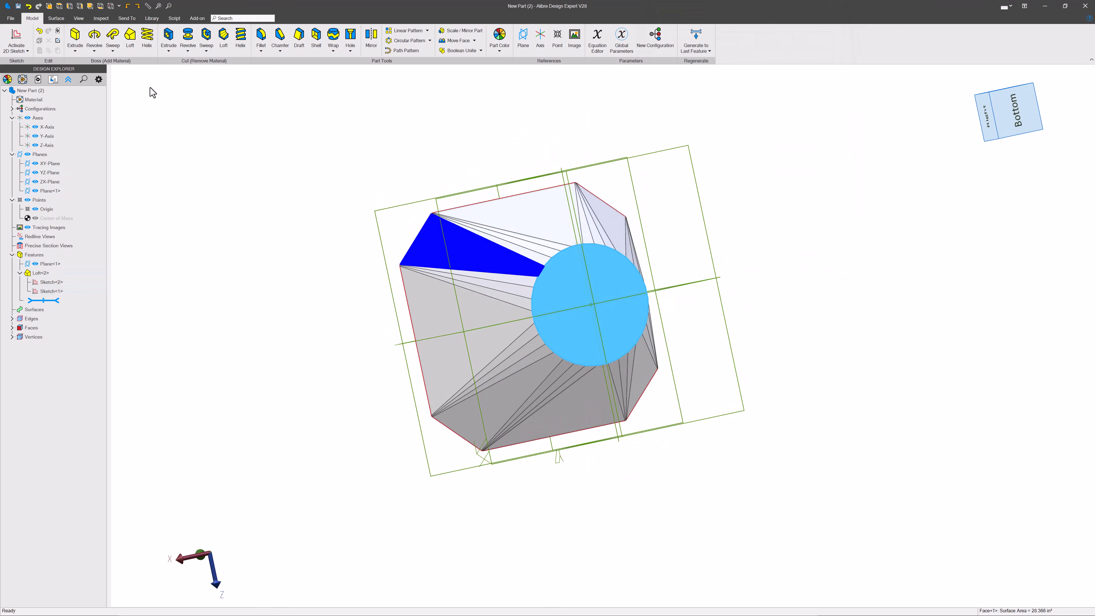
left_click(16, 39)
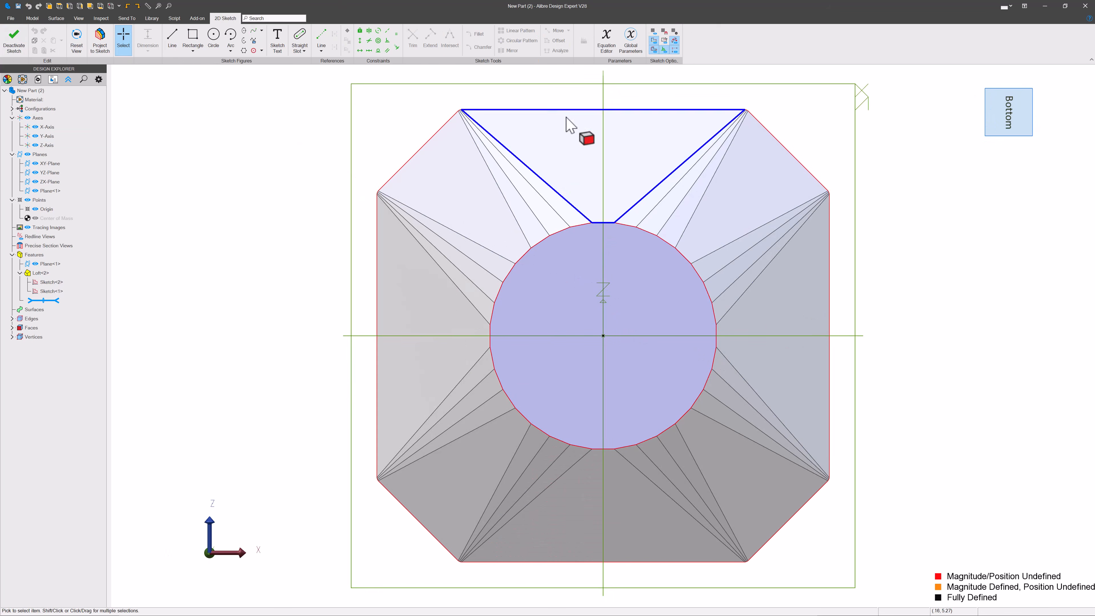
key("r")
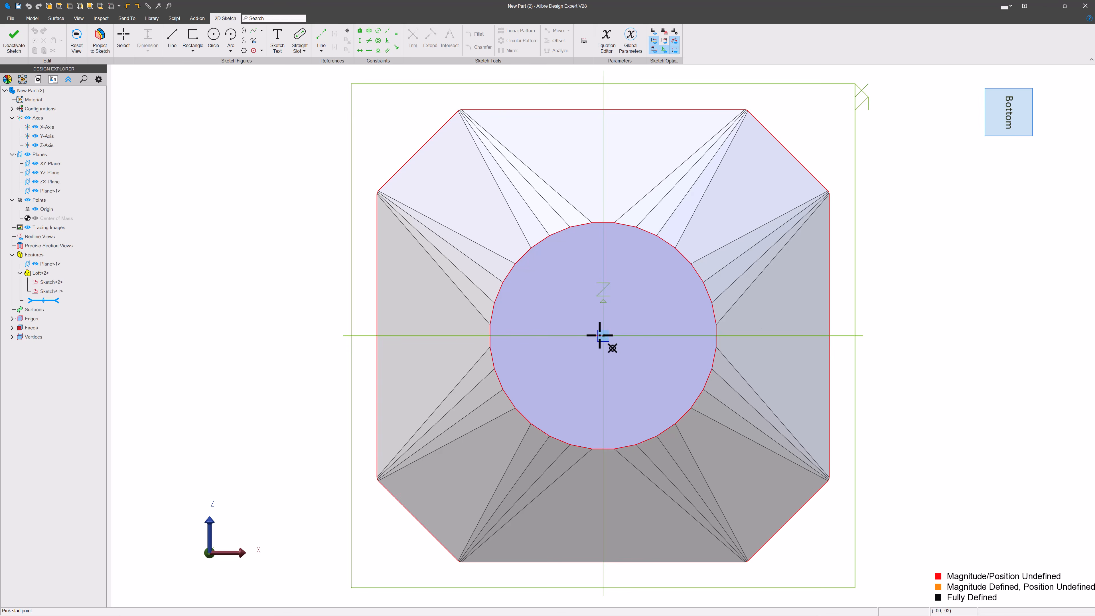
left_click(602, 335)
left_click(1001, 297)
key("Escape")
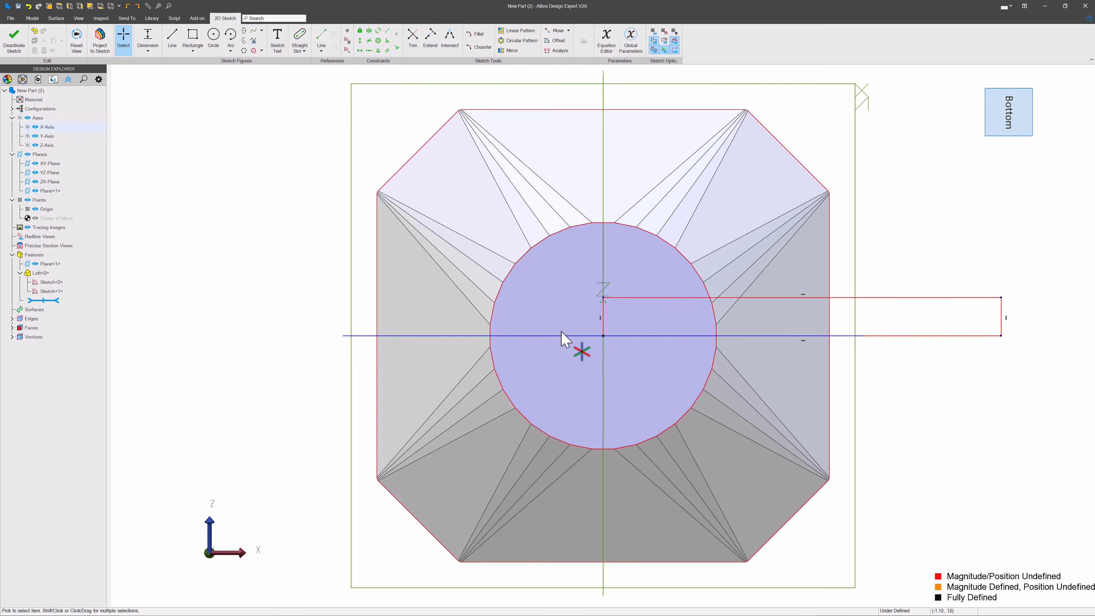
Step: Dimension the rectangle's height to .010 and its length to 20, then exit the sketch
left_click(587, 313)
left_click(563, 314)
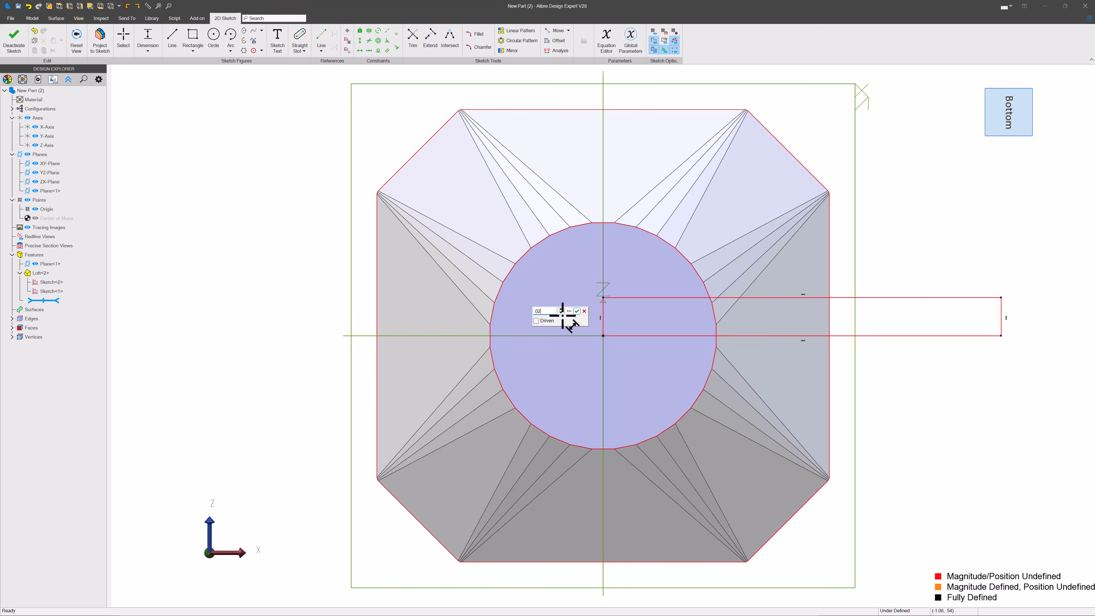
key("Return")
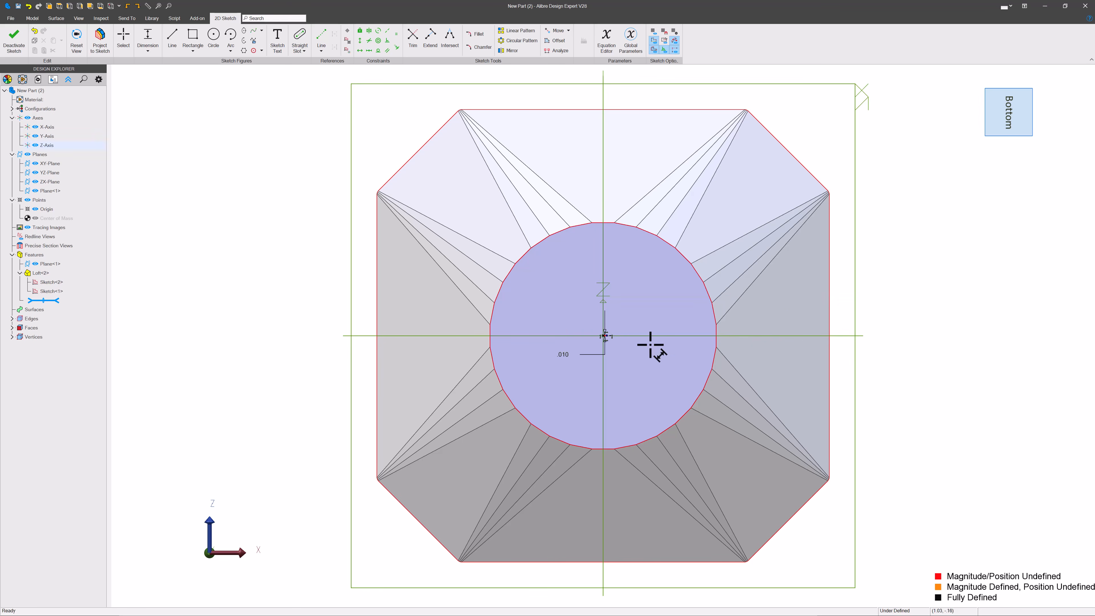
scroll(519, 324, "up", 10)
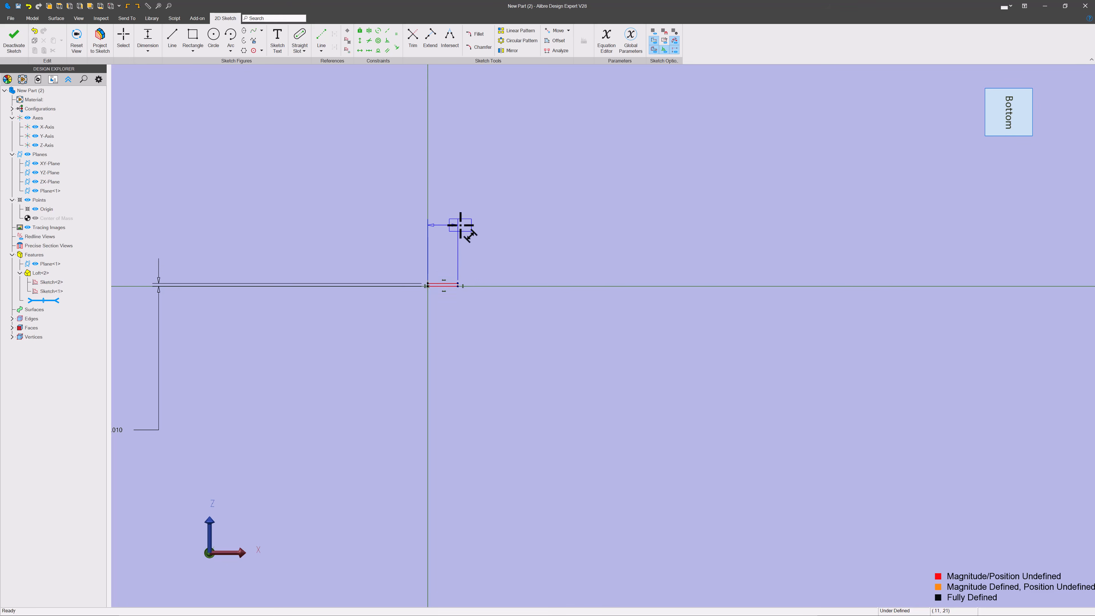
left_click(461, 224)
type("20")
key("Return")
scroll(482, 290, "down", 6)
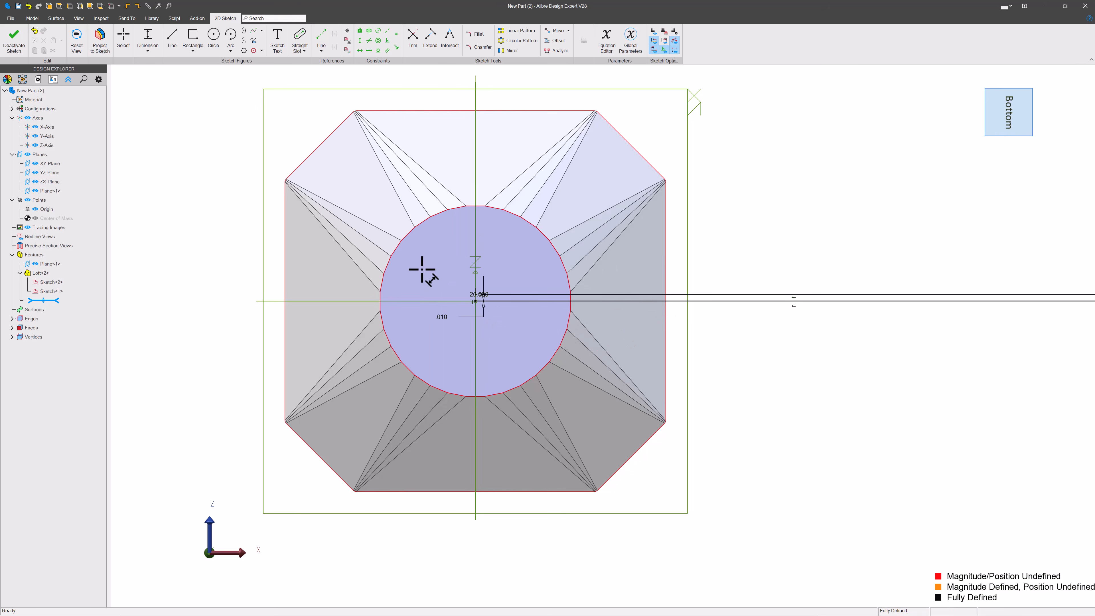
left_click(9, 38)
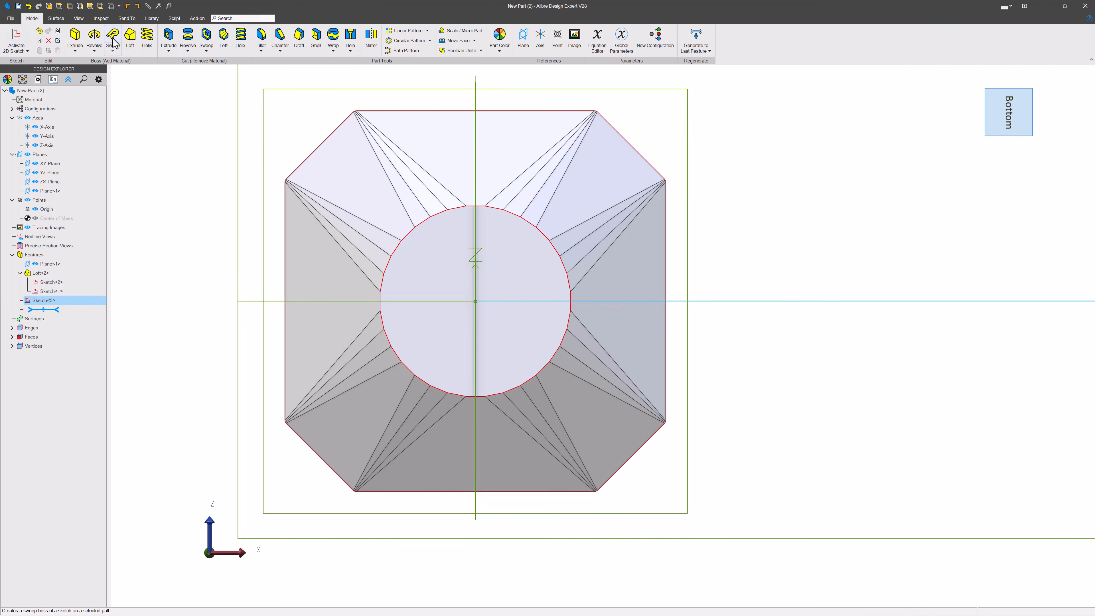
Step: Extrude Cut the thin rectangle through the part to slit the lofted body
left_click(164, 37)
left_click(711, 92)
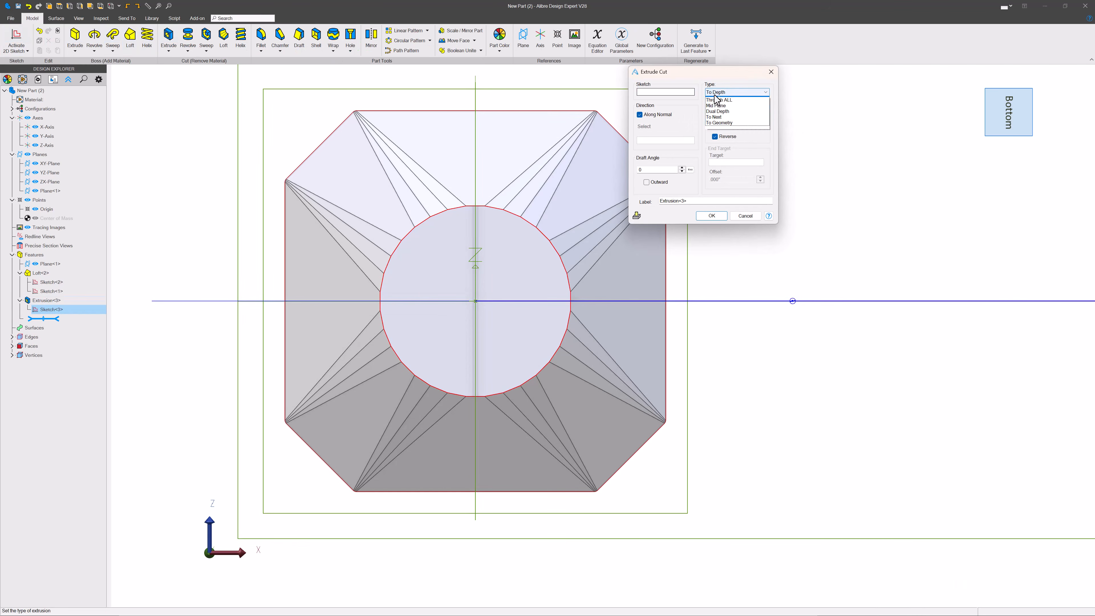
left_click(719, 105)
left_click(712, 216)
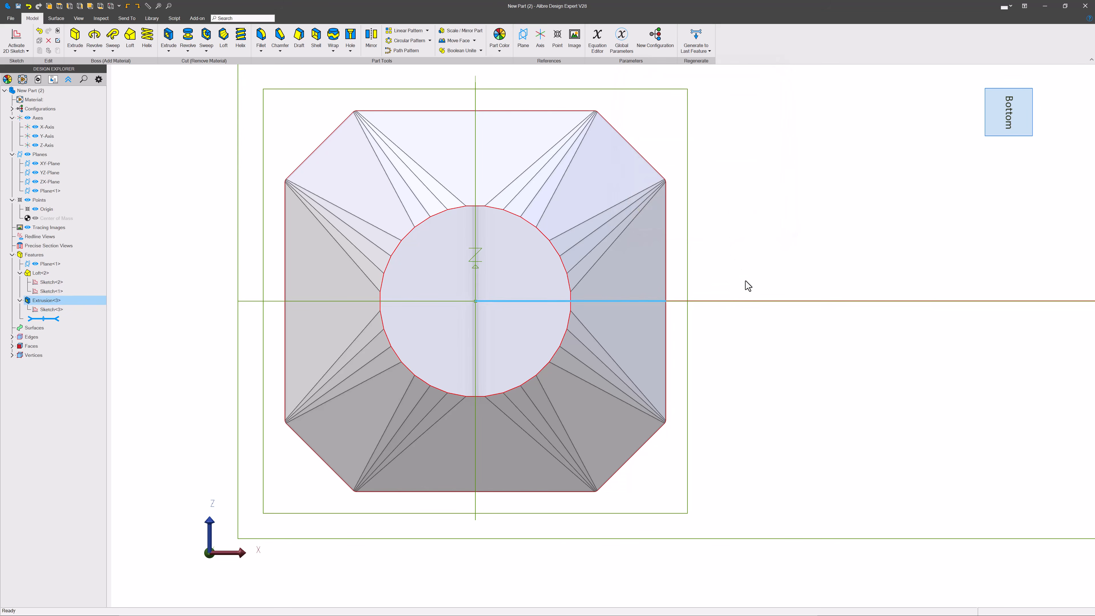
Step: Orbit and zoom around the lofted part to examine the slit cut through its wall
middle_click_drag(723, 301, 532, 455)
scroll(397, 442, "down", 4)
scroll(699, 299, "up", 4)
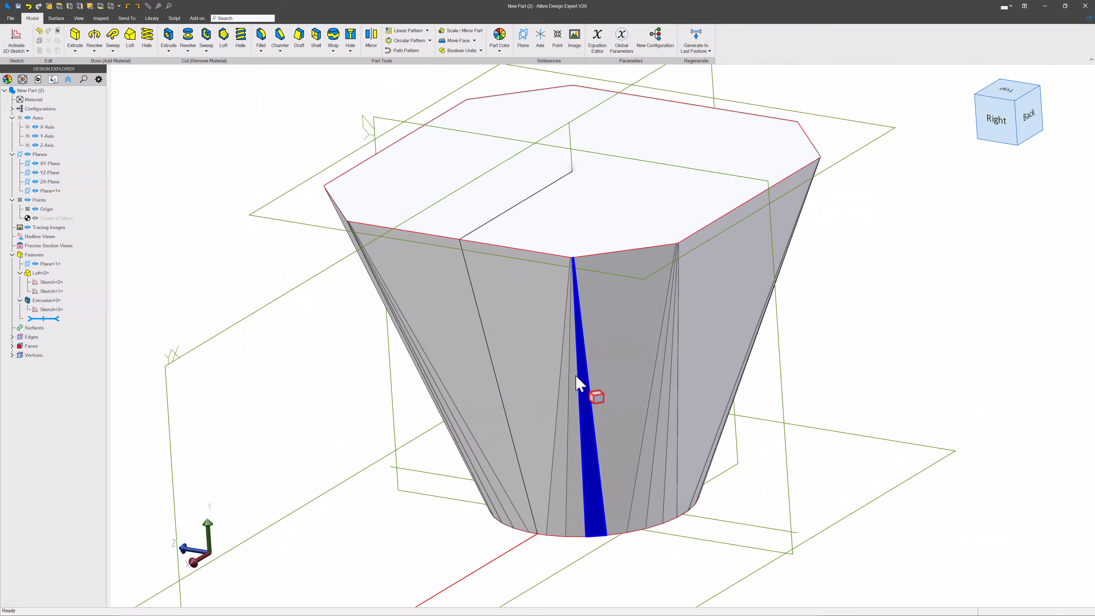
double_click(541, 386)
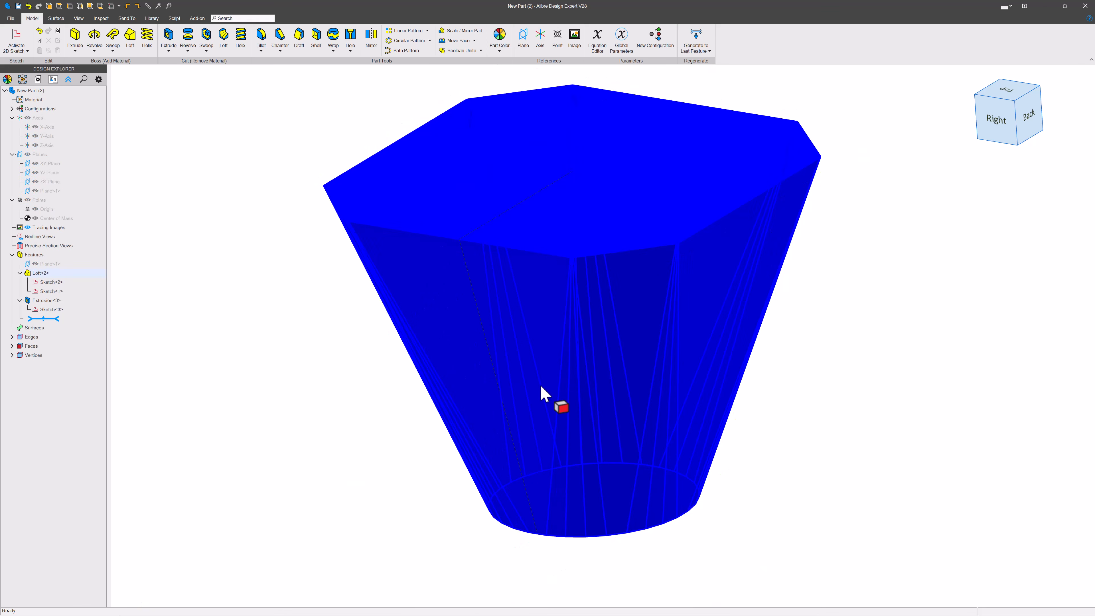
key("Escape")
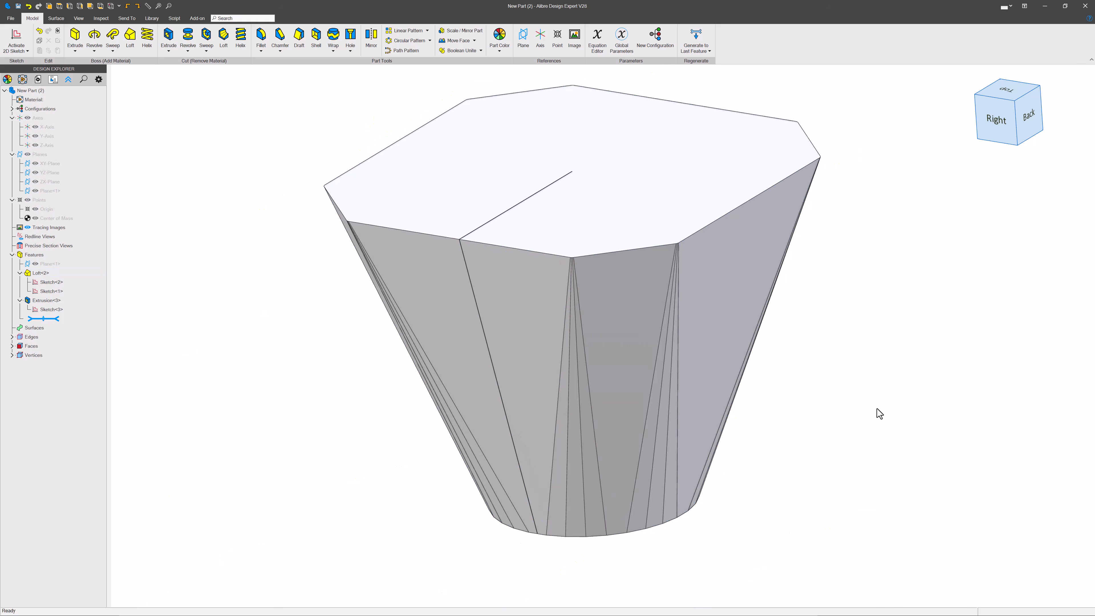
middle_click_drag(823, 366, 745, 327)
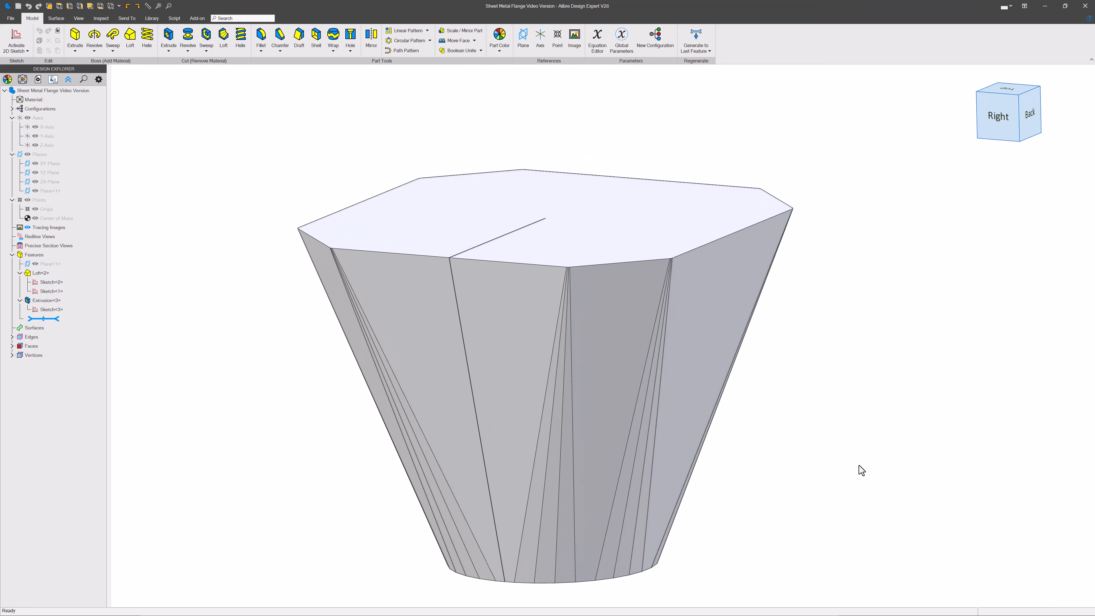
Step: Start Convert to Sheet Metal and pick a triangular side facet of the part as the fixed tab face
left_click(124, 19)
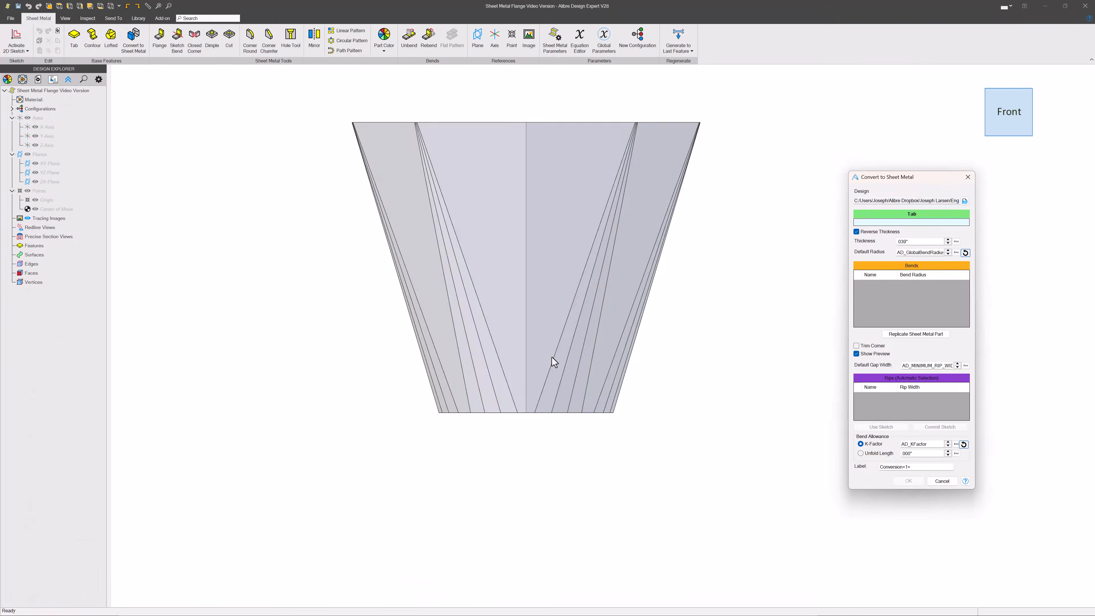
middle_click_drag(555, 361, 582, 255)
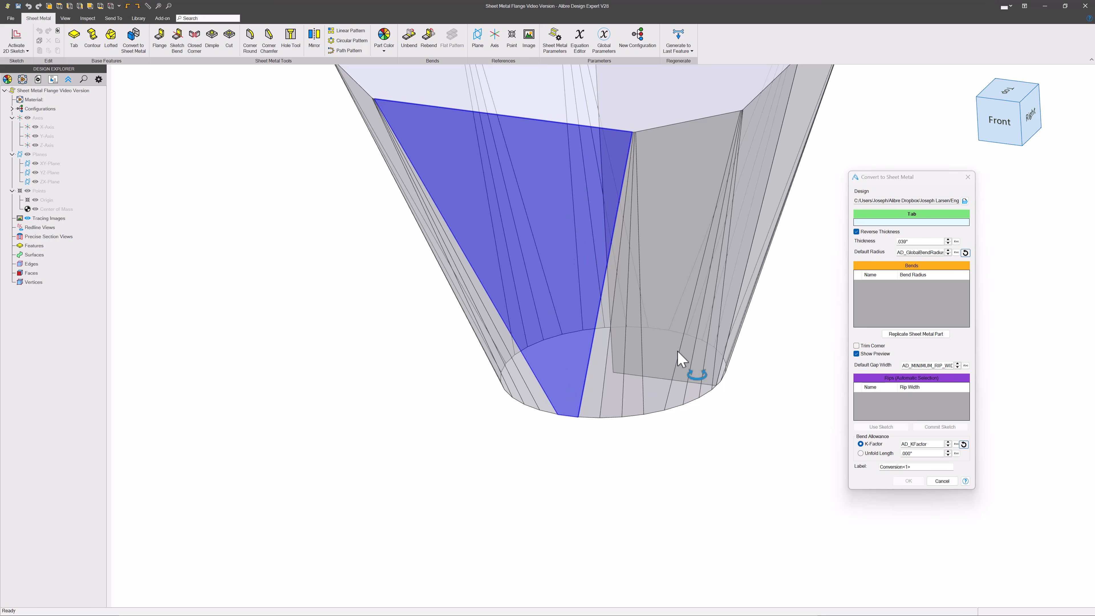
middle_click_drag(681, 360, 435, 357)
left_click(602, 319)
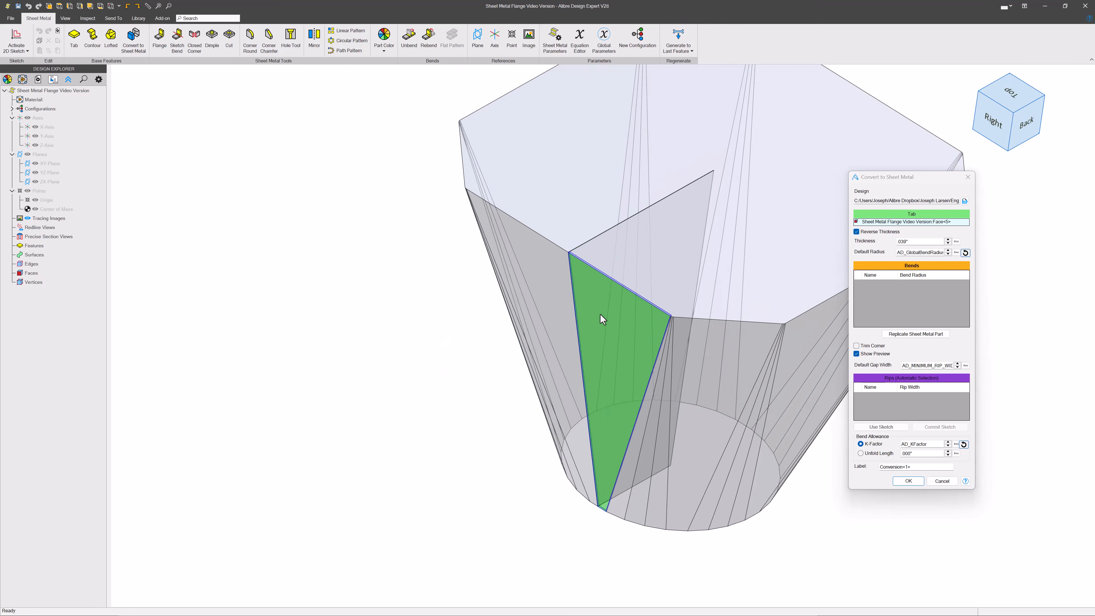
scroll(603, 319, "down", 2)
scroll(697, 423, "up", 4)
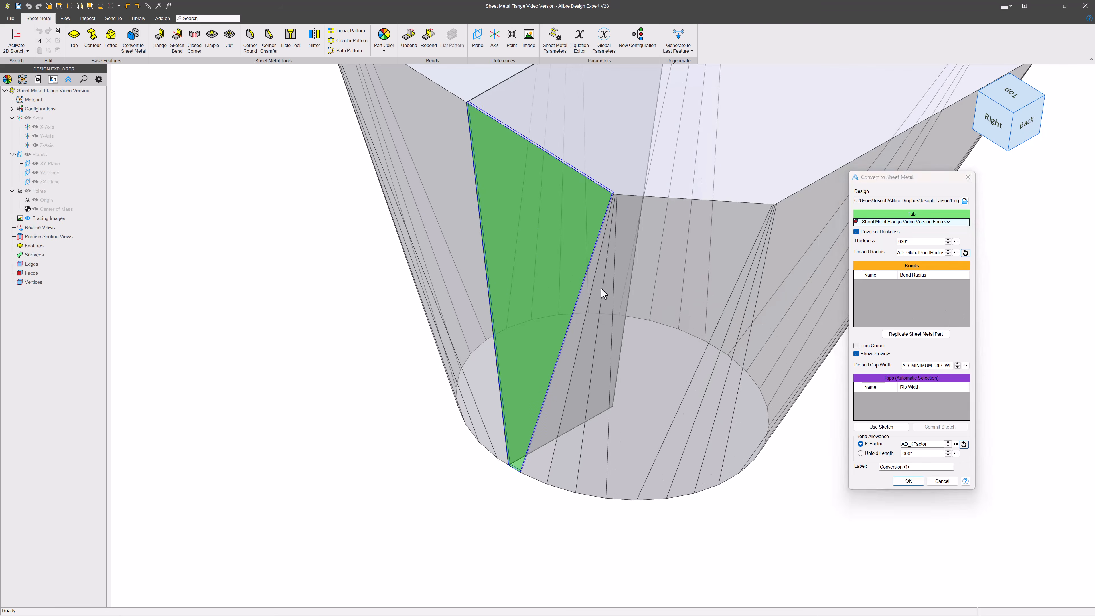
scroll(603, 293, "up", 2)
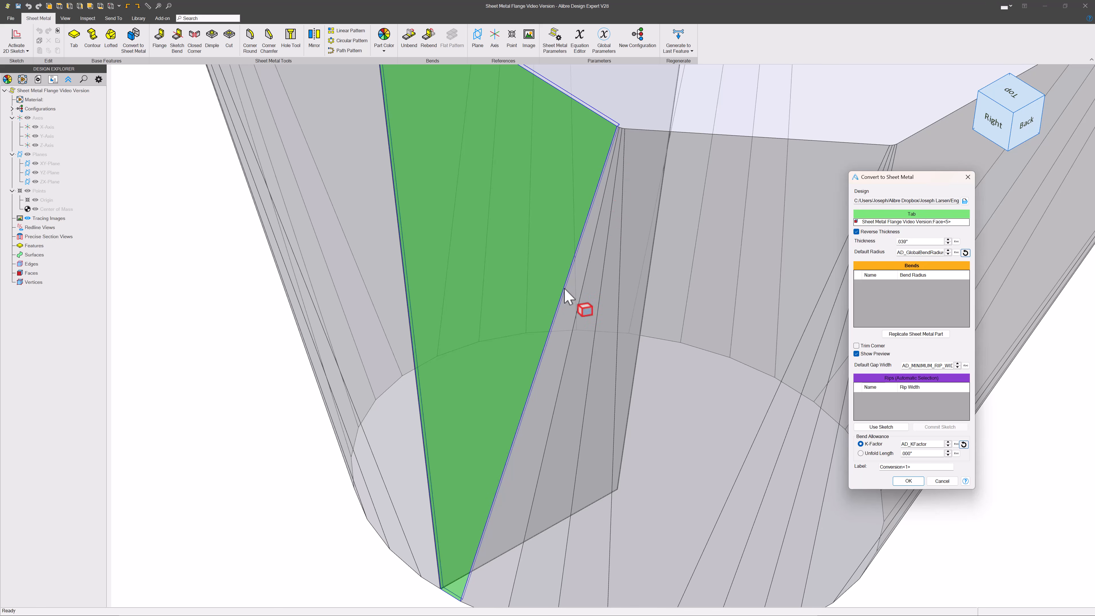
Step: Select the facet edges beside the tab face as bend edges
left_click(509, 454)
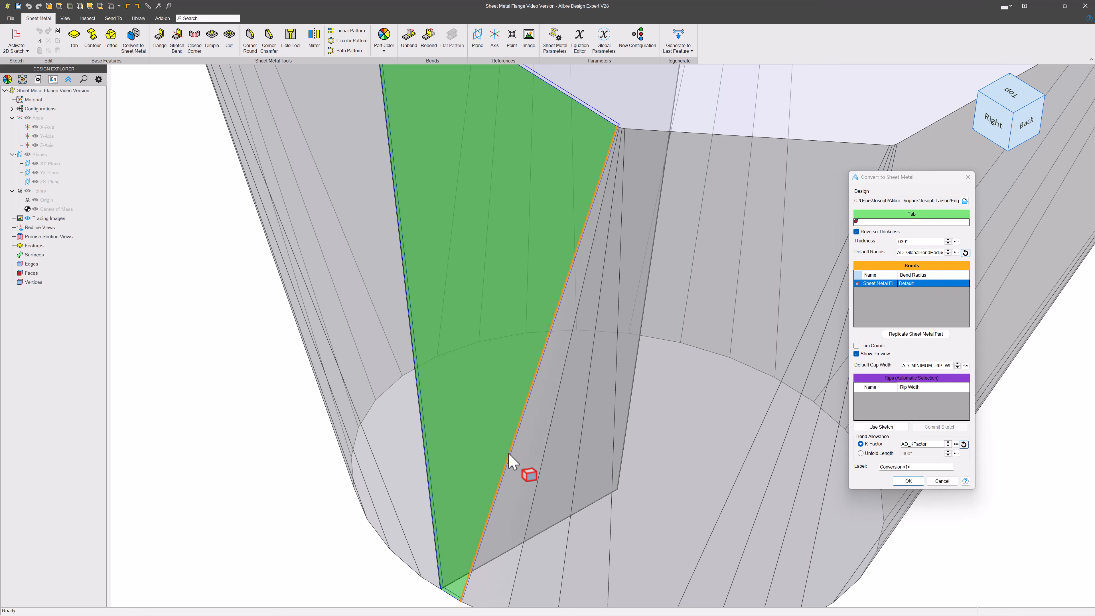
left_click(551, 444)
left_click(606, 450)
left_click(613, 444)
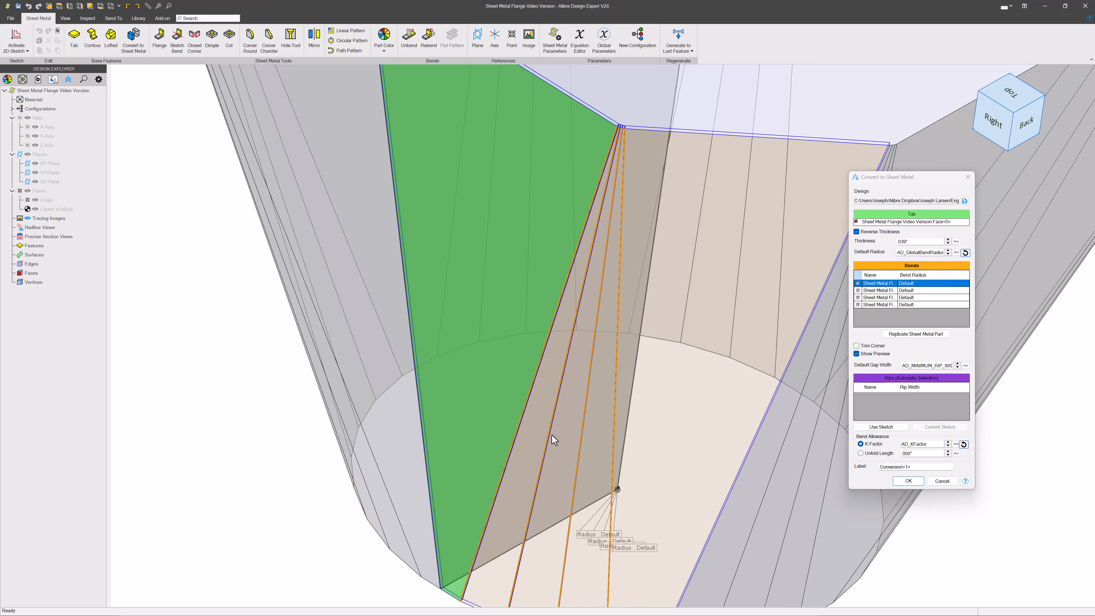
middle_click_drag(730, 473, 521, 417)
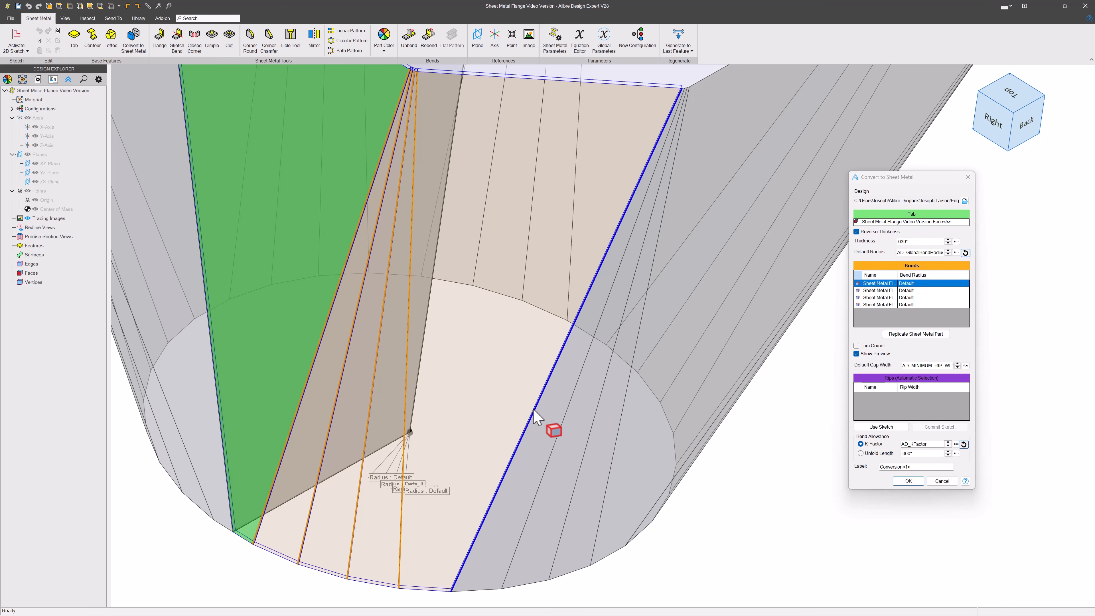
left_click(533, 413)
left_click(570, 416)
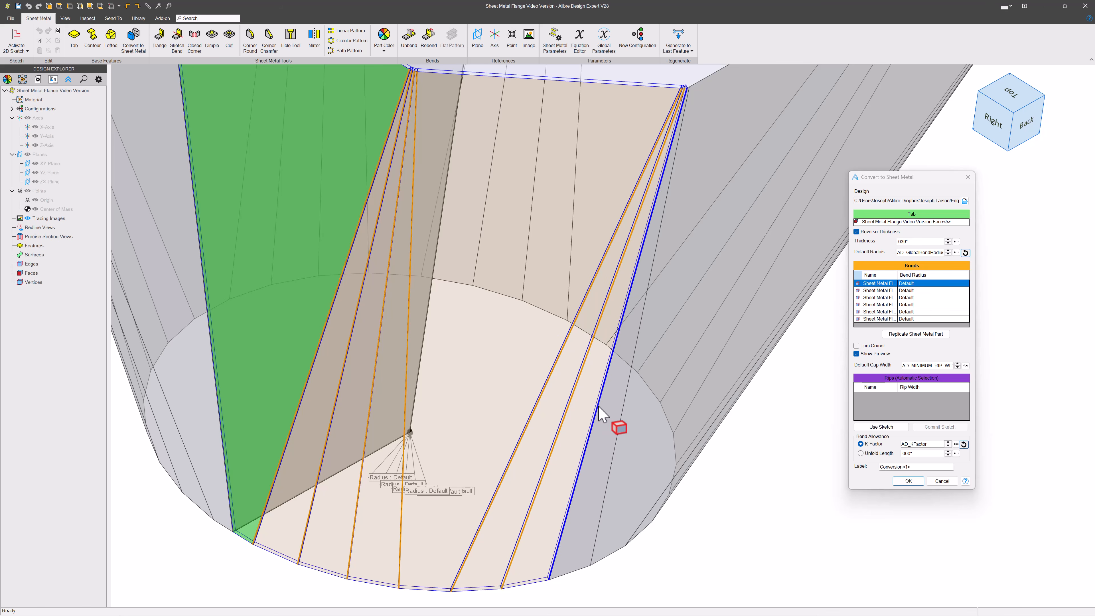
left_click(599, 408)
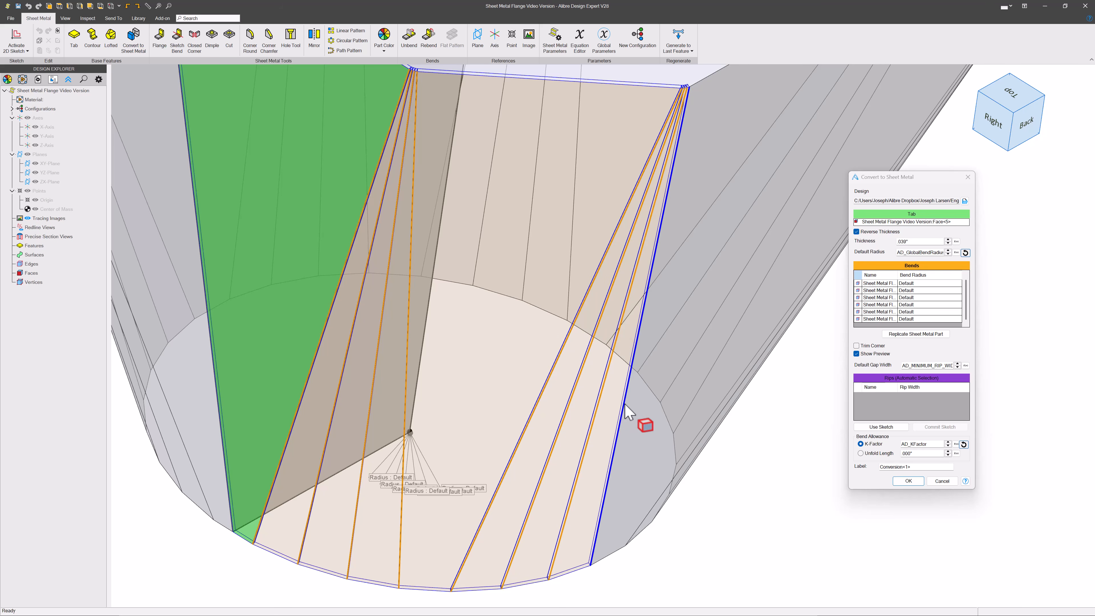
Step: Orbit to the lower side and add the neighbouring facet edges as further bends
middle_click_drag(626, 405, 521, 471)
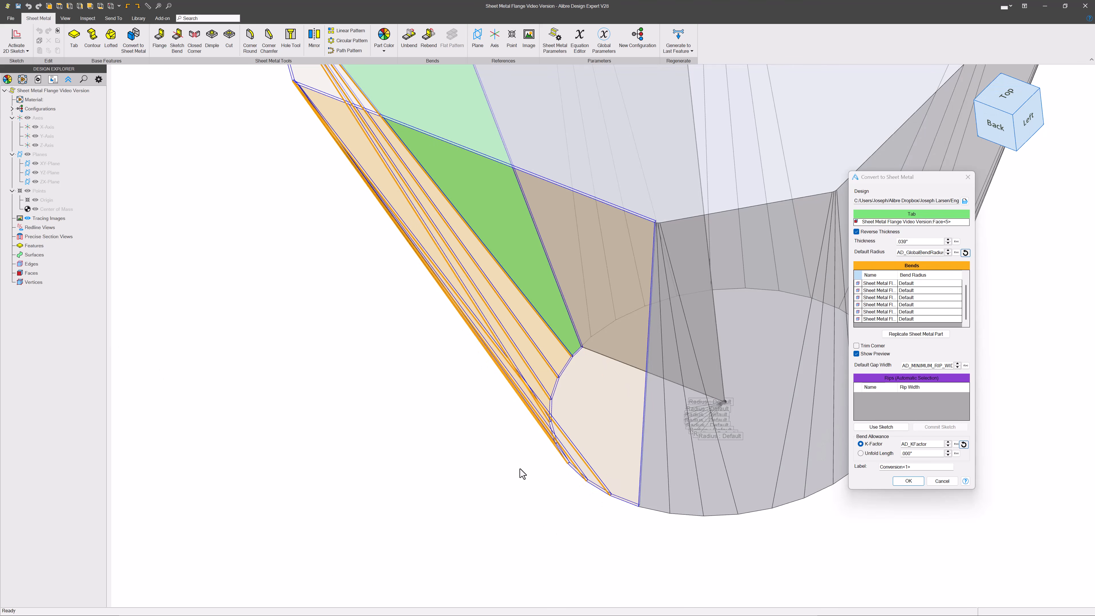
left_click(645, 449)
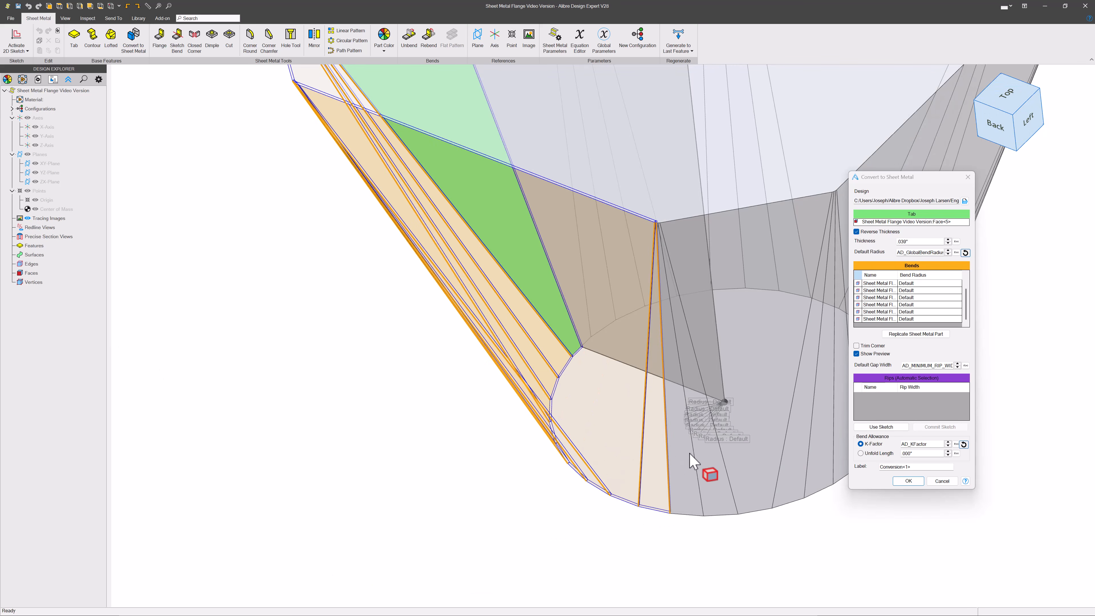
left_click(693, 462)
left_click(727, 477)
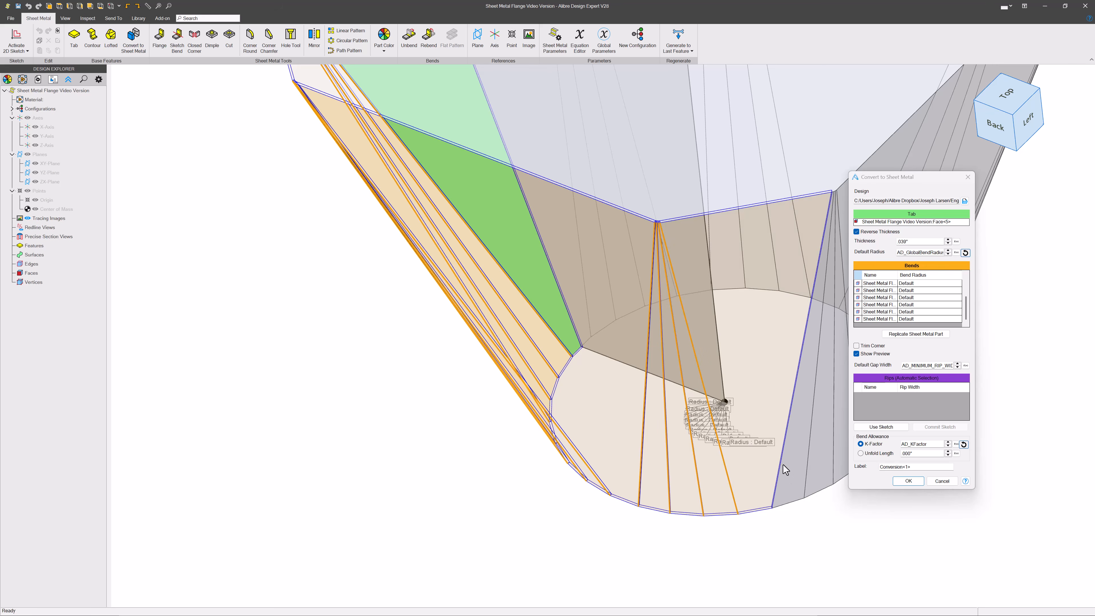
left_click(781, 465)
left_click(807, 465)
Step: Select the next run of facet edges around the part's narrow end as bends
middle_click_drag(765, 454, 434, 500)
middle_click_drag(569, 466, 401, 496)
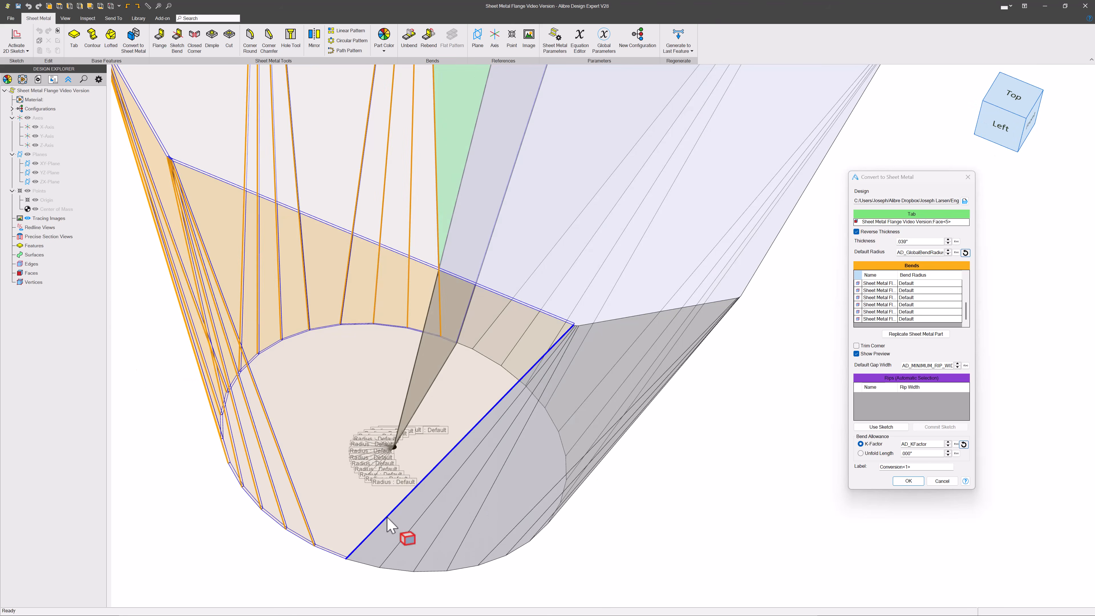
left_click(387, 518)
left_click(414, 524)
left_click(440, 533)
left_click(465, 537)
left_click(498, 545)
left_click(526, 533)
Step: Add the last remaining facet edge as a bend and confirm the sheet metal conversion
left_click(1044, 90)
scroll(508, 476, "up", 5)
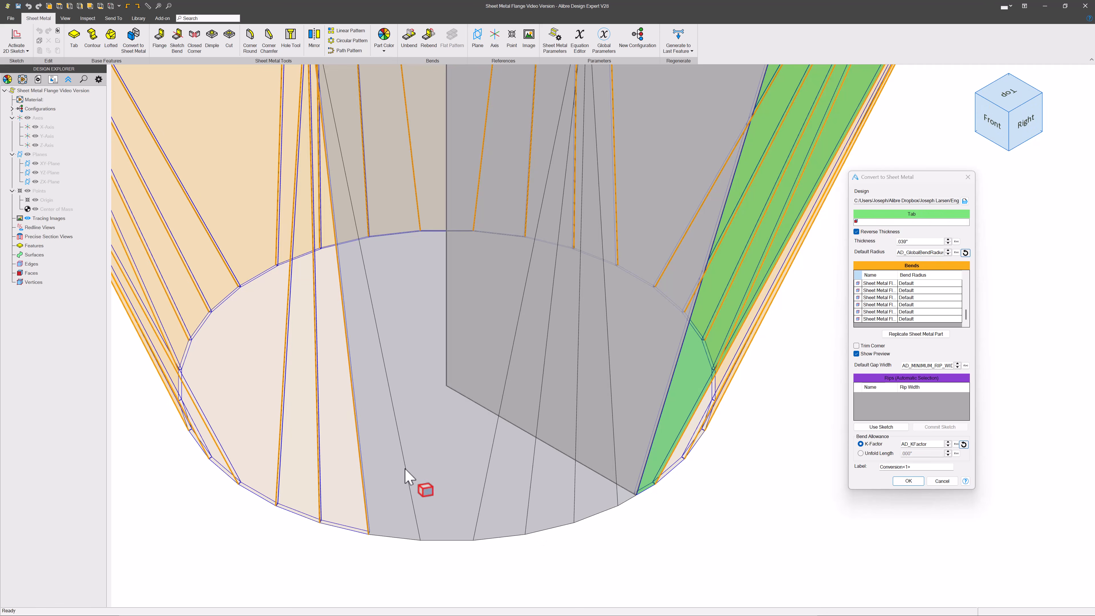
left_click(407, 477)
middle_click_drag(583, 492, 502, 428)
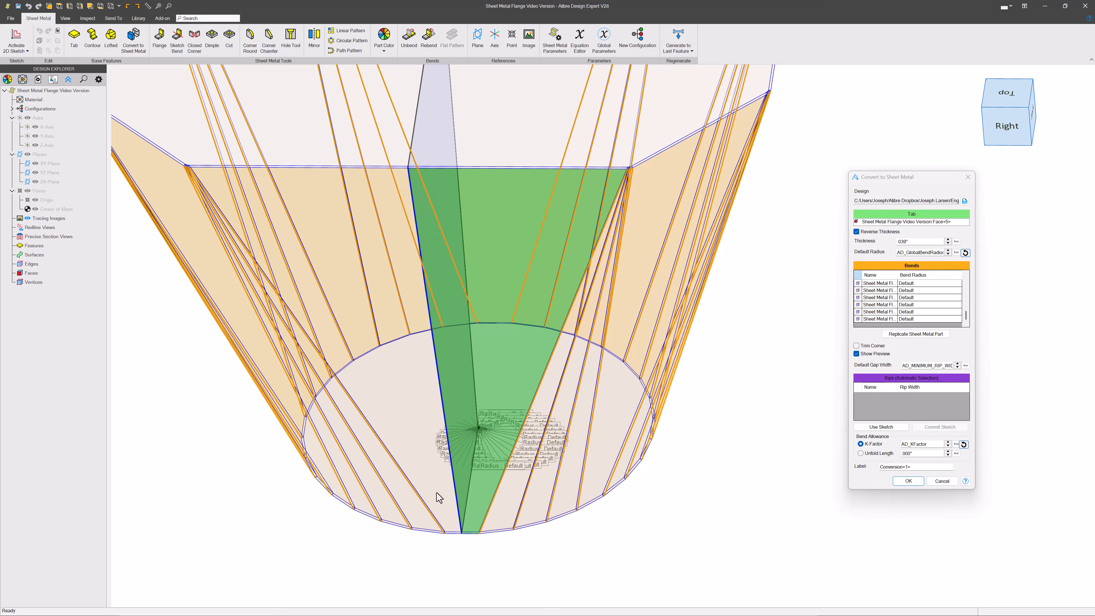
left_click(911, 481)
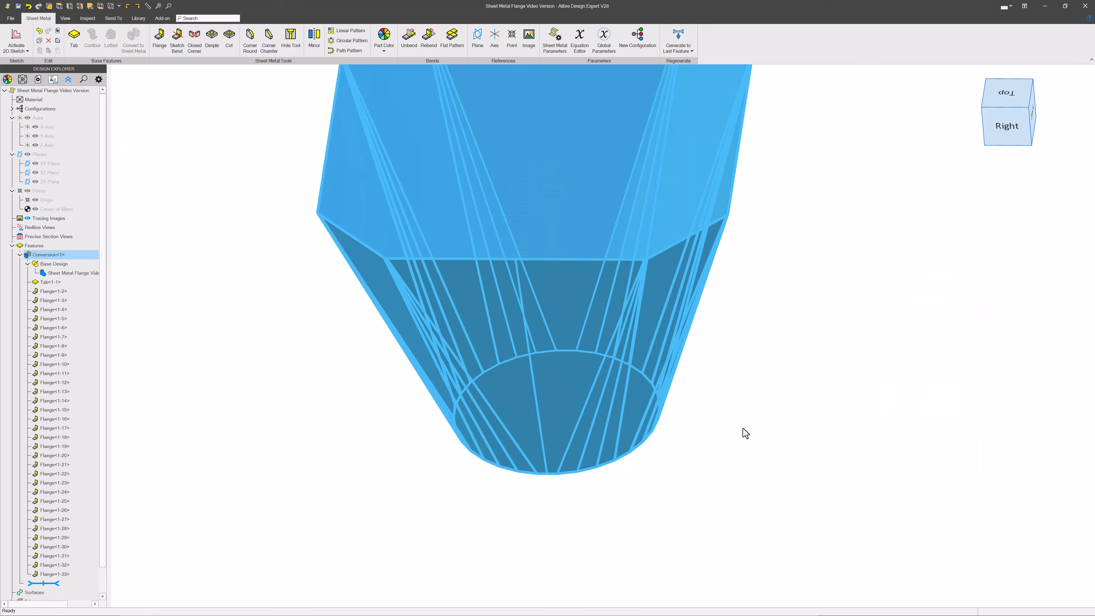
Step: Examine the flattened sheet metal pattern of the part
middle_click_drag(737, 403, 783, 486)
middle_click_drag(548, 411, 784, 485)
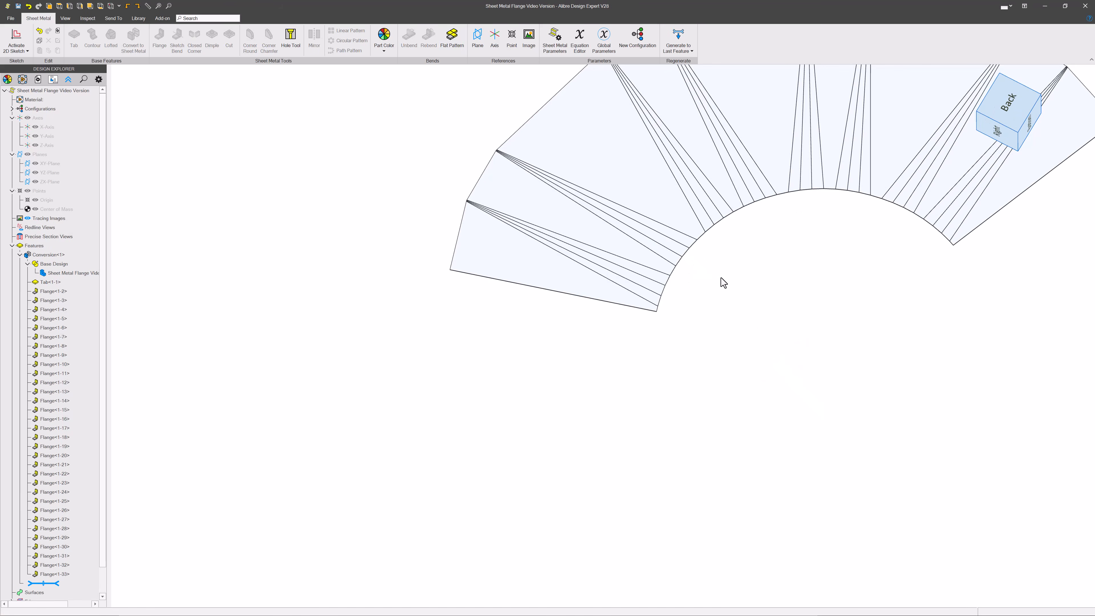
middle_click_drag(721, 278, 612, 411)
Step: Switch the part from the flat pattern back to its folded state
left_click(451, 36)
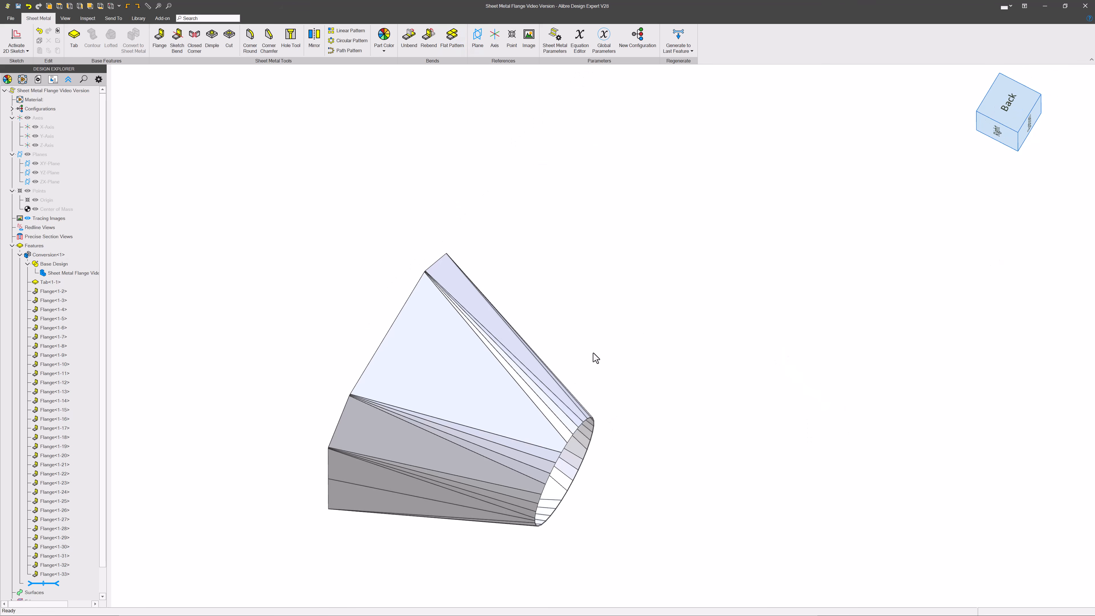
right_click_drag(595, 358, 716, 358)
scroll(591, 445, "up", 3)
middle_click_drag(592, 443, 632, 386)
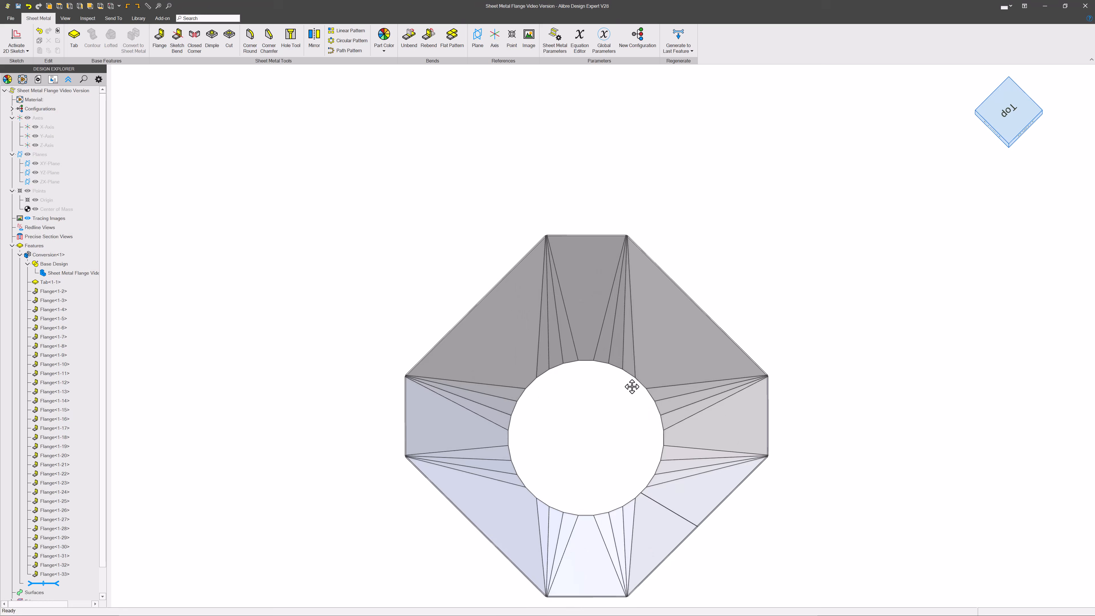
right_click_drag(632, 386, 802, 363)
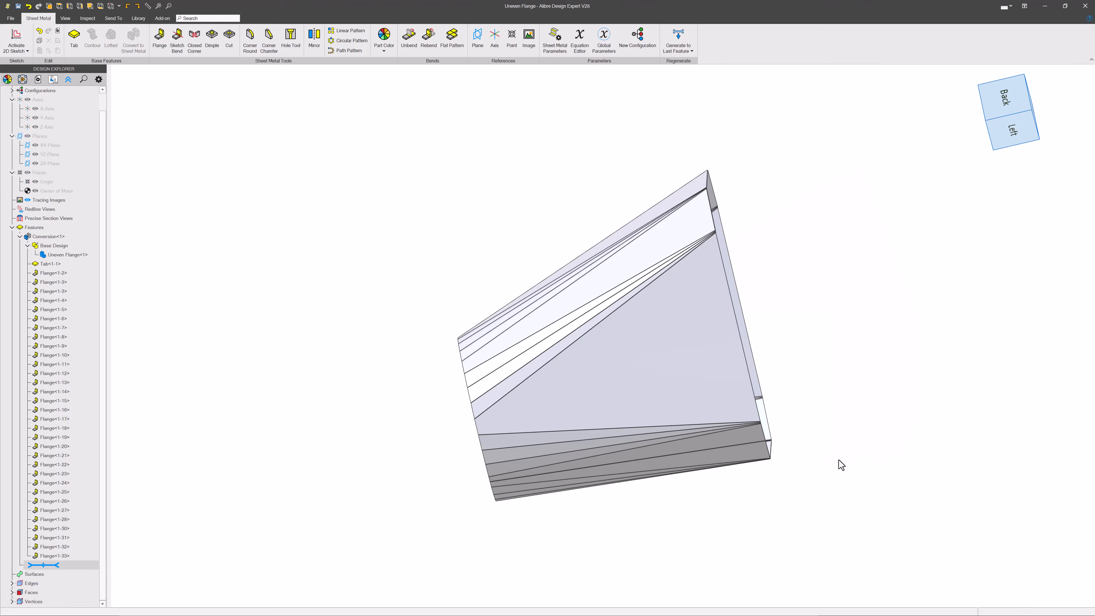
Step: Orbit around the folded sheet metal part from several views to inspect its shape
right_click_drag(839, 462, 959, 401)
left_click(1001, 124)
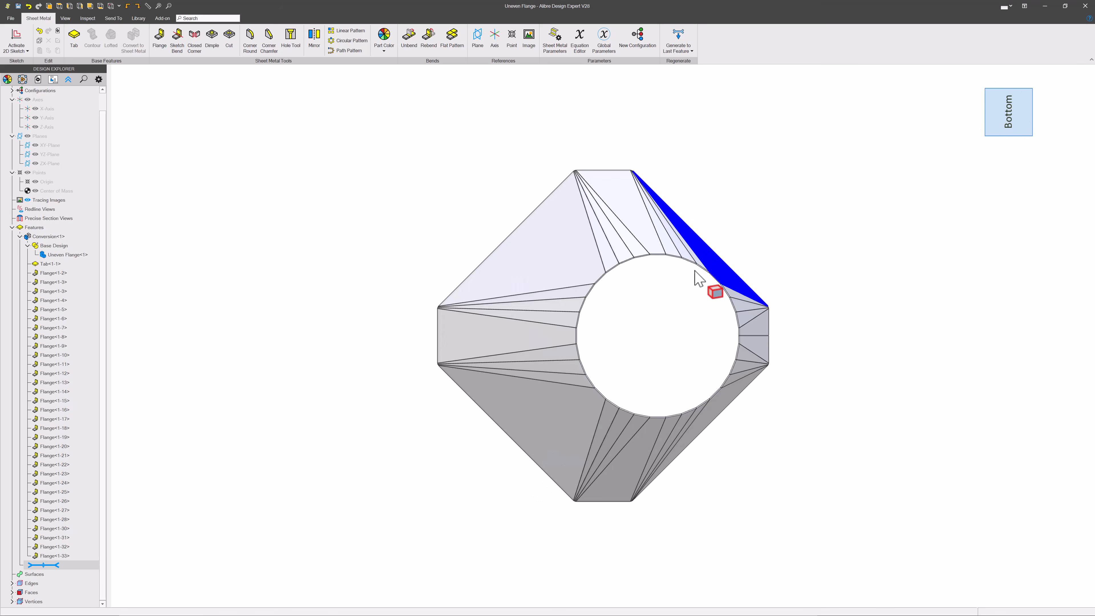
right_click_drag(613, 296, 835, 135)
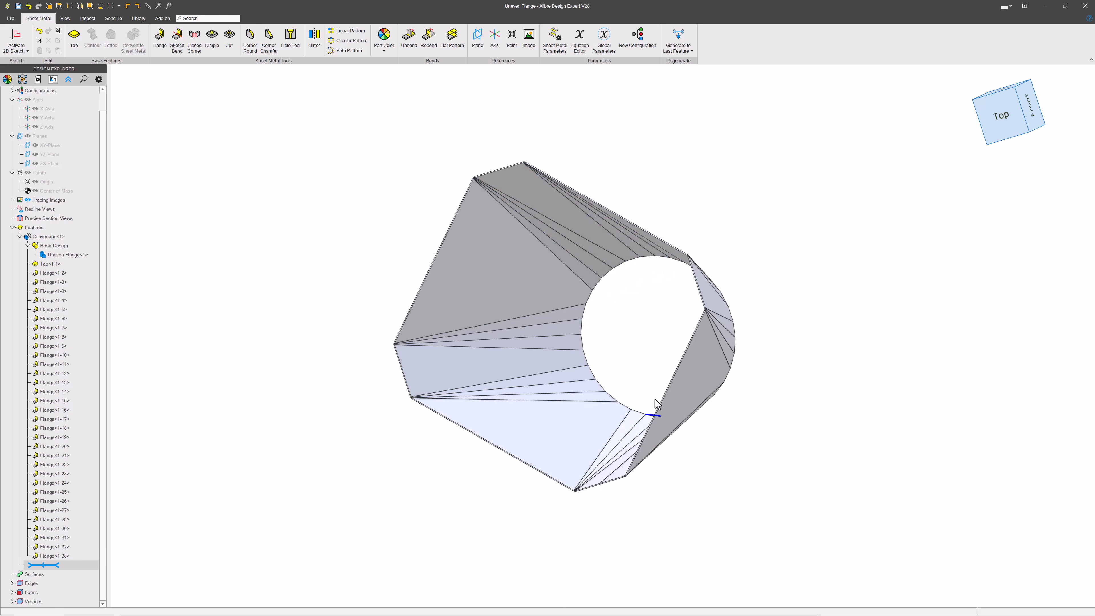
left_click(1085, 7)
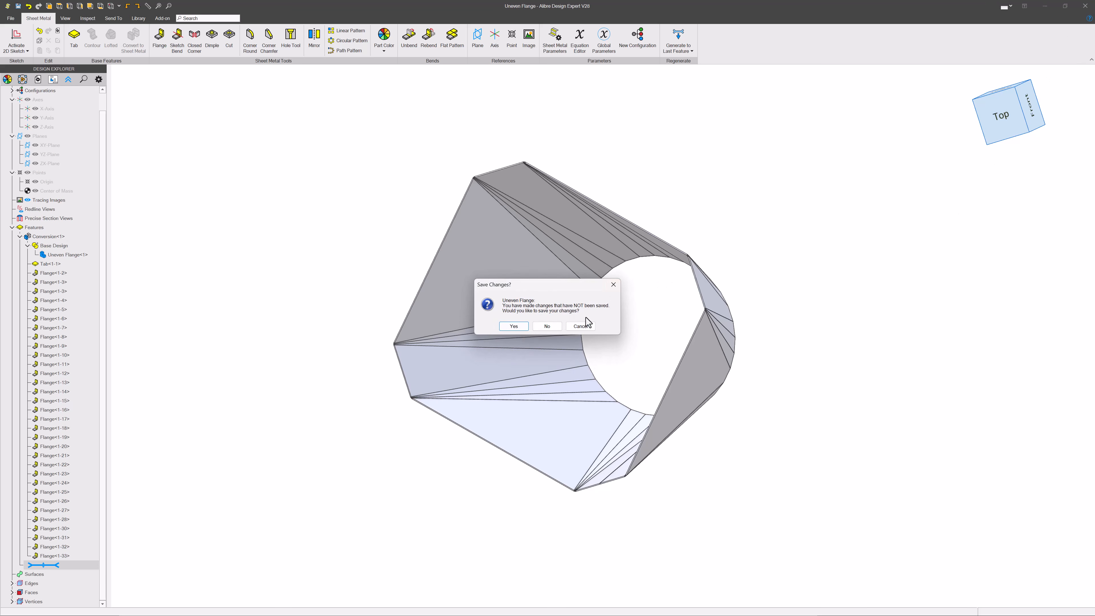
left_click(580, 327)
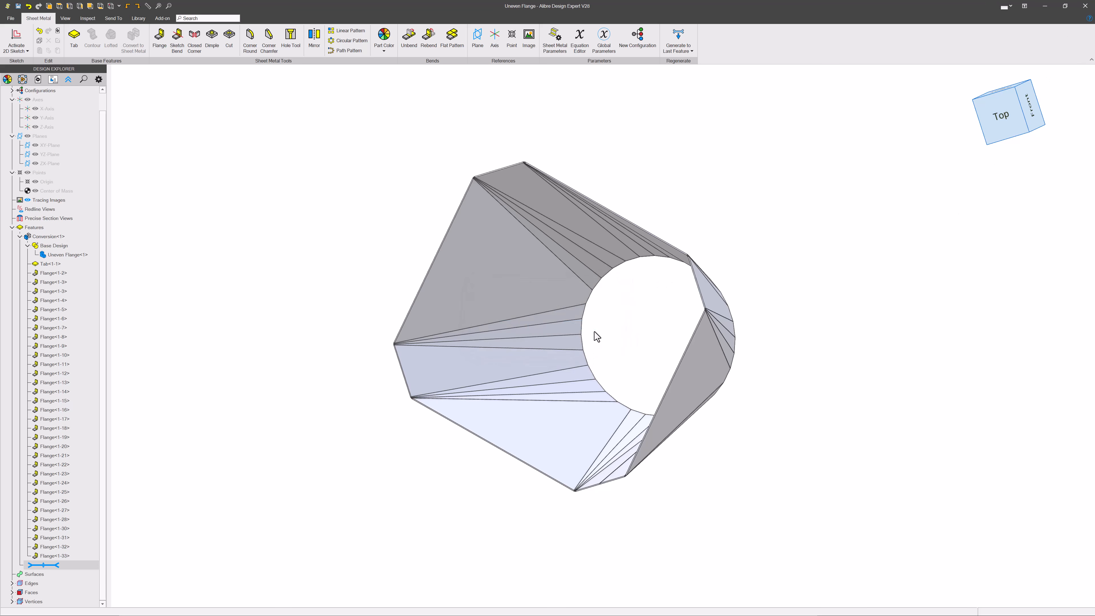